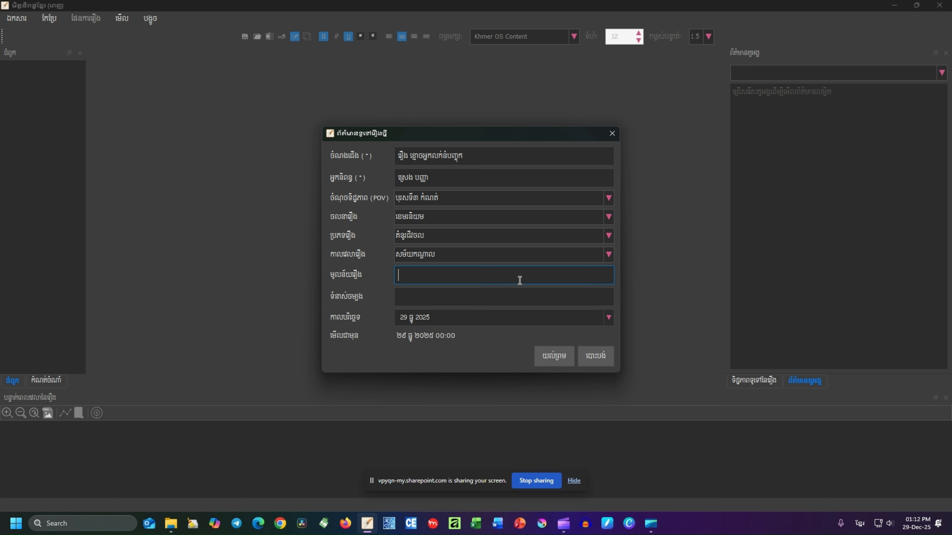
Step: Fill in the story theme (មូលន័យរឿង) as "បង្ហាញពីការលងបន្លាយនៃខ្មោចអ្នកលក់នំបញ្ចុក"
{"action": "type", "text": "បង្ហាញពីកស"}
{"action": "key", "text": "BackSpace"}
{"action": "type", "text": "ារលេងបន្ទាយនៃខ្មោចអ្នកលក់នំ"}
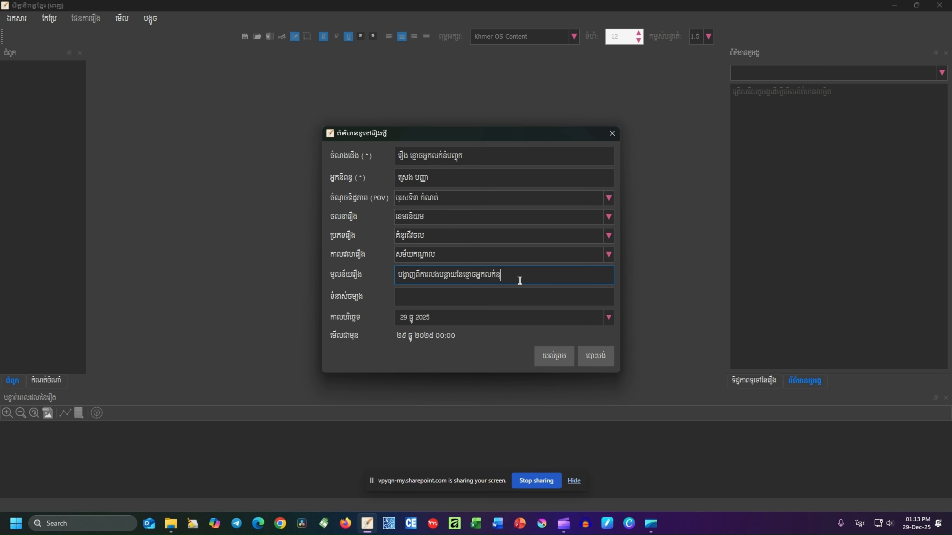
{"action": "type", "text": "បញ្ចុក"}
Step: Fill in the main conflict (ទំនាស់ចម្បង) as "ការលងបន្លាចរបស់ខ្មោចអ្នកលក់នំបញ្ចុក"
{"action": "left_click", "coordinate": [512, 302]}
{"action": "type", "text": "លង"}
{"action": "key", "text": "BackSpace"}
{"action": "key", "text": "BackSpace"}
{"action": "type", "text": "ការលងបន្លាចរបស់ខ្មោច"}
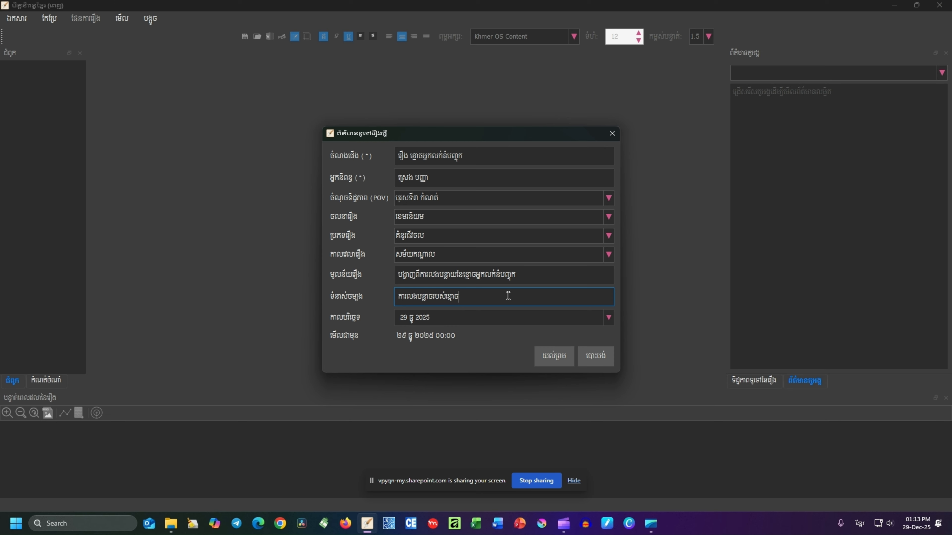
{"action": "type", "text": "អ្នកលក់នំបញ្ចុក"}
Step: Keep 29 ធ្នូ 2025 as the story date and confirm the general information to create the story
{"action": "left_click", "coordinate": [608, 318]}
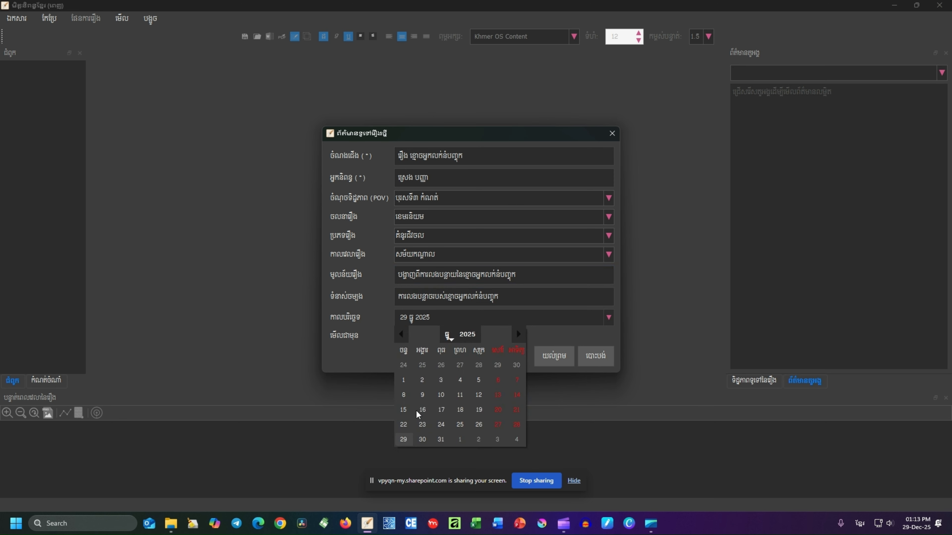
{"action": "left_click", "coordinate": [330, 373]}
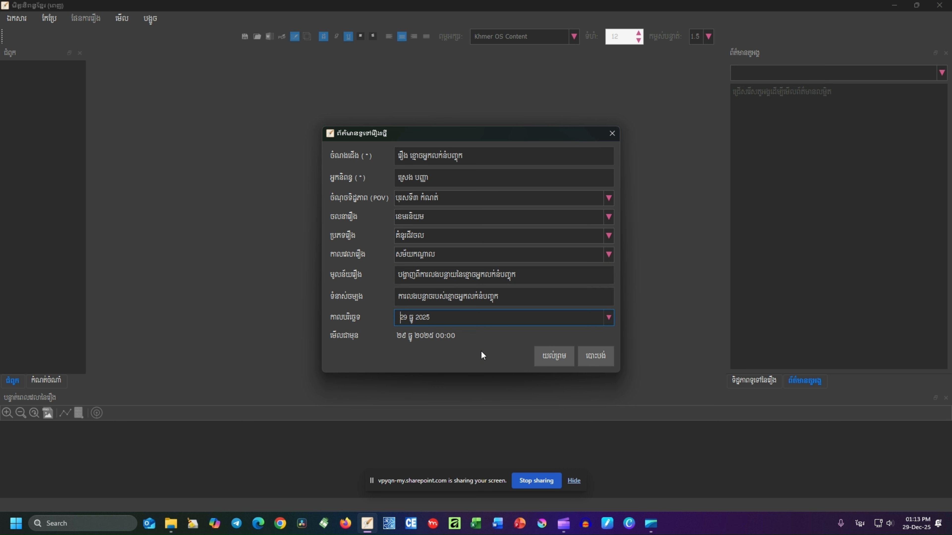
{"action": "left_click", "coordinate": [544, 363]}
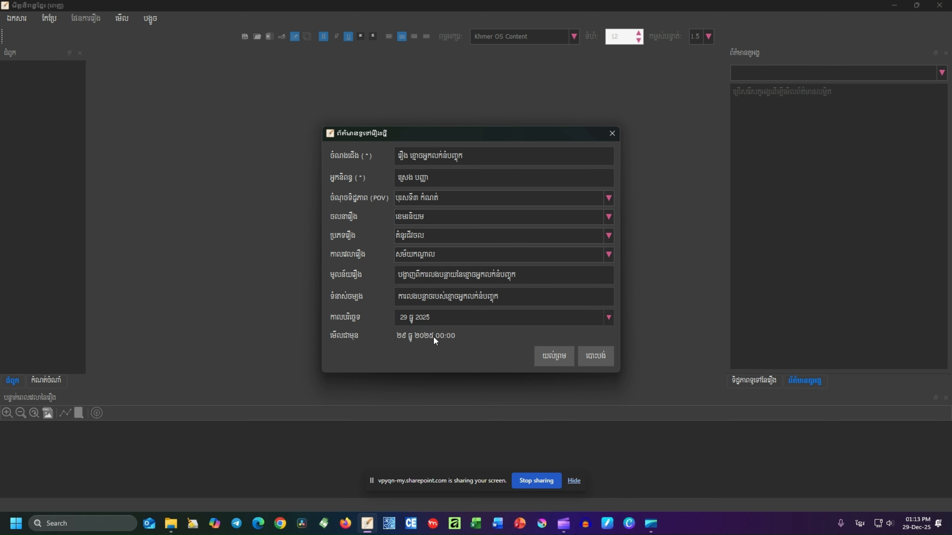
{"action": "left_click", "coordinate": [547, 363]}
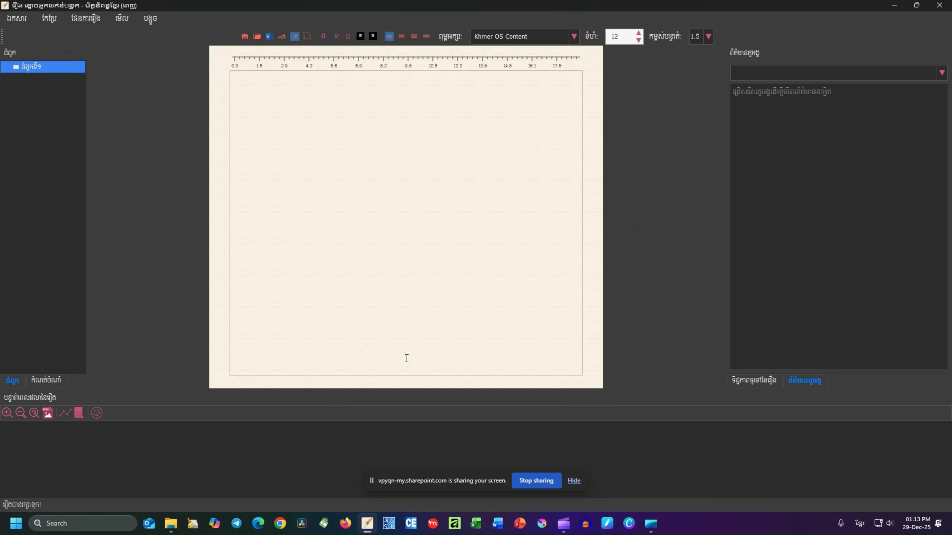
Step: View the general preferences for the autosave interval and workflow layout, and close them without changes
{"action": "left_click", "coordinate": [49, 18]}
{"action": "left_click", "coordinate": [60, 191]}
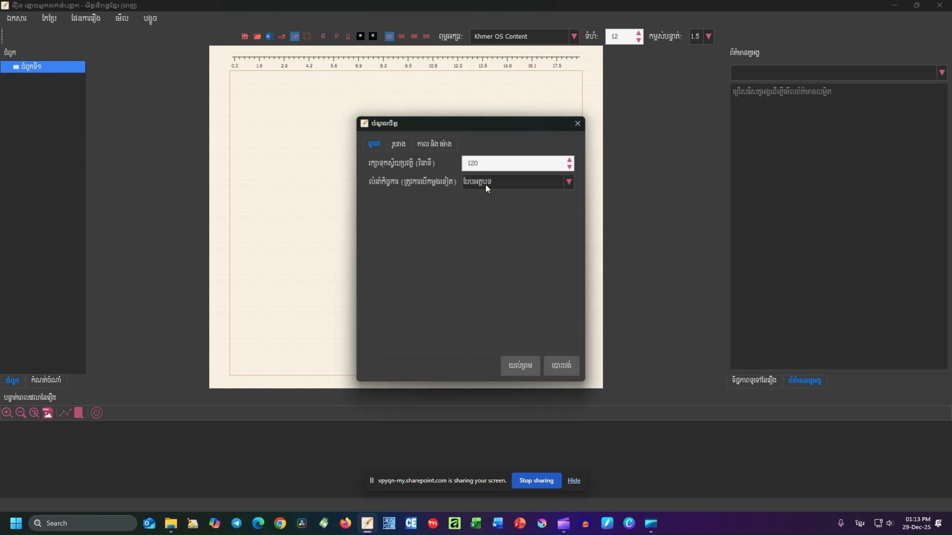
{"action": "key", "text": "Escape"}
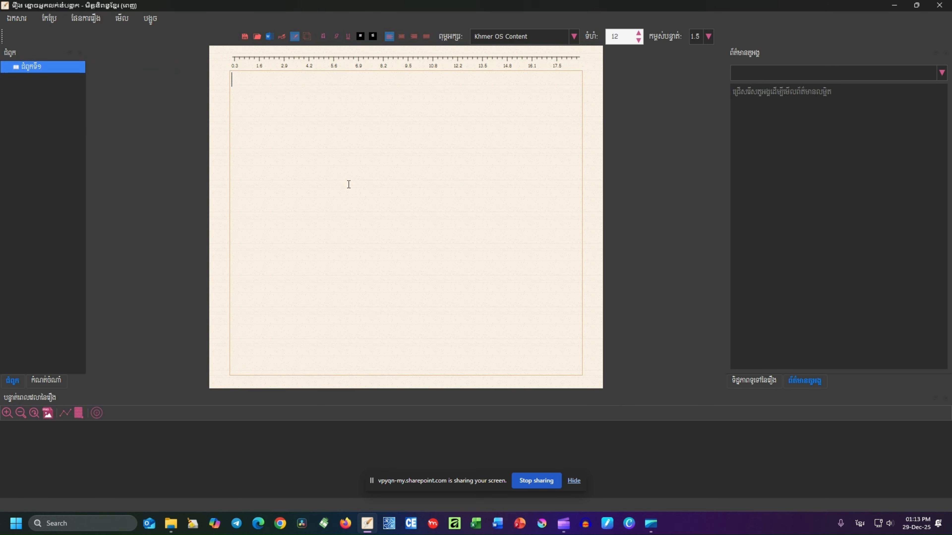
Step: Switch to the mind-map layout and enlarge the mind-map area by lowering the timeline panel
{"action": "key", "text": "ctrl+m"}
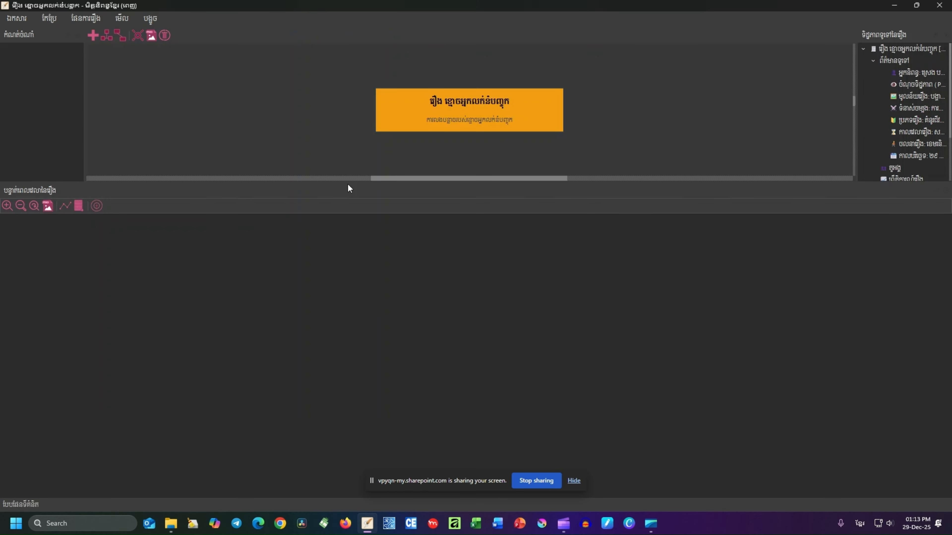
{"action": "left_click_drag", "start_coordinate": [402, 183], "coordinate": [402, 394]}
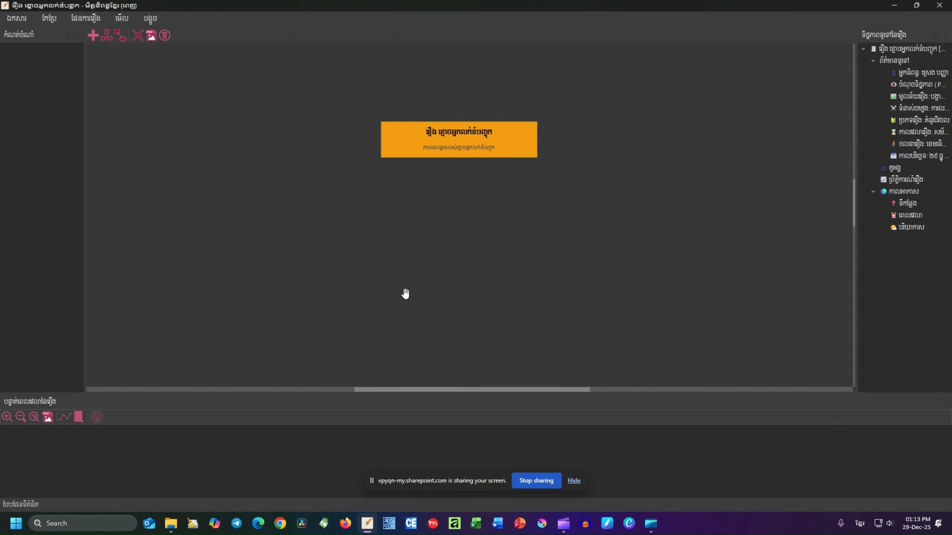
{"action": "left_click_drag", "start_coordinate": [404, 279], "coordinate": [314, 216]}
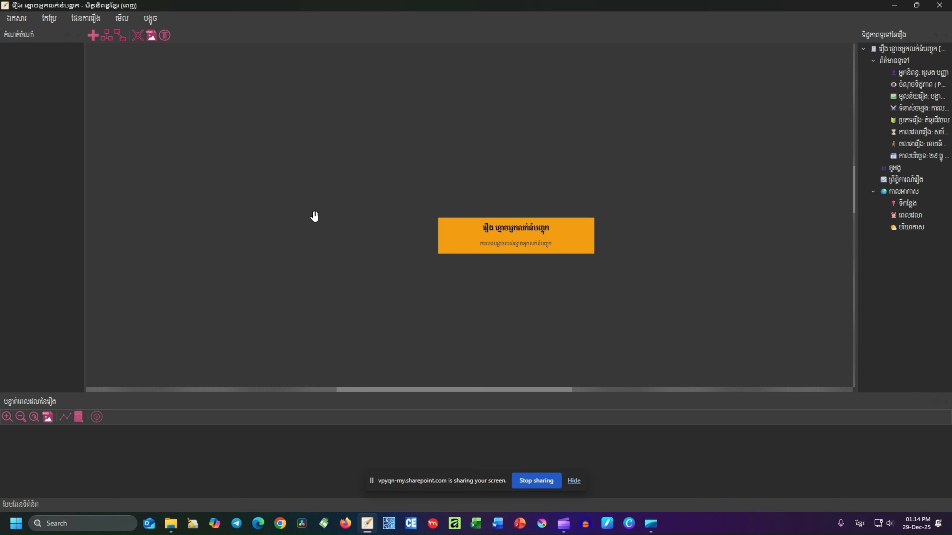
Step: Toggle the workspace to the text layout and back to the mind-map layout
{"action": "key", "text": "F5"}
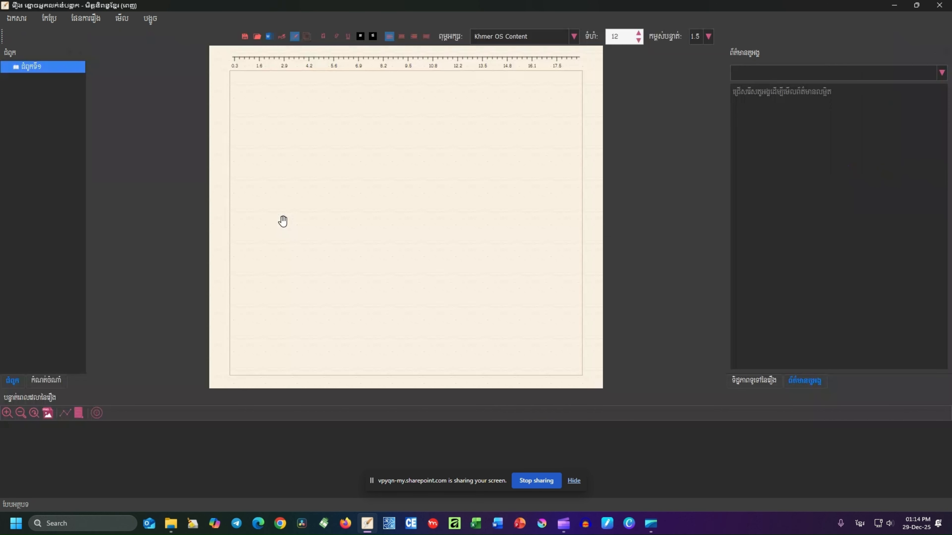
{"action": "key", "text": "F12"}
{"action": "left_click", "coordinate": [121, 18]}
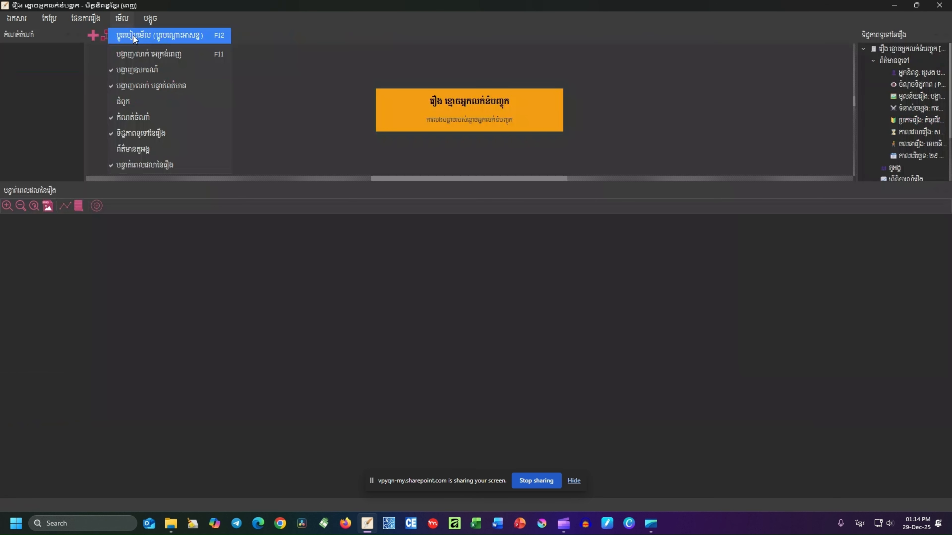
{"action": "key", "text": "Escape"}
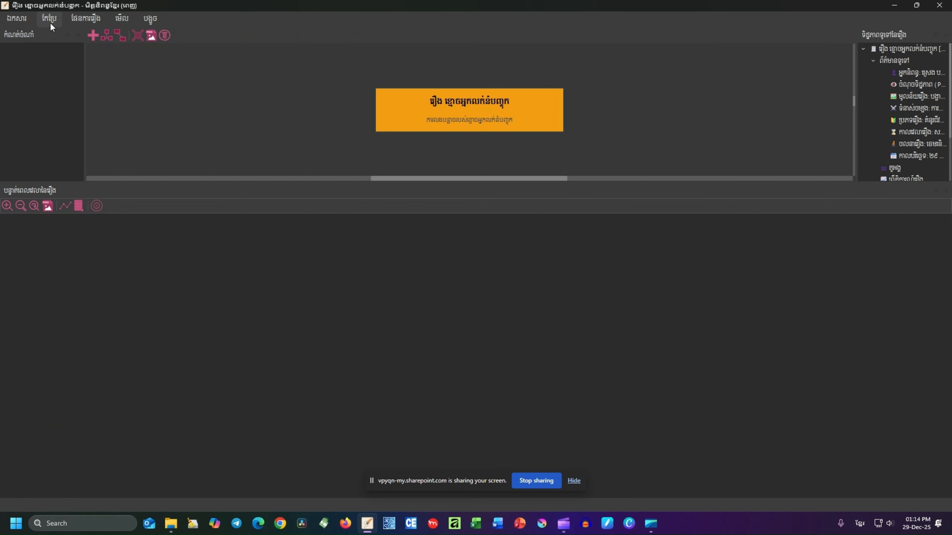
Step: Check which workflow layout options the general preferences offer and close the dialog without changes
{"action": "left_click", "coordinate": [50, 21]}
{"action": "left_click", "coordinate": [85, 152]}
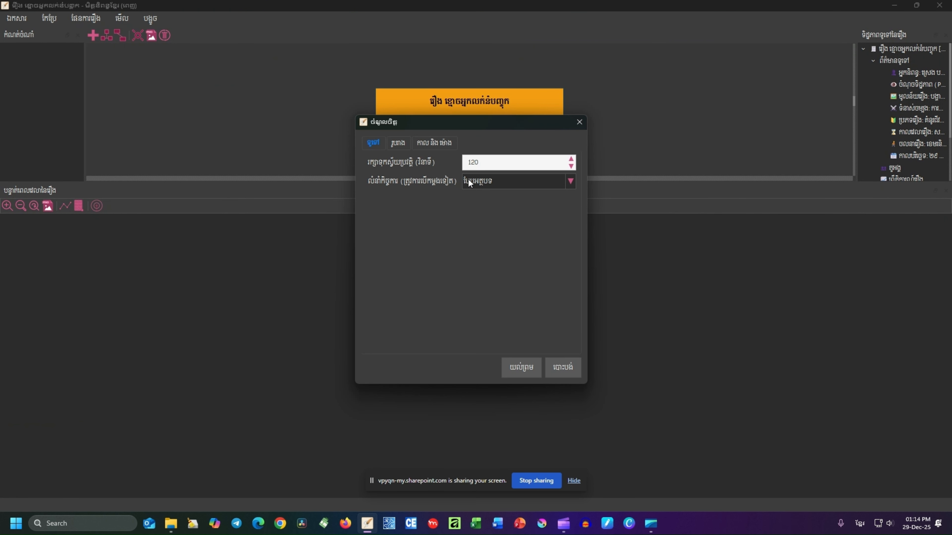
{"action": "left_click", "coordinate": [515, 182]}
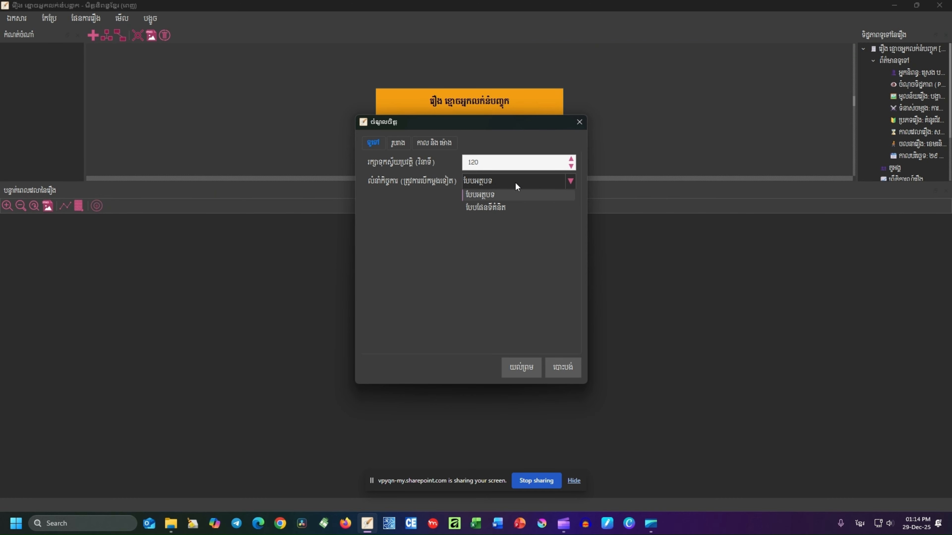
{"action": "key", "text": "Escape"}
{"action": "key", "text": "Escape"}
Step: Enlarge the mind-map area around the story card by shrinking the timeline panel
{"action": "left_click", "coordinate": [49, 18]}
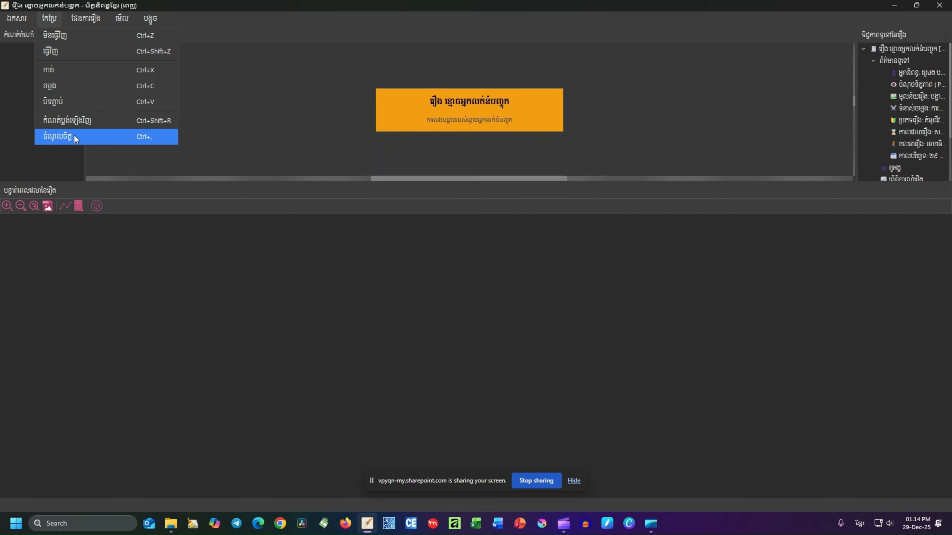
{"action": "left_click", "coordinate": [548, 116]}
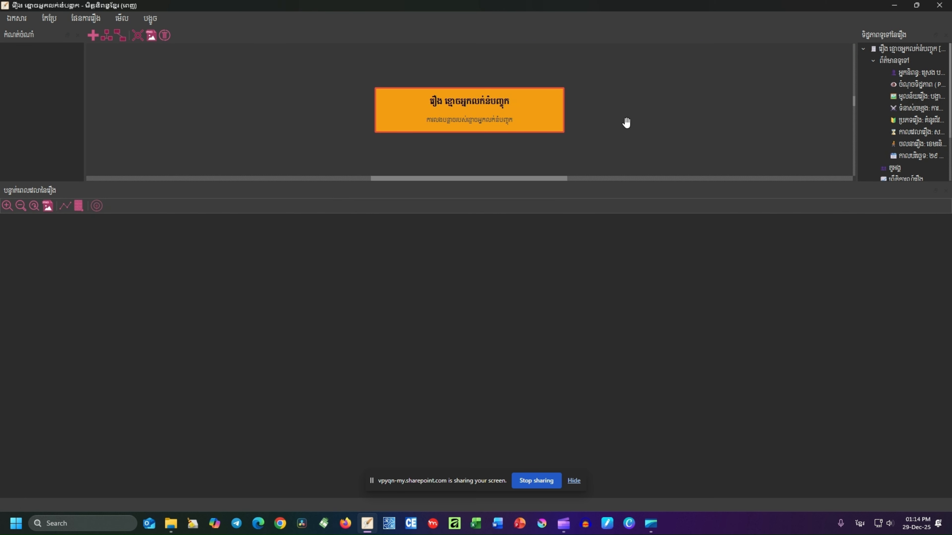
{"action": "left_click_drag", "start_coordinate": [630, 126], "coordinate": [621, 142]}
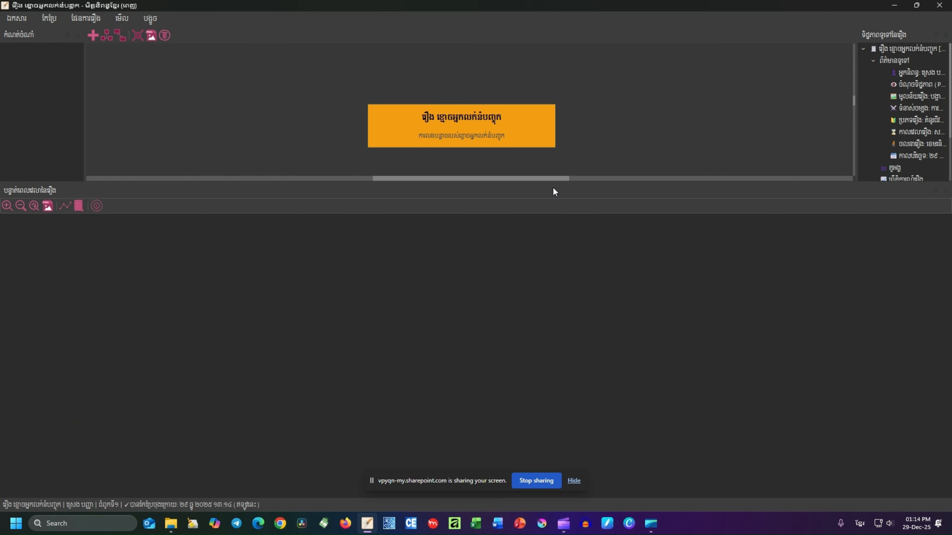
{"action": "left_click_drag", "start_coordinate": [552, 183], "coordinate": [559, 293]}
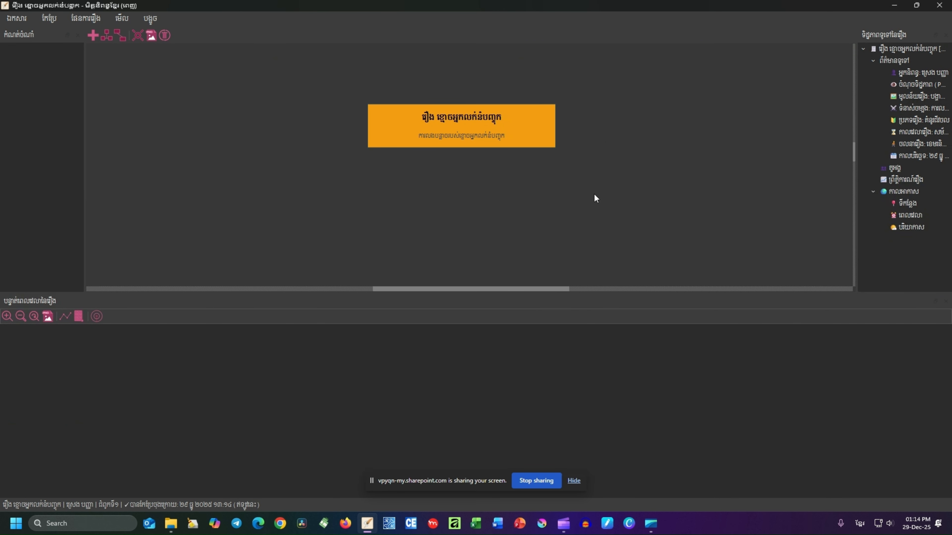
Step: Return to the text layout and narrow the character information panel to widen the page area
{"action": "key", "text": "ctrl+1"}
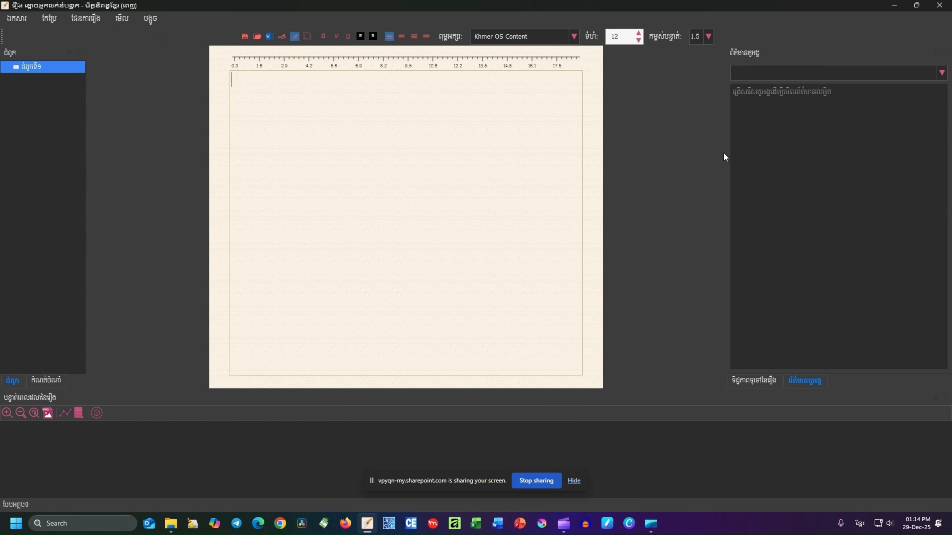
{"action": "left_click_drag", "start_coordinate": [723, 154], "coordinate": [791, 156]}
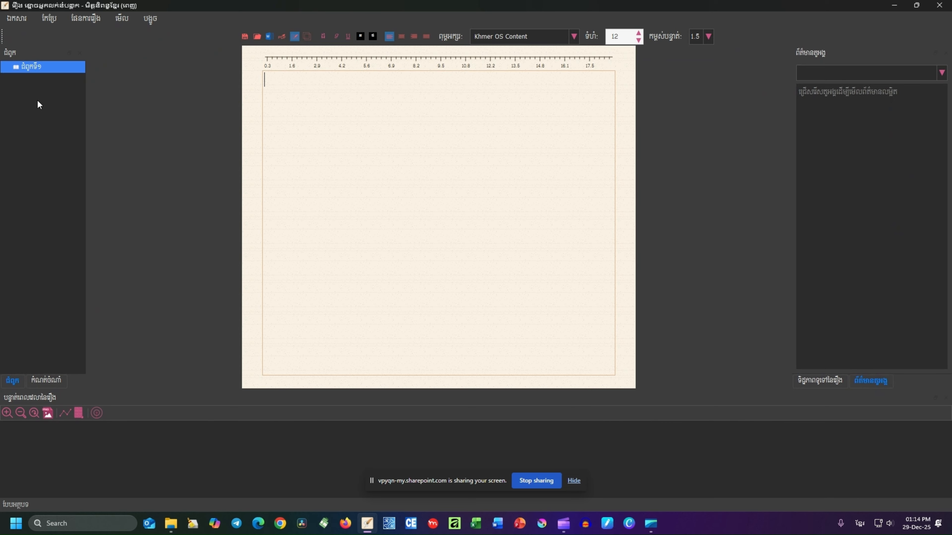
{"action": "key", "text": "Escape"}
Step: Try to add a character point of view to the chapter ជំពូកទី១
{"action": "right_click", "coordinate": [41, 68]}
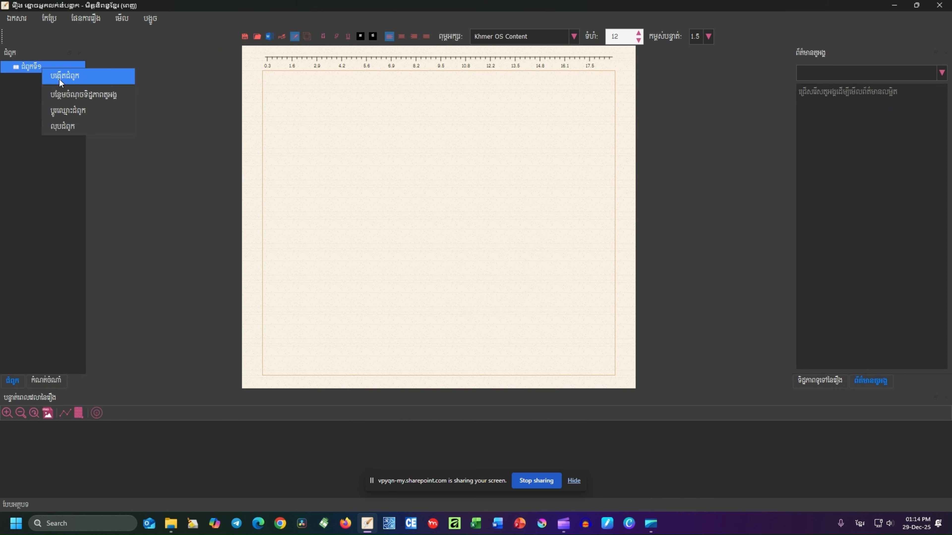
{"action": "left_click", "coordinate": [86, 97]}
{"action": "left_click", "coordinate": [530, 359]}
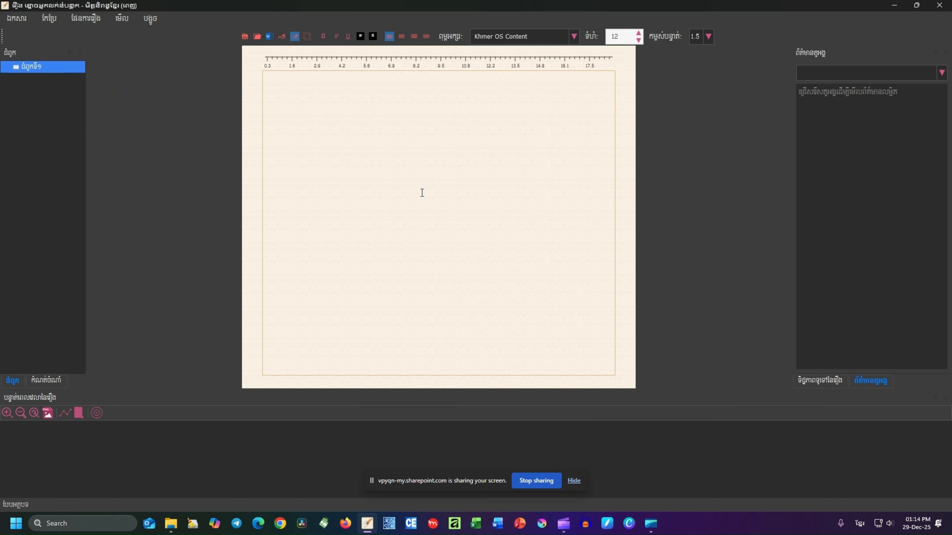
Step: Enlarge the timeline panel below the page editor and bring up the notes and story overview panels
{"action": "left_click_drag", "start_coordinate": [371, 390], "coordinate": [369, 239]}
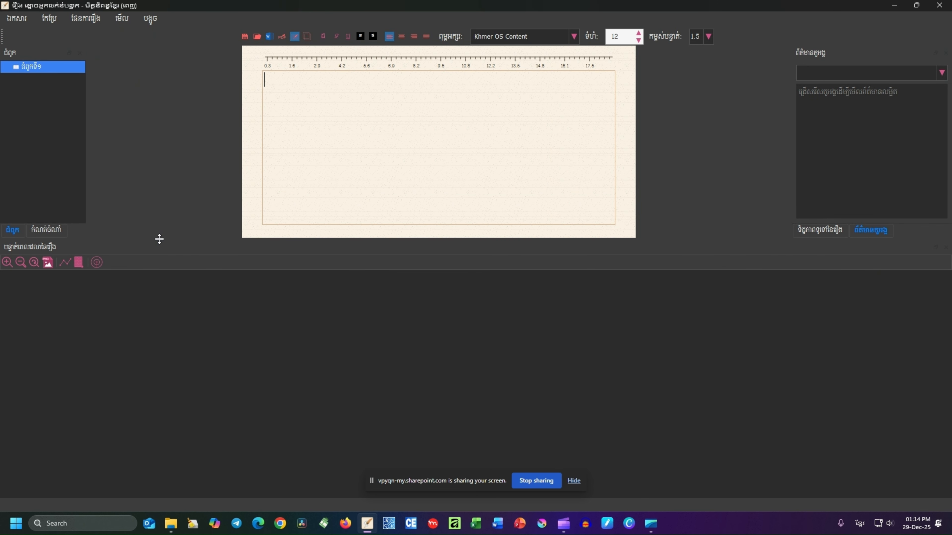
{"action": "left_click_drag", "start_coordinate": [160, 240], "coordinate": [170, 292]}
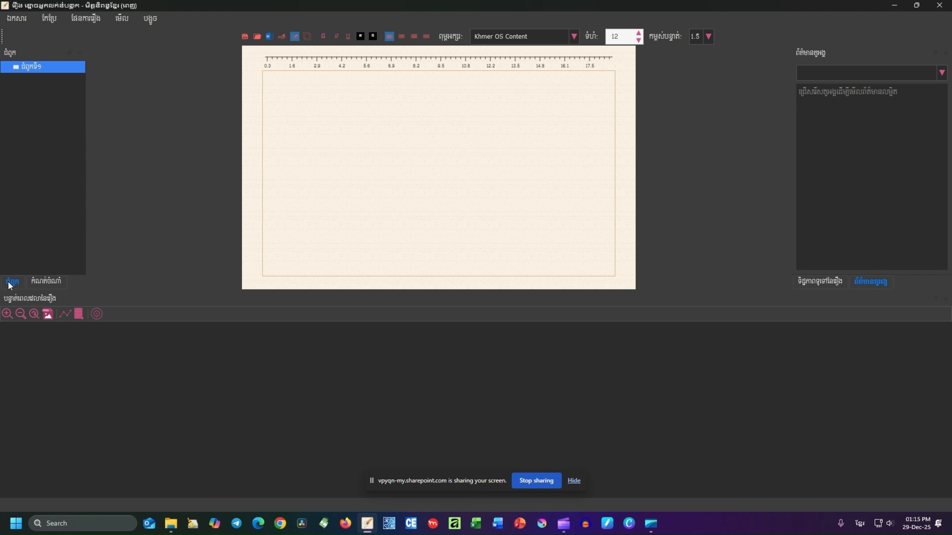
{"action": "left_click", "coordinate": [46, 281]}
{"action": "left_click", "coordinate": [820, 282]}
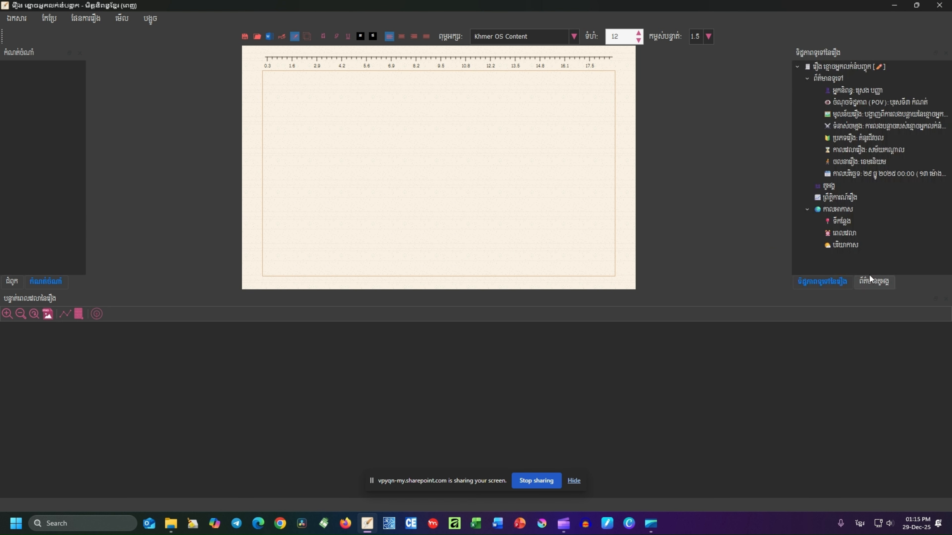
Step: Dock the story overview panel above the notes panel and widen that column
{"action": "left_click_drag", "start_coordinate": [831, 56], "coordinate": [18, 87]}
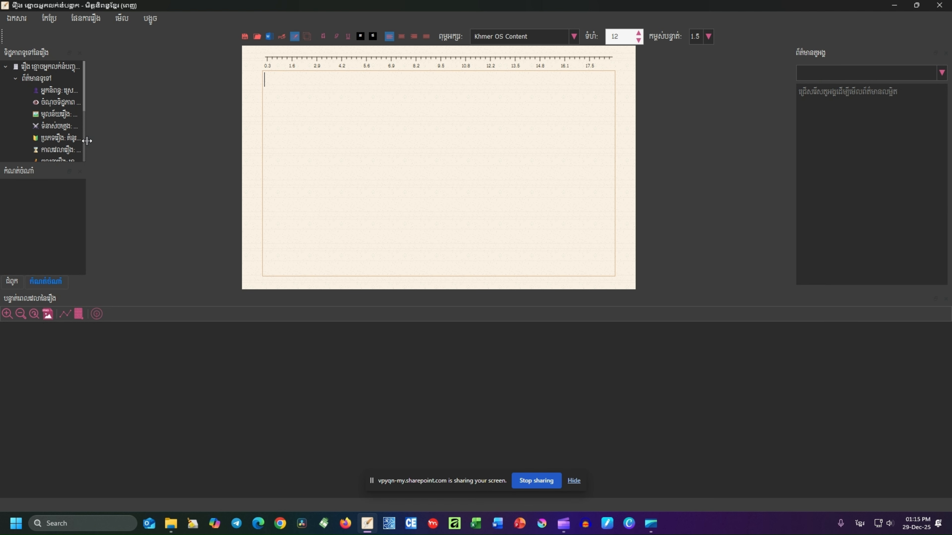
{"action": "left_click_drag", "start_coordinate": [87, 142], "coordinate": [119, 143]}
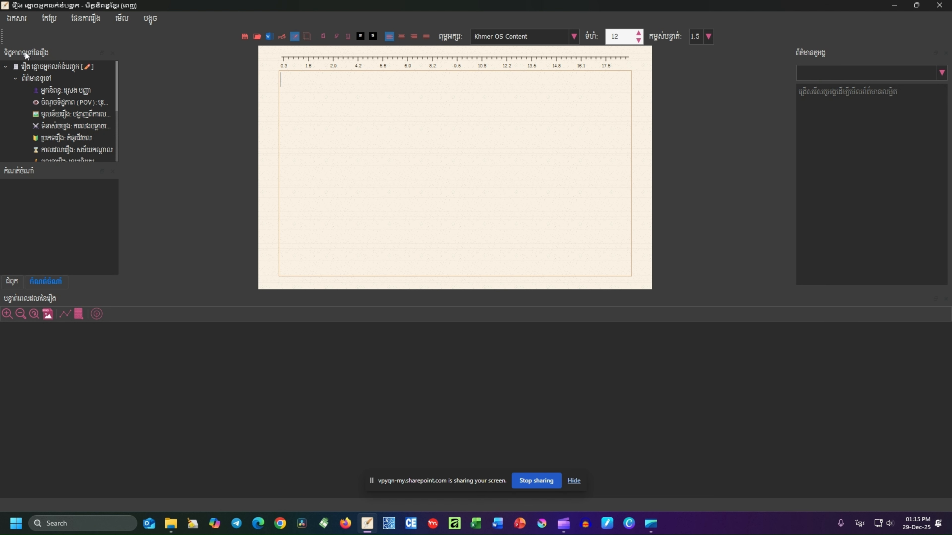
Step: Return the story overview panel to the character information group and enlarge the timeline panel
{"action": "left_click_drag", "start_coordinate": [25, 52], "coordinate": [813, 181]}
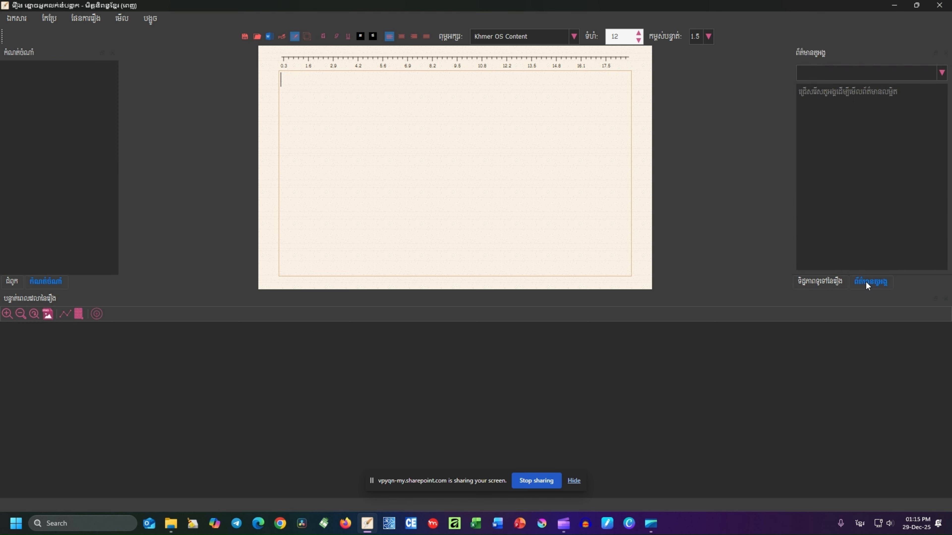
{"action": "left_click_drag", "start_coordinate": [569, 292], "coordinate": [563, 240]}
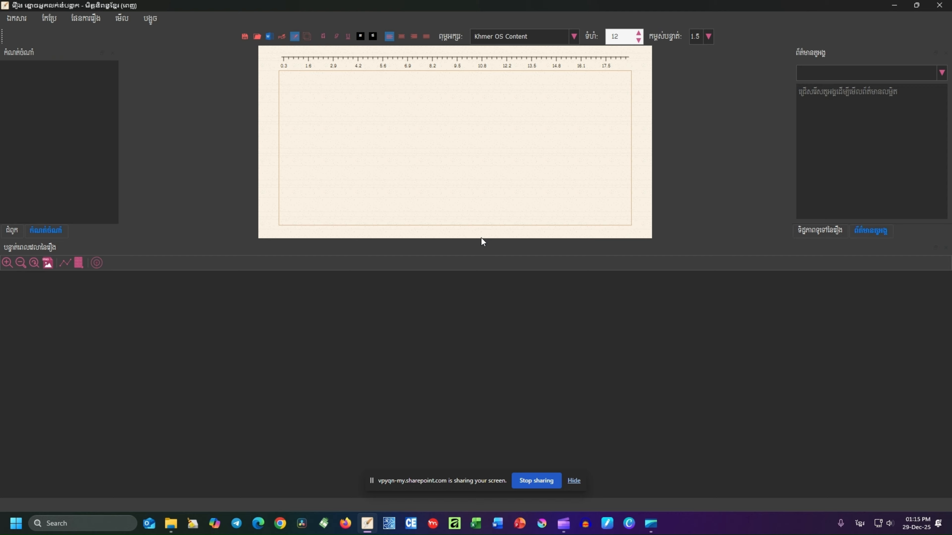
{"action": "mouse_move", "coordinate": [481, 240]}
{"action": "left_mouse_down"}
{"action": "mouse_move", "coordinate": [484, 309]}
{"action": "mouse_move", "coordinate": [479, 243]}
{"action": "left_mouse_up"}
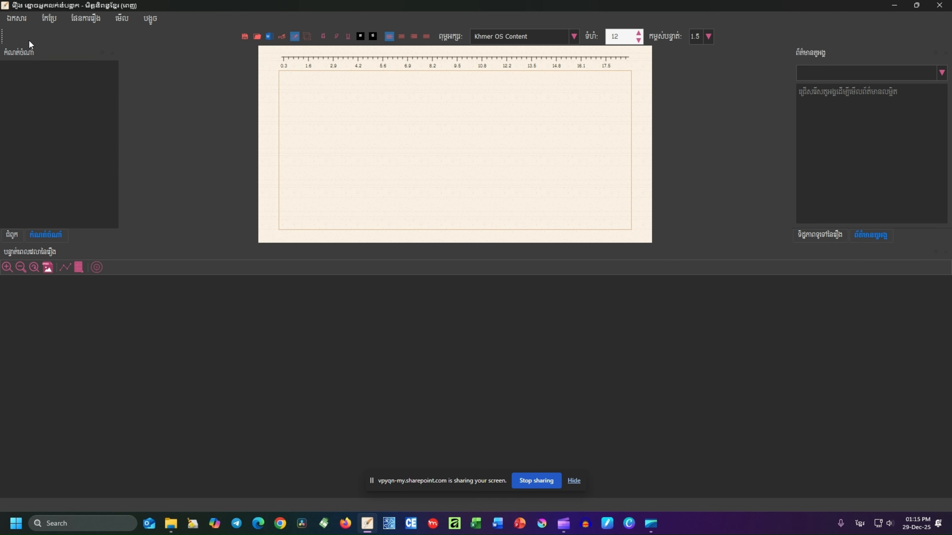
Step: Dock the formatting toolbar below the timeline, and try the timeline panel above the page editor before restoring it
{"action": "left_click_drag", "start_coordinate": [28, 39], "coordinate": [259, 490]}
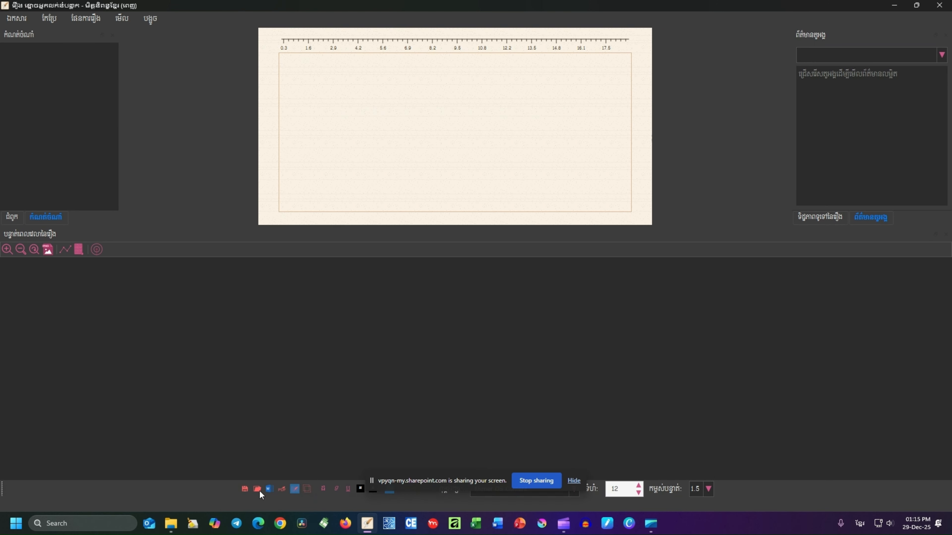
{"action": "left_click_drag", "start_coordinate": [147, 233], "coordinate": [337, 321]}
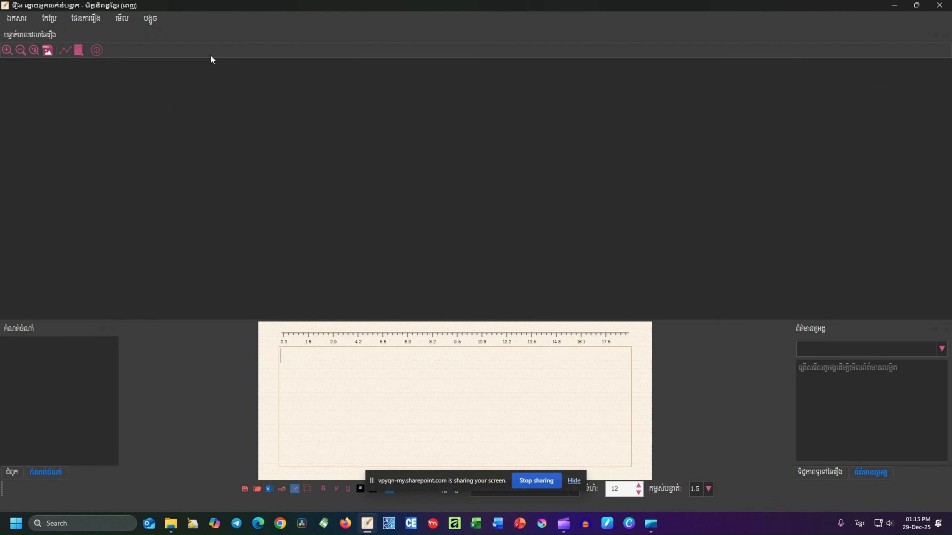
{"action": "left_click_drag", "start_coordinate": [211, 56], "coordinate": [306, 356]}
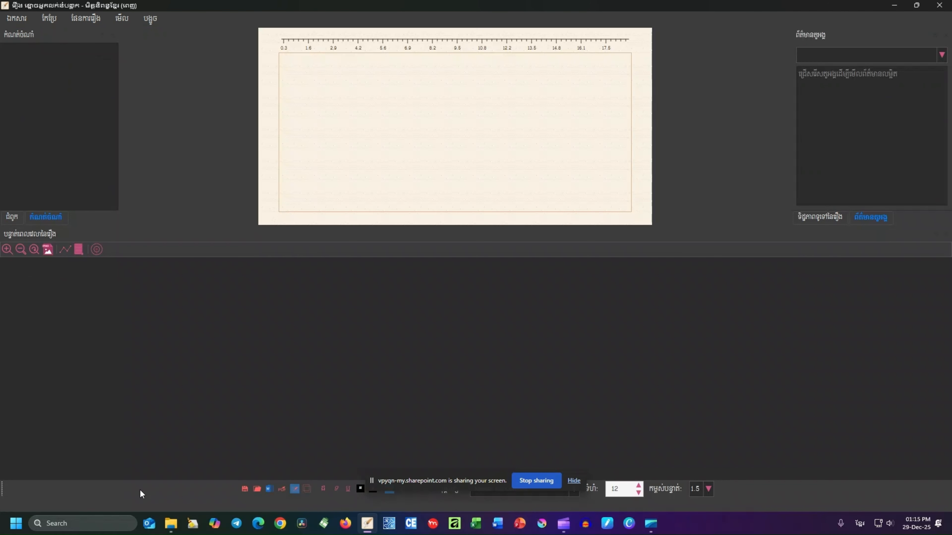
Step: Dock the formatting toolbar above the page editor, and switch to the mind-map layout and back to the text layout
{"action": "left_click_drag", "start_coordinate": [3, 490], "coordinate": [94, 43]}
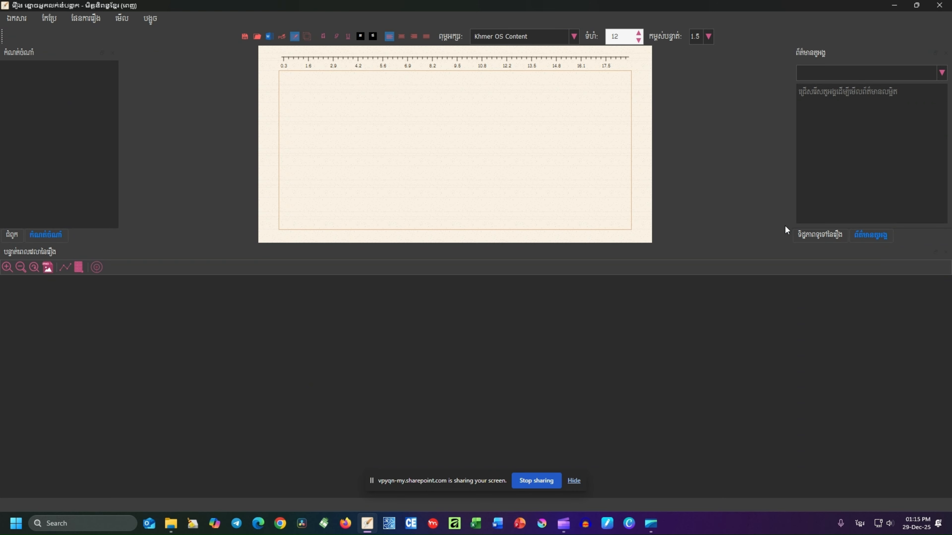
{"action": "key", "text": "ctrl+2"}
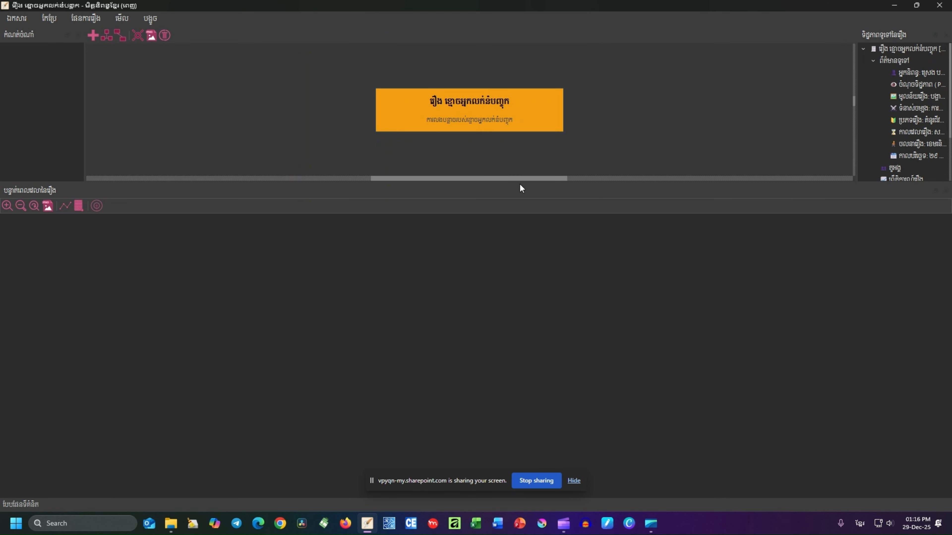
{"action": "key", "text": "ctrl+1"}
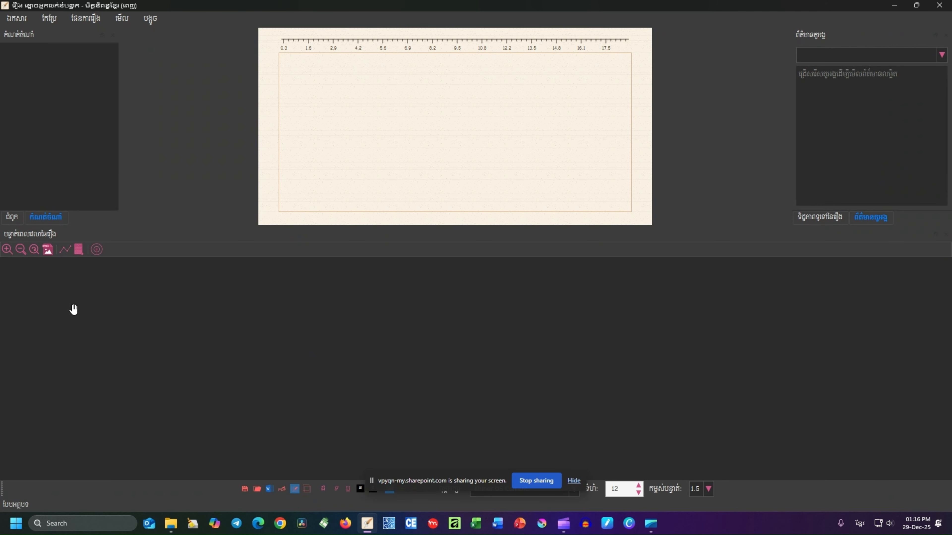
Step: Bring up the story overview panel and select the ចលនារឿង entry under the general information
{"action": "left_click", "coordinate": [829, 217]}
{"action": "scroll", "coordinate": [838, 160], "scroll_direction": "down", "scroll_amount": 1}
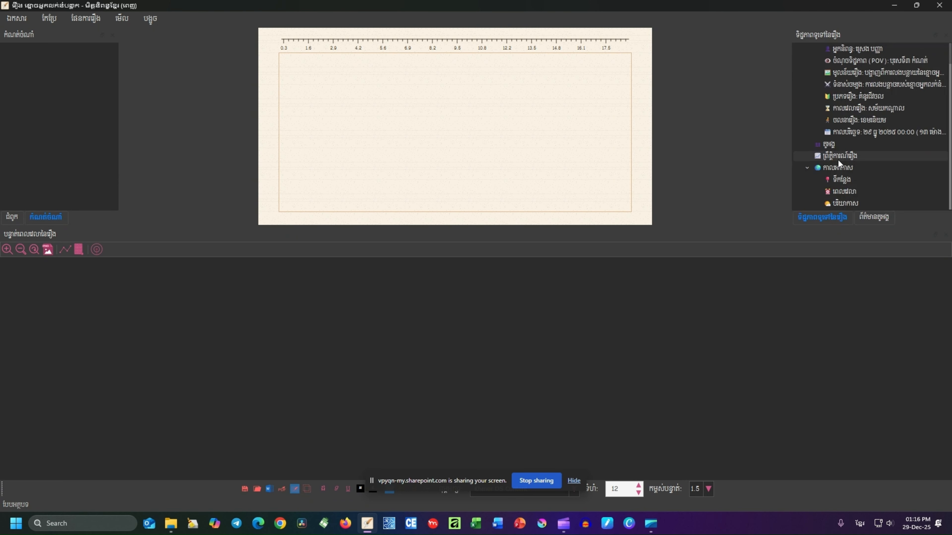
{"action": "left_click", "coordinate": [858, 49]}
{"action": "left_click", "coordinate": [862, 120]}
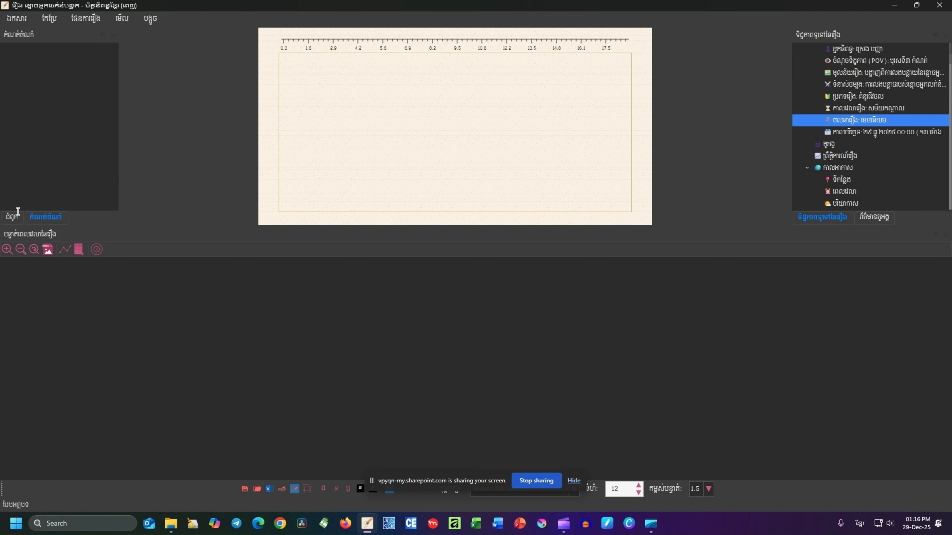
Step: Bring up the chapters panel and dock the formatting toolbar above the page editor
{"action": "left_click", "coordinate": [12, 216]}
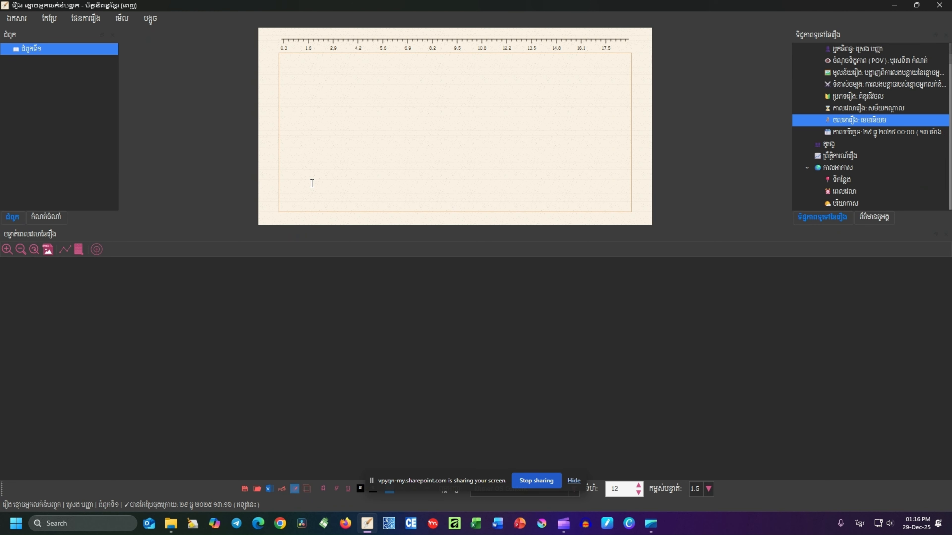
{"action": "left_click_drag", "start_coordinate": [3, 487], "coordinate": [5, 37]}
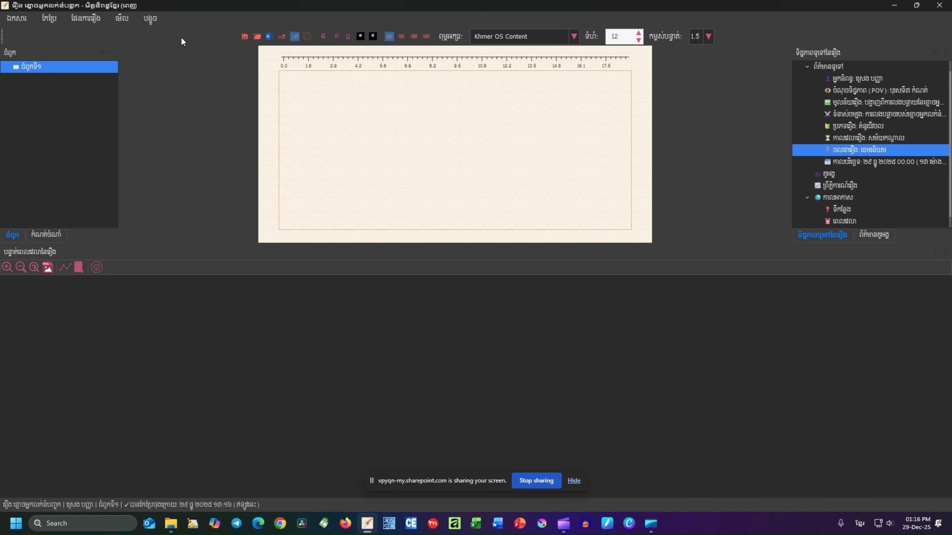
{"action": "left_click", "coordinate": [506, 139]}
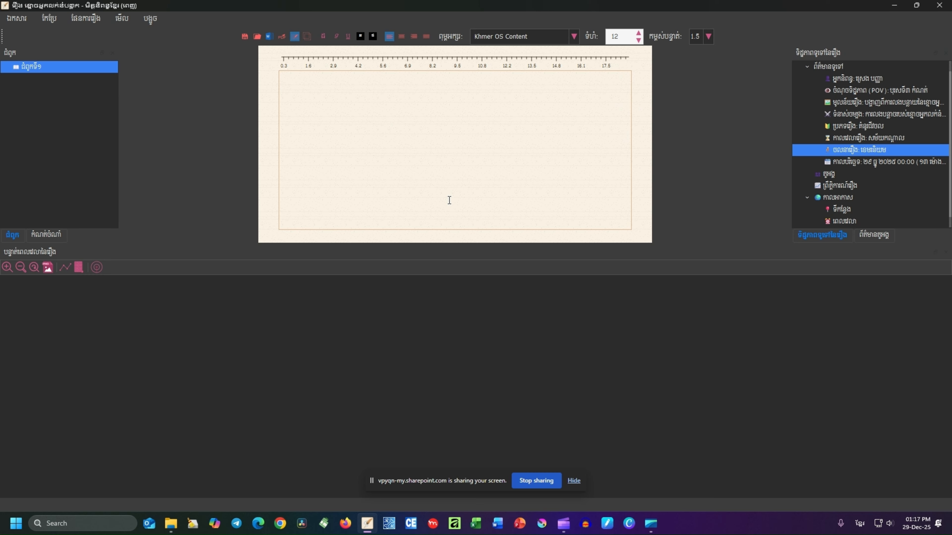
Step: Open a Word document from the page editor, try distributed paragraph alignment, and close it without saving
{"action": "left_click", "coordinate": [269, 36]}
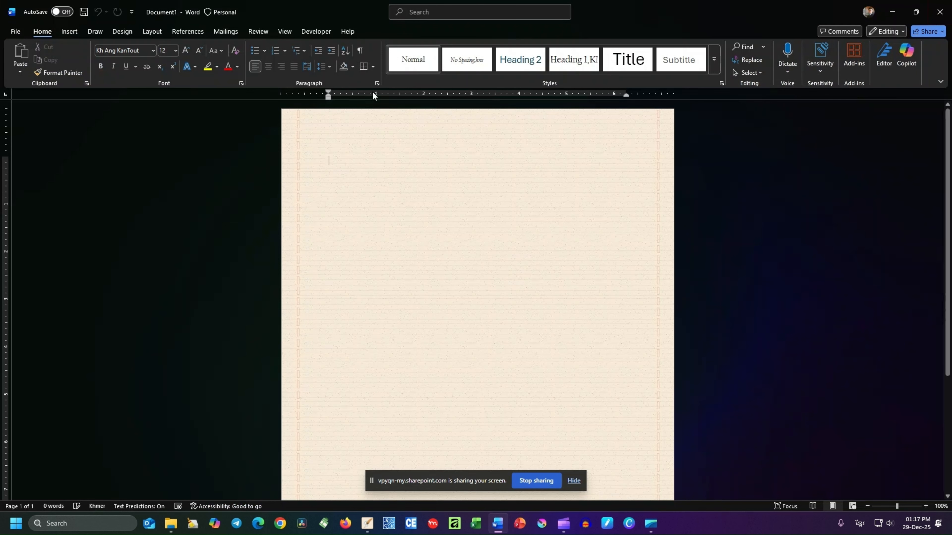
{"action": "left_click", "coordinate": [305, 67]}
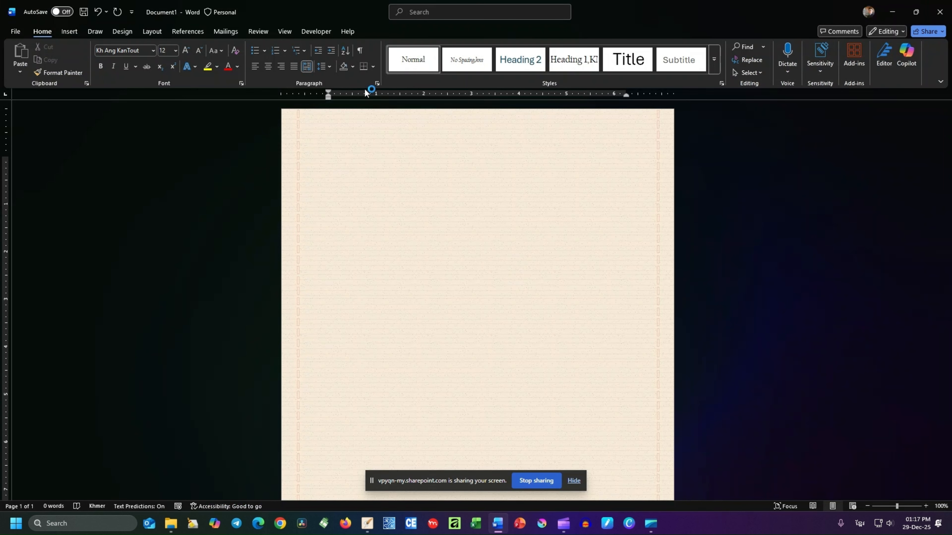
{"action": "left_click", "coordinate": [940, 12]}
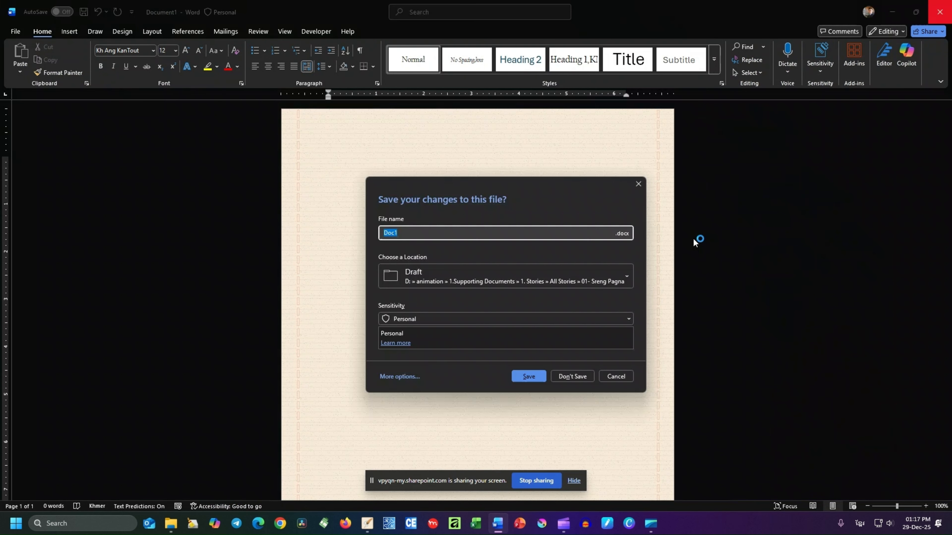
{"action": "left_click", "coordinate": [570, 377]}
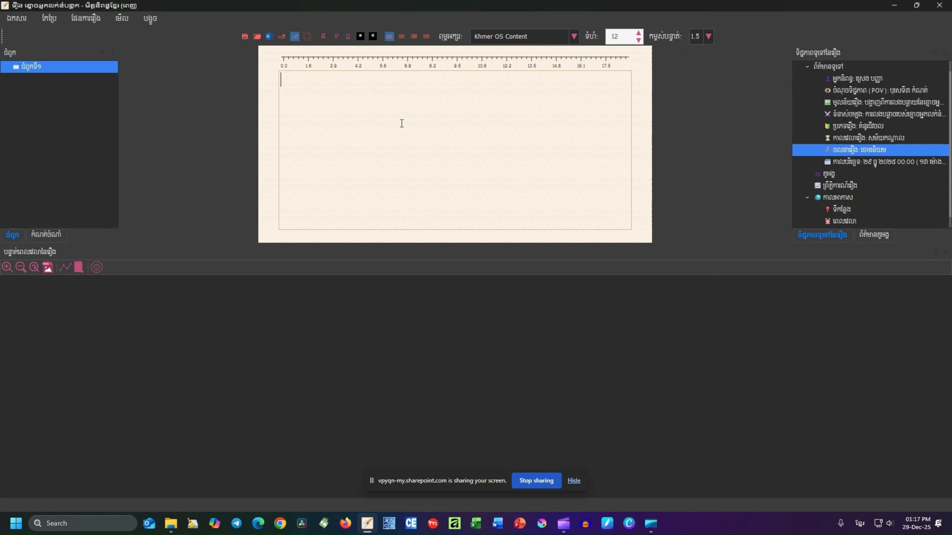
{"action": "left_click", "coordinate": [874, 140]}
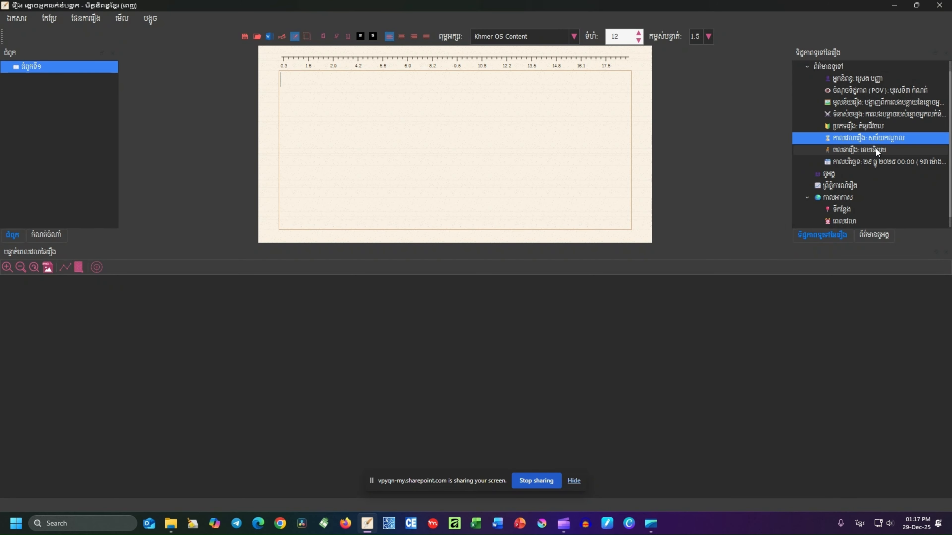
{"action": "left_click", "coordinate": [477, 146]}
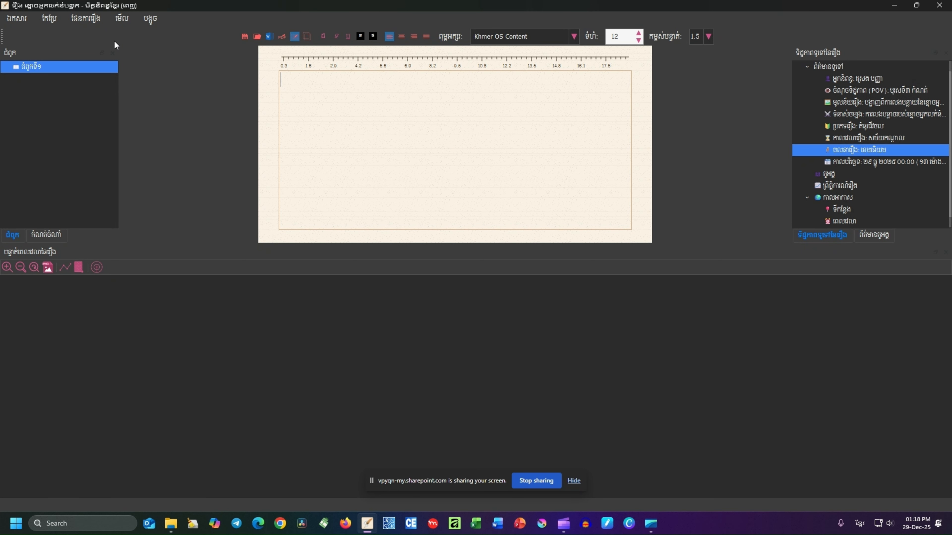
{"action": "left_click", "coordinate": [562, 524]}
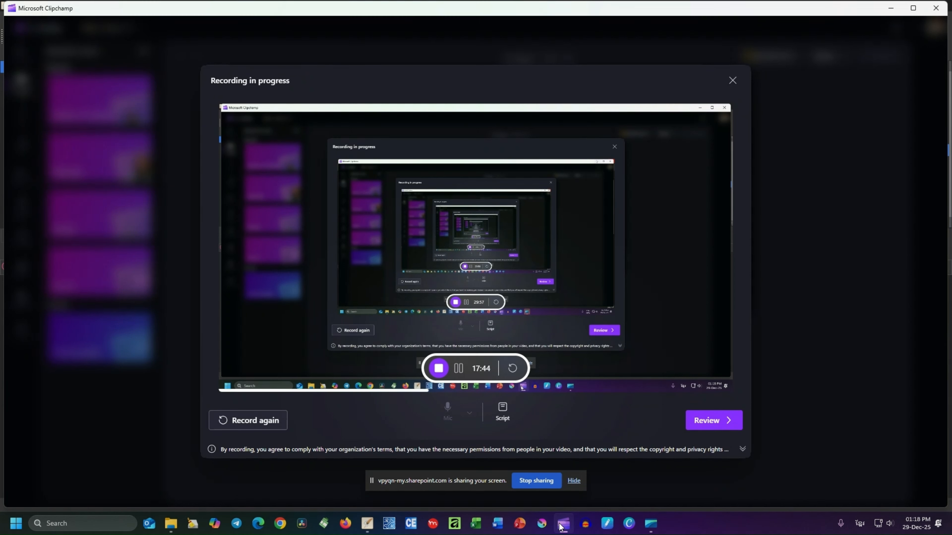
{"action": "left_click", "coordinate": [559, 524]}
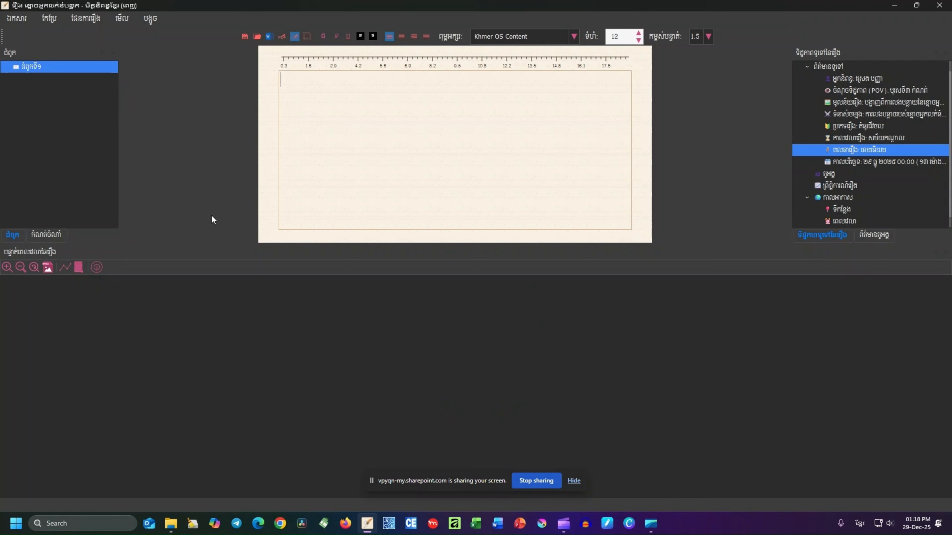
Step: Switch to the mind-map layout and enlarge the mind-map canvas by shrinking the timeline panel
{"action": "key", "text": "ctrl+Tab"}
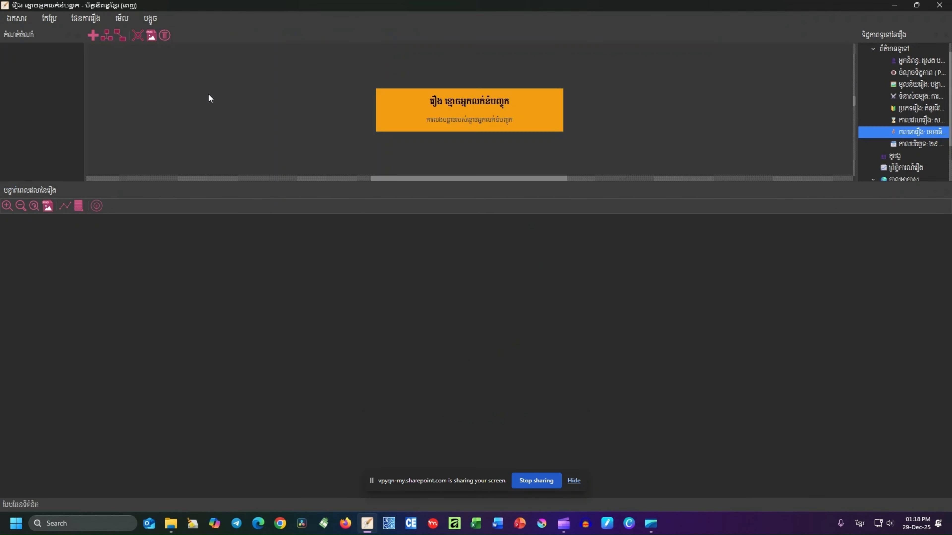
{"action": "left_click_drag", "start_coordinate": [346, 183], "coordinate": [347, 360]}
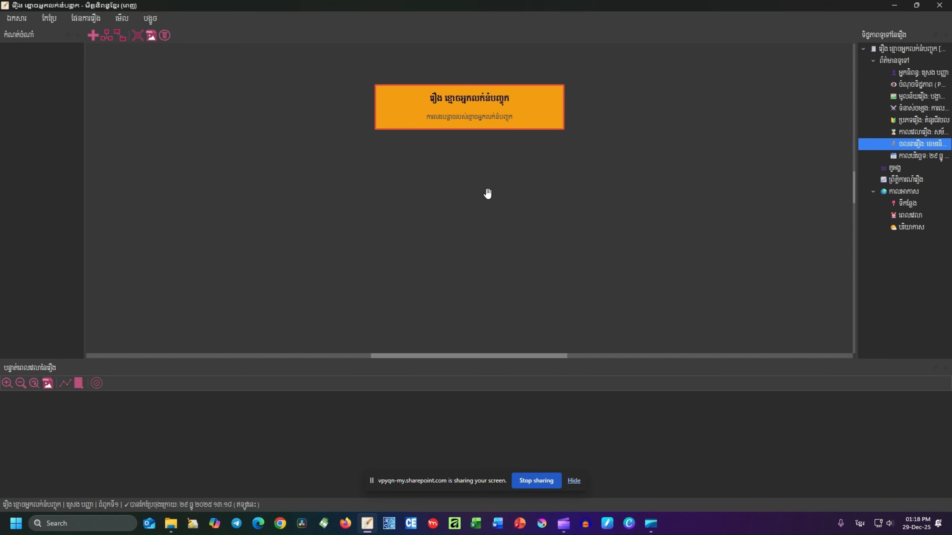
{"action": "left_click_drag", "start_coordinate": [478, 140], "coordinate": [471, 214]}
{"action": "scroll", "coordinate": [472, 214], "scroll_direction": "up", "scroll_amount": 3}
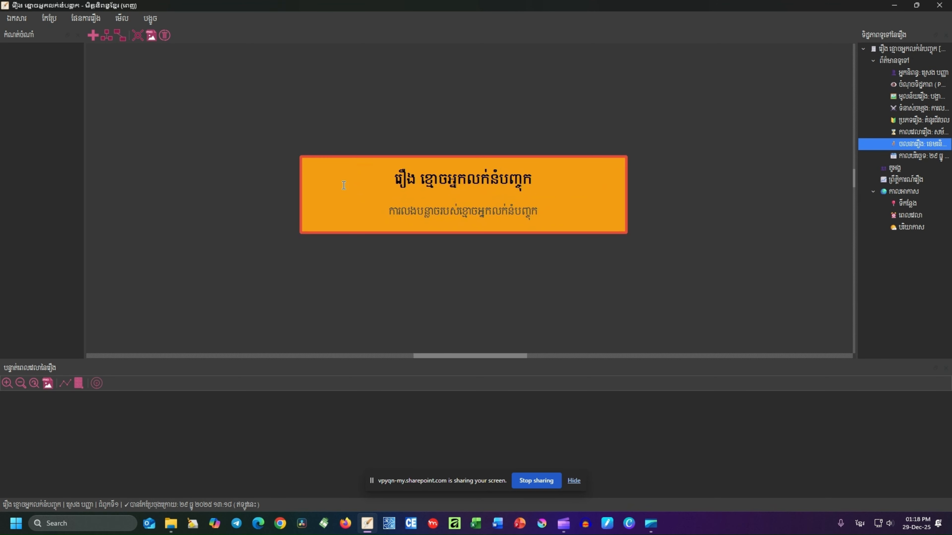
{"action": "scroll", "coordinate": [390, 199], "scroll_direction": "down", "scroll_amount": 3}
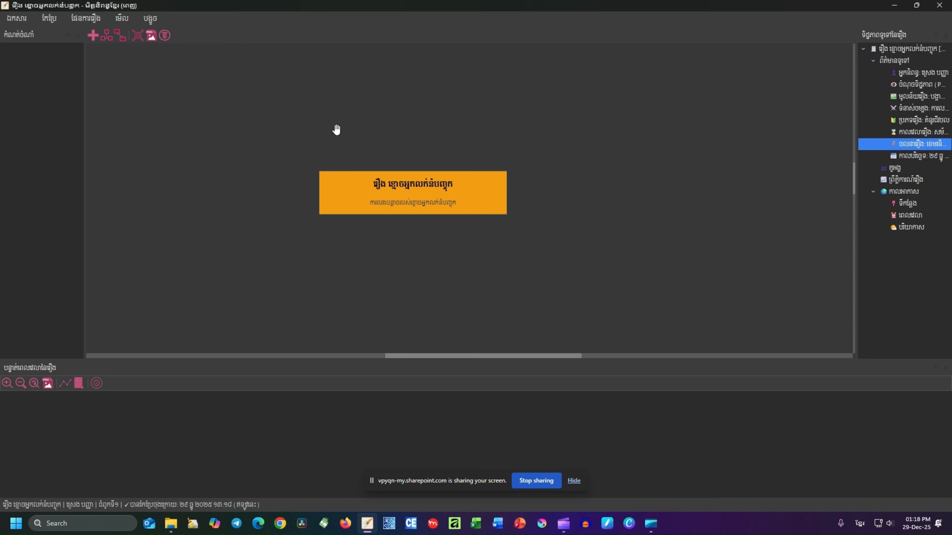
{"action": "left_click", "coordinate": [93, 36]}
{"action": "left_click_drag", "start_coordinate": [493, 194], "coordinate": [608, 226]}
{"action": "key", "text": "Delete"}
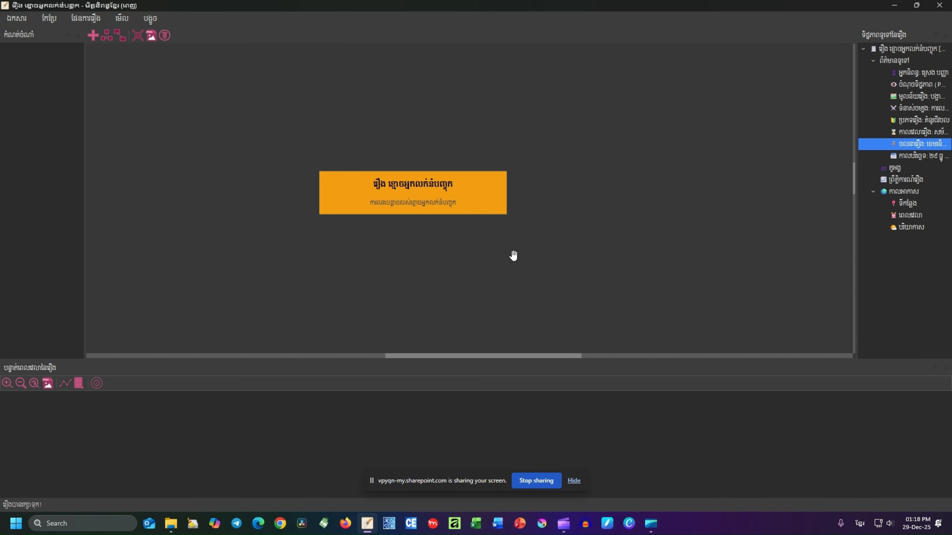
Step: Add a child note card to the orange story title card and place it below that card
{"action": "left_click", "coordinate": [393, 184]}
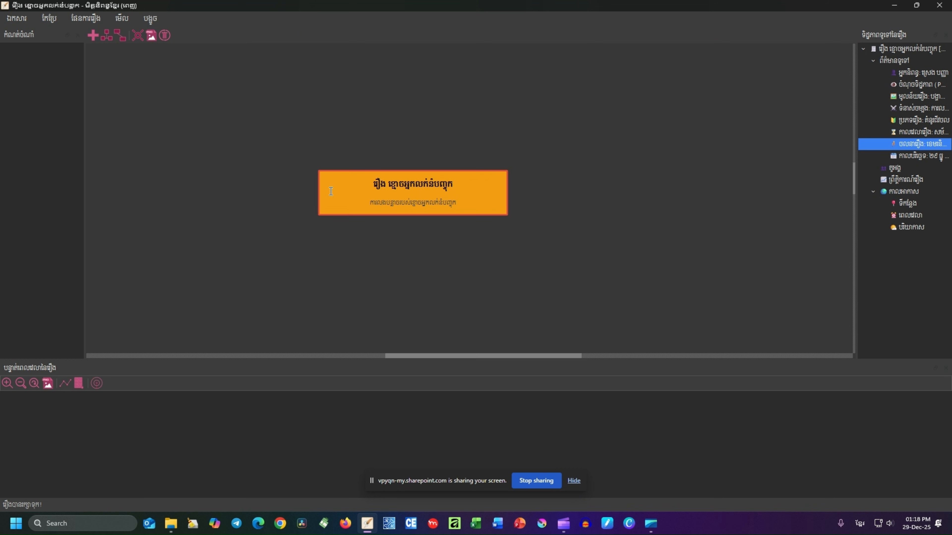
{"action": "left_click", "coordinate": [95, 37]}
{"action": "left_click_drag", "start_coordinate": [429, 190], "coordinate": [450, 296]}
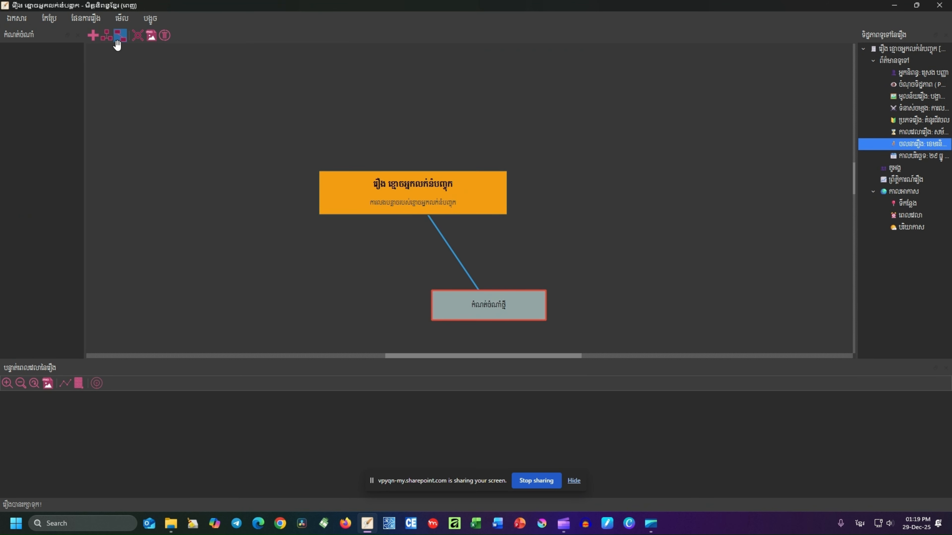
Step: Change the connector to a curved line and move the note card further to the right of the story title card
{"action": "left_click_drag", "start_coordinate": [476, 304], "coordinate": [561, 273]}
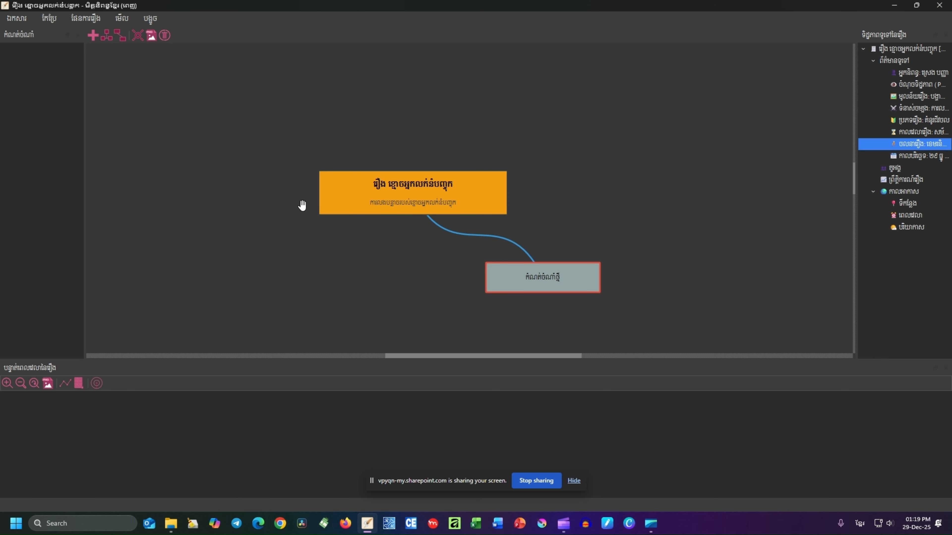
{"action": "left_click", "coordinate": [119, 38]}
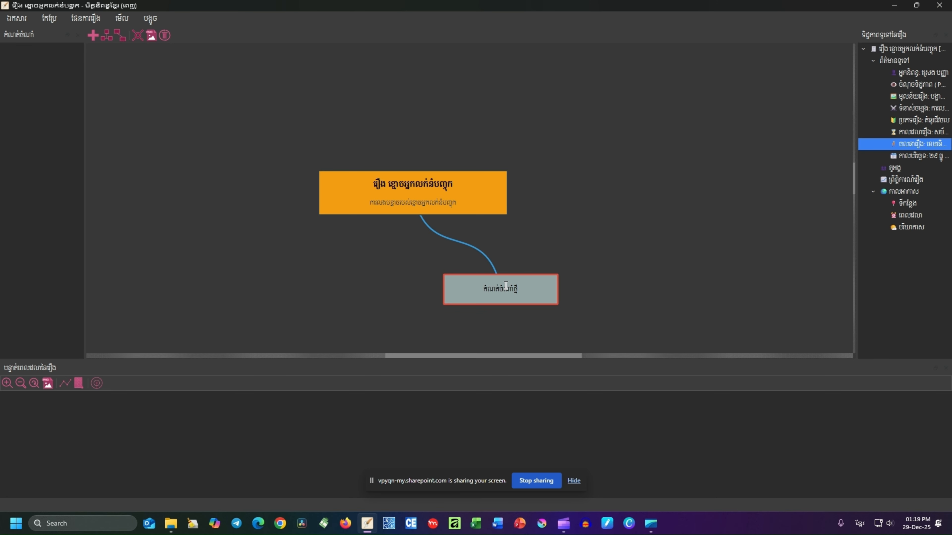
{"action": "scroll", "coordinate": [456, 233], "scroll_direction": "down", "scroll_amount": 2}
{"action": "scroll", "coordinate": [457, 233], "scroll_direction": "up", "scroll_amount": 2}
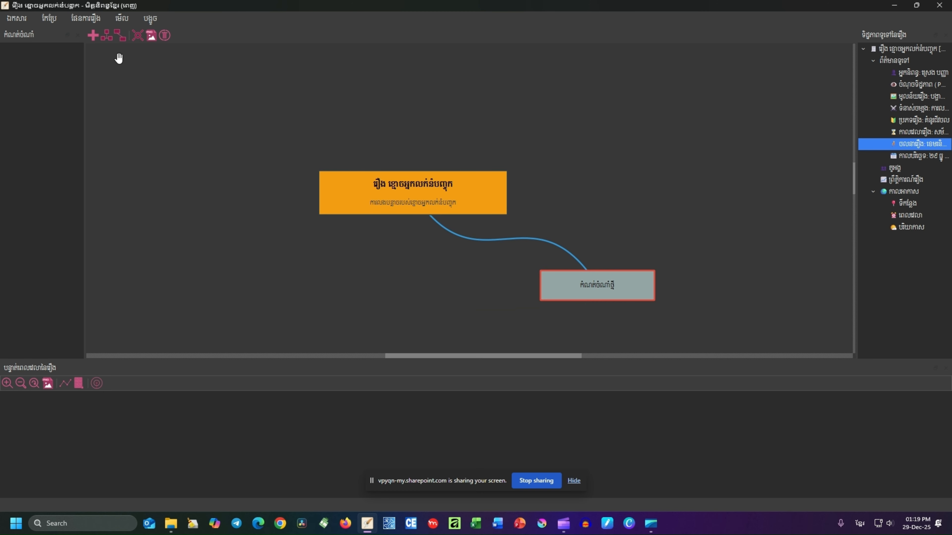
Step: Delete the connector between the story title card and the note card
{"action": "right_click", "coordinate": [400, 195]}
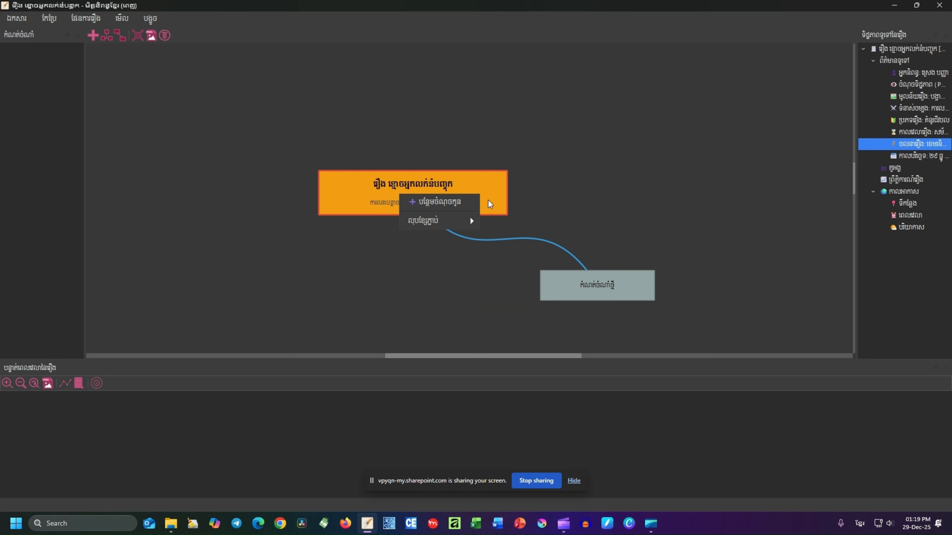
{"action": "mouse_move", "coordinate": [469, 223]}
{"action": "left_click", "coordinate": [548, 244]}
{"action": "right_click", "coordinate": [550, 243]}
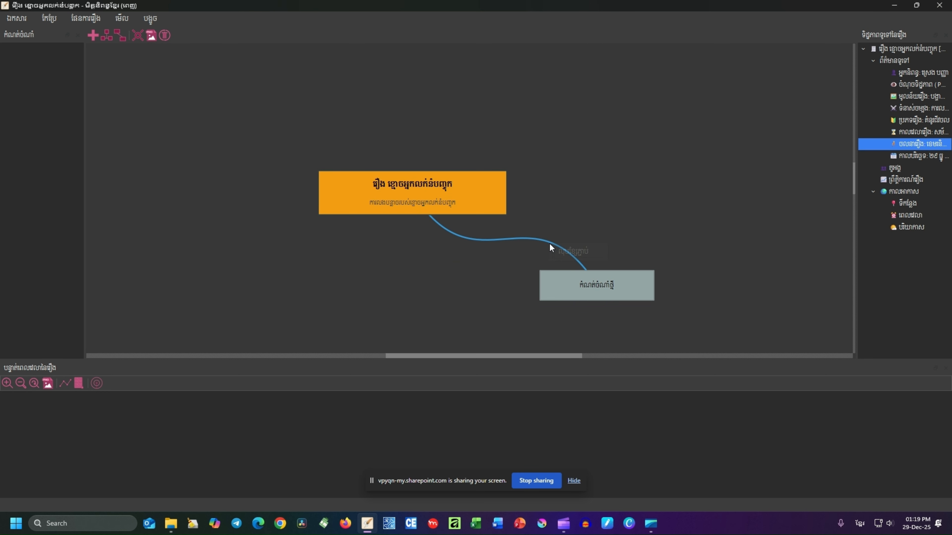
{"action": "left_click", "coordinate": [577, 252]}
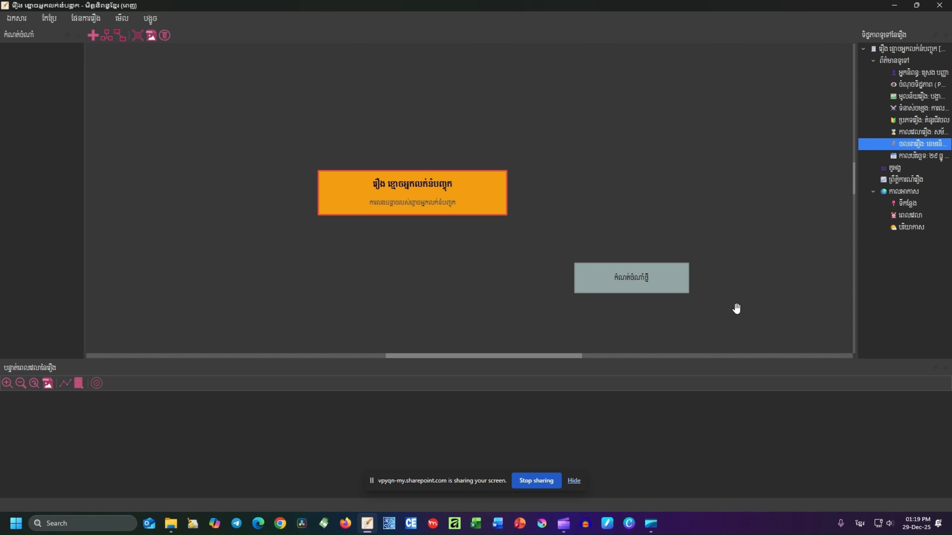
Step: Link the story title card to the detached note card with the connect tool
{"action": "left_click", "coordinate": [500, 193]}
{"action": "left_click", "coordinate": [108, 37]}
{"action": "left_click", "coordinate": [605, 272]}
{"action": "left_click", "coordinate": [605, 272]}
Step: Delete the restored connector and try to link the cards starting from the note card
{"action": "right_click", "coordinate": [572, 234]}
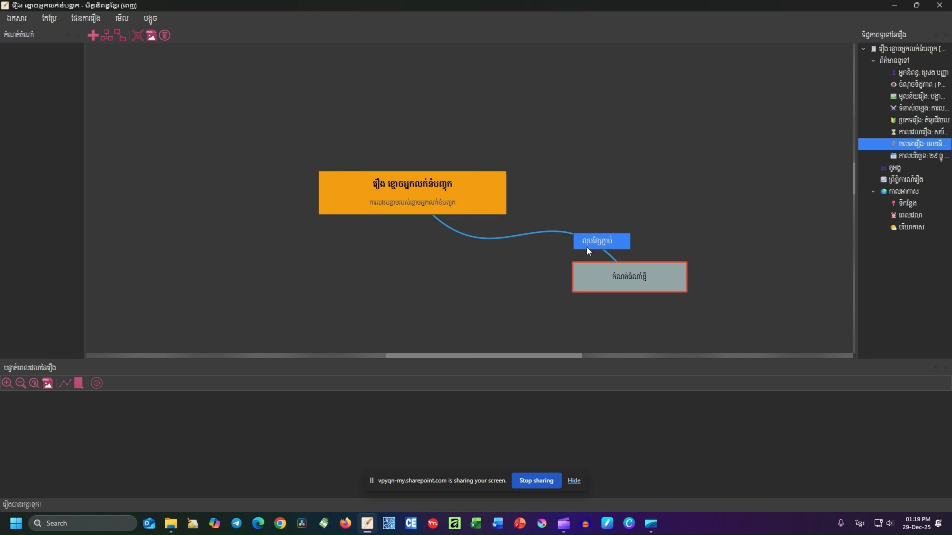
{"action": "left_click", "coordinate": [587, 246]}
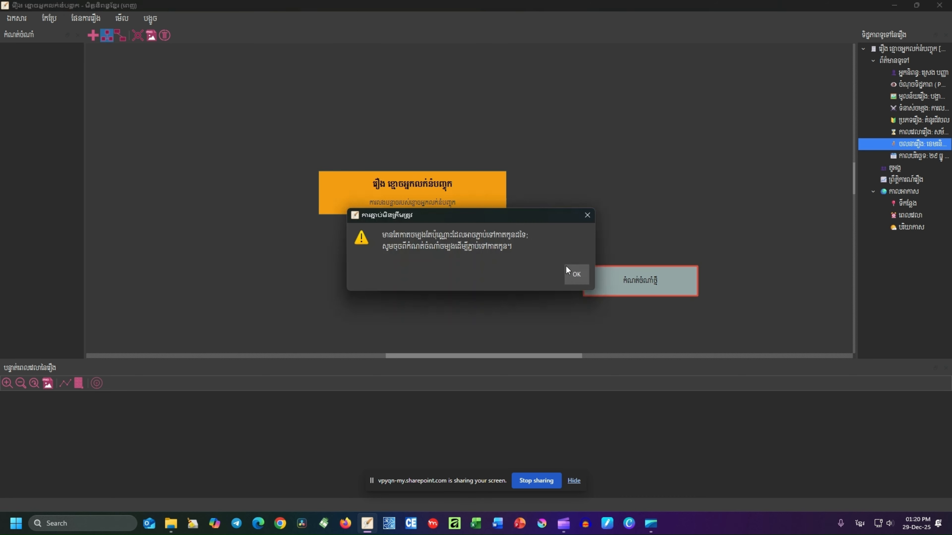
{"action": "left_click", "coordinate": [569, 277]}
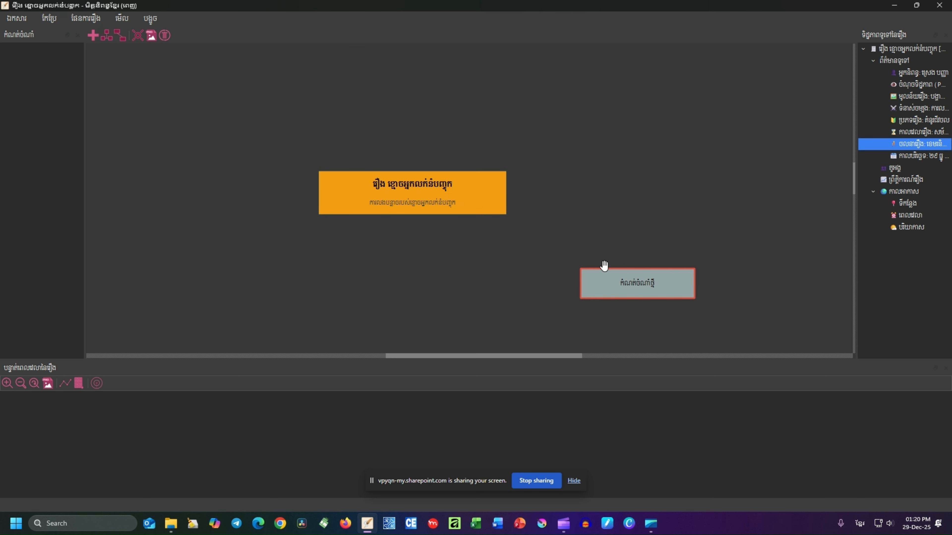
Step: Connect the two cards starting from the story title card and ending at the note card
{"action": "left_click", "coordinate": [493, 201]}
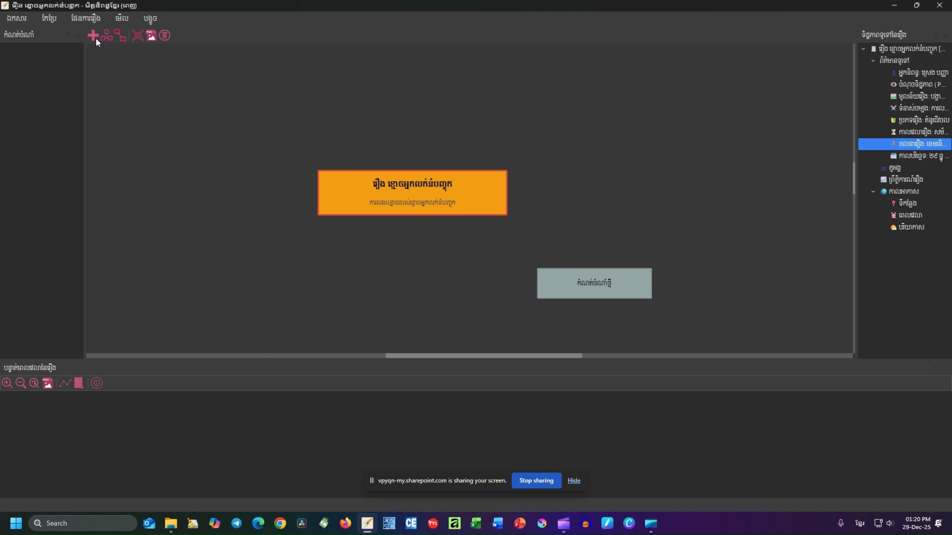
{"action": "left_click", "coordinate": [106, 36]}
{"action": "left_click", "coordinate": [585, 279]}
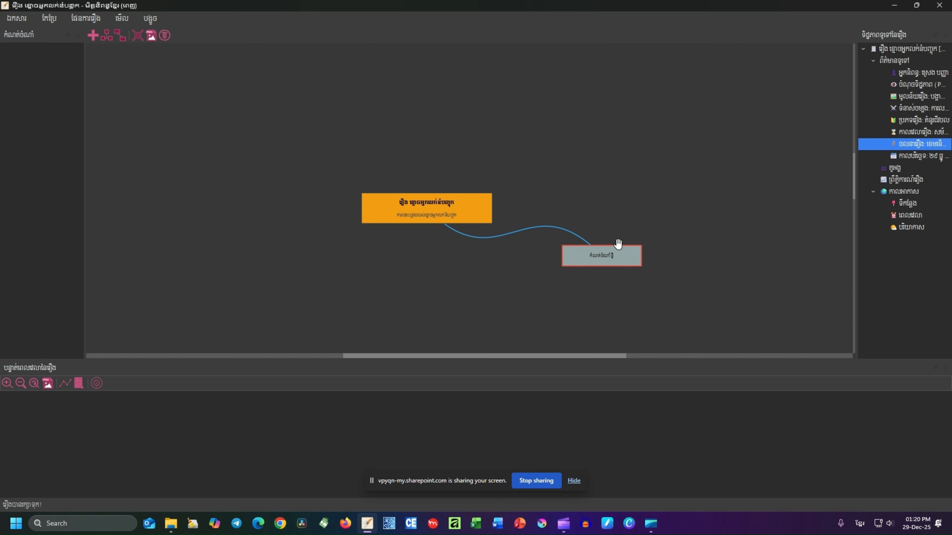
Step: Add a child note card to the existing grey note card and move the cards closer to the story title card
{"action": "right_click", "coordinate": [560, 256]}
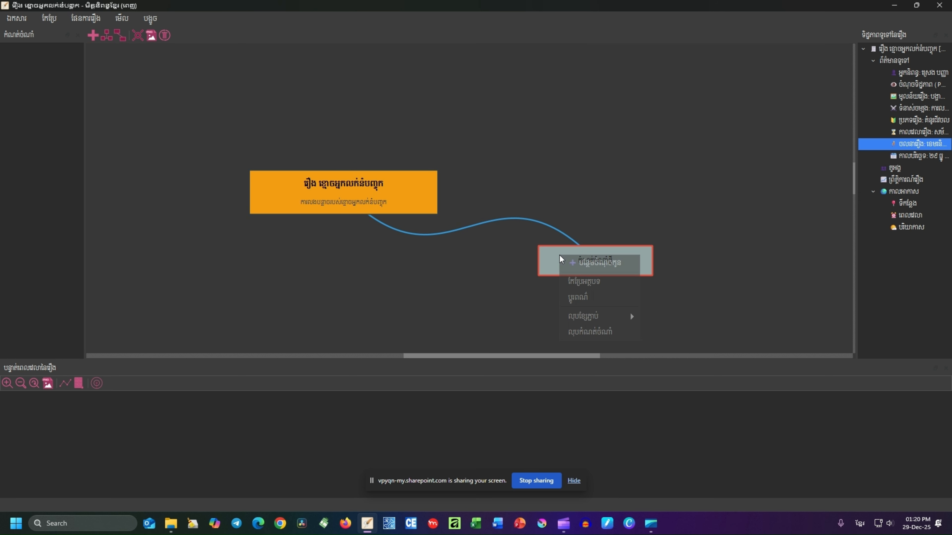
{"action": "left_click", "coordinate": [599, 263]}
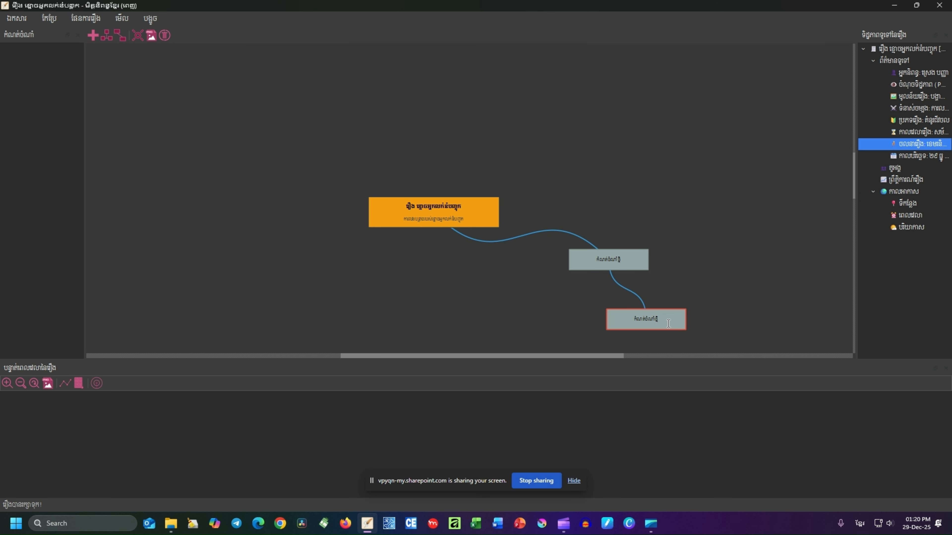
{"action": "left_click_drag", "start_coordinate": [683, 280], "coordinate": [576, 277]}
Step: Add another child note card to the story title card and place it up and to the right of the title
{"action": "scroll", "coordinate": [545, 230], "scroll_direction": "up", "scroll_amount": 2}
{"action": "right_click", "coordinate": [451, 191]}
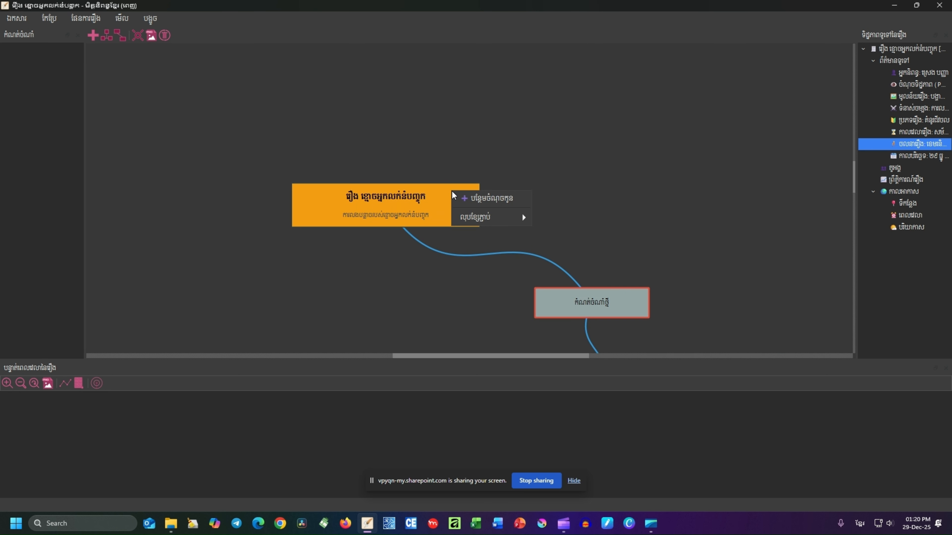
{"action": "left_click", "coordinate": [413, 188]}
{"action": "right_click", "coordinate": [413, 188]}
{"action": "left_click", "coordinate": [458, 199]}
{"action": "left_click_drag", "start_coordinate": [437, 312], "coordinate": [597, 99]}
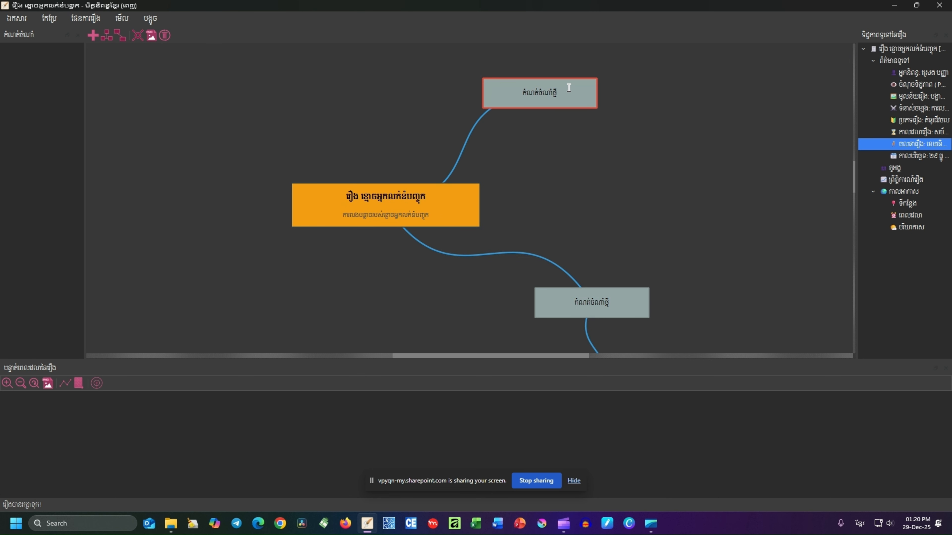
Step: Add a child note card to the upper note card and place it down and to the right of its parent
{"action": "left_click_drag", "start_coordinate": [610, 133], "coordinate": [682, 172]}
{"action": "right_click", "coordinate": [681, 171]}
{"action": "left_click", "coordinate": [732, 175]}
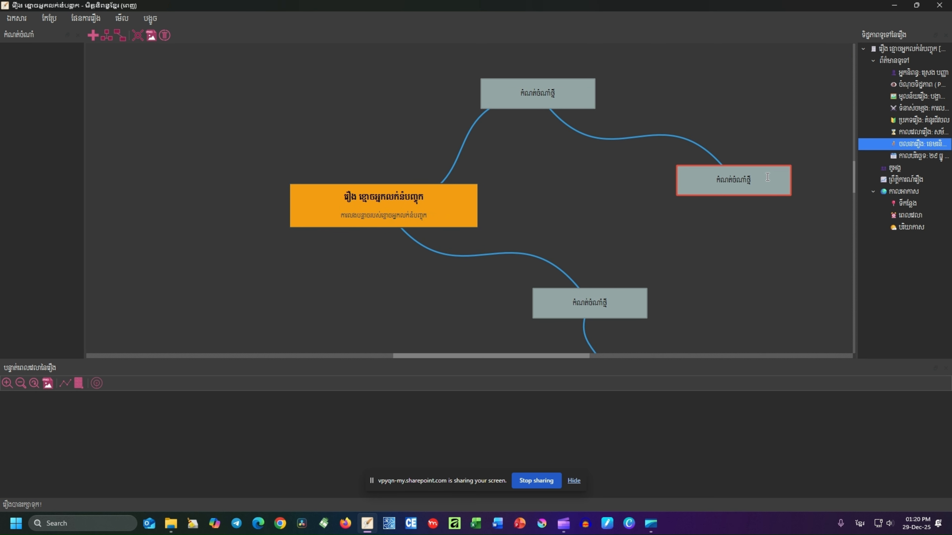
Step: Change the newest note card's colour to red from the basic colours and move it slightly down and to the left
{"action": "right_click", "coordinate": [756, 180]}
{"action": "left_click", "coordinate": [789, 222]}
{"action": "left_click", "coordinate": [360, 198]}
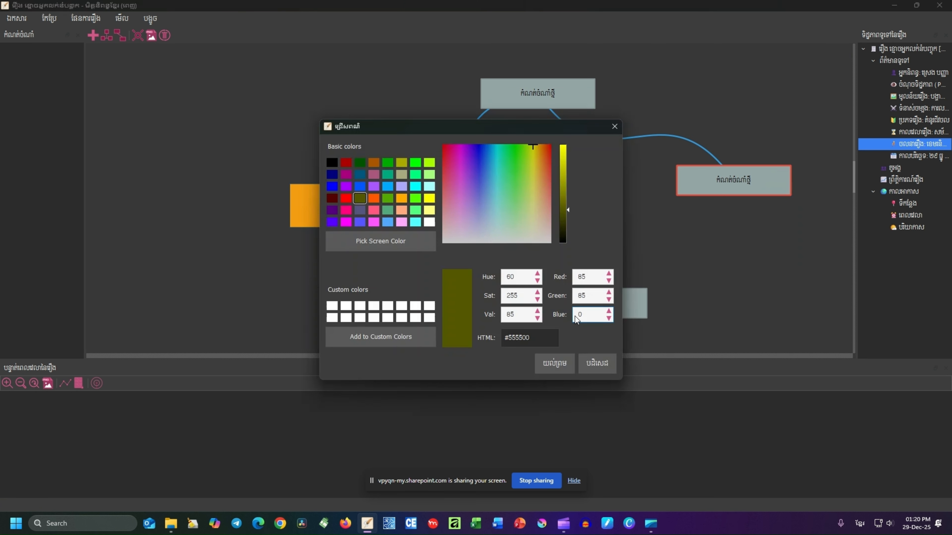
{"action": "left_click", "coordinate": [345, 198]}
{"action": "left_click", "coordinate": [554, 364]}
{"action": "left_click_drag", "start_coordinate": [737, 188], "coordinate": [676, 208]}
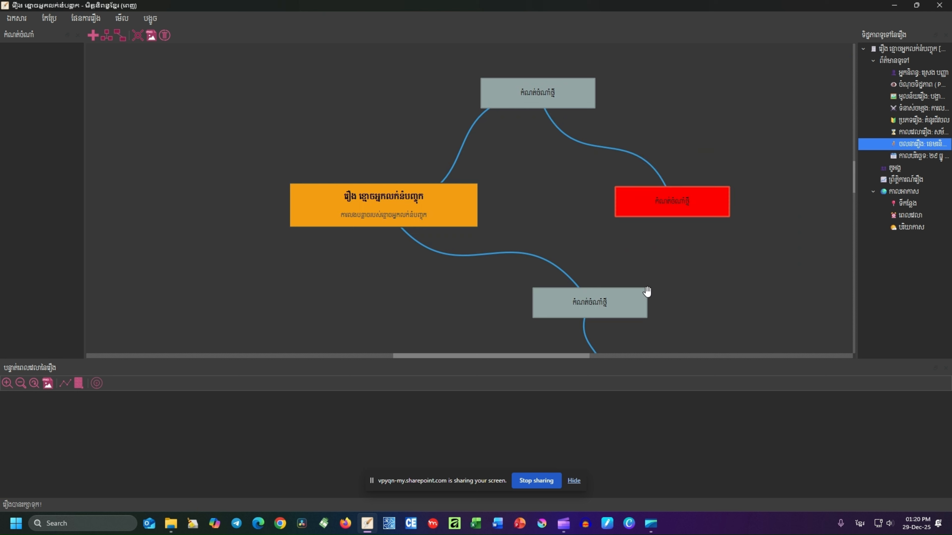
Step: Replace the red note card's text with a few lines of random Khmer characters
{"action": "scroll", "coordinate": [645, 292], "scroll_direction": "down", "scroll_amount": 2}
{"action": "double_click", "coordinate": [663, 227]}
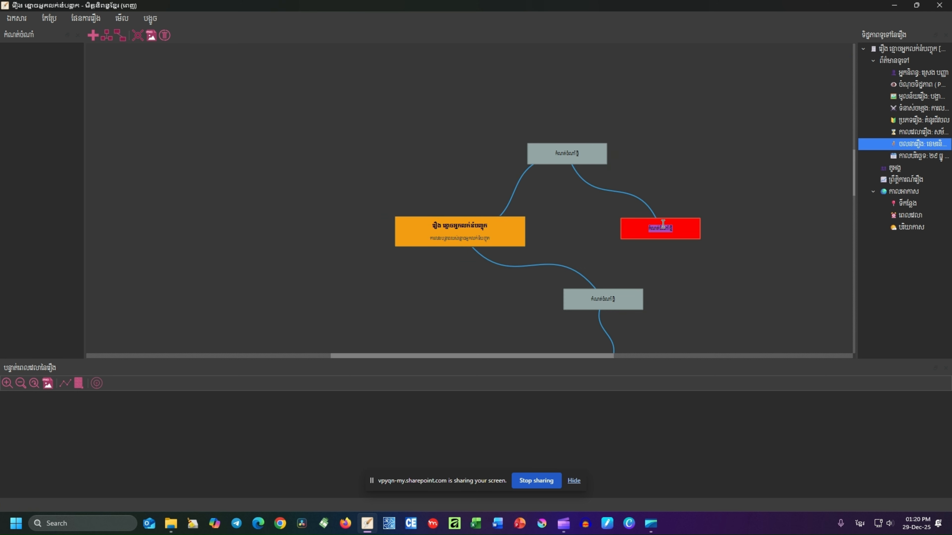
{"action": "type", "text": "សដថសដថលសថលស្ថលសាថលសថ្លស្ថលកស្ថលកស្ថលកស្ថលក្ថលកផ្ថលកដថ្លលកដថ្ល"}
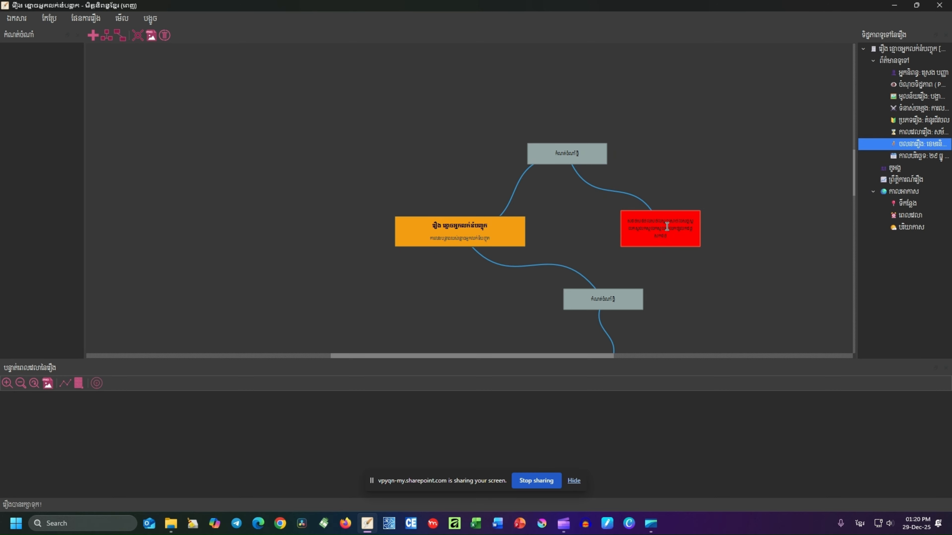
Step: Rearrange the upper note card and its red child card above the story title card
{"action": "left_click_drag", "start_coordinate": [656, 232], "coordinate": [586, 190]}
{"action": "left_click_drag", "start_coordinate": [556, 147], "coordinate": [515, 136]}
{"action": "left_click_drag", "start_coordinate": [620, 182], "coordinate": [680, 206]}
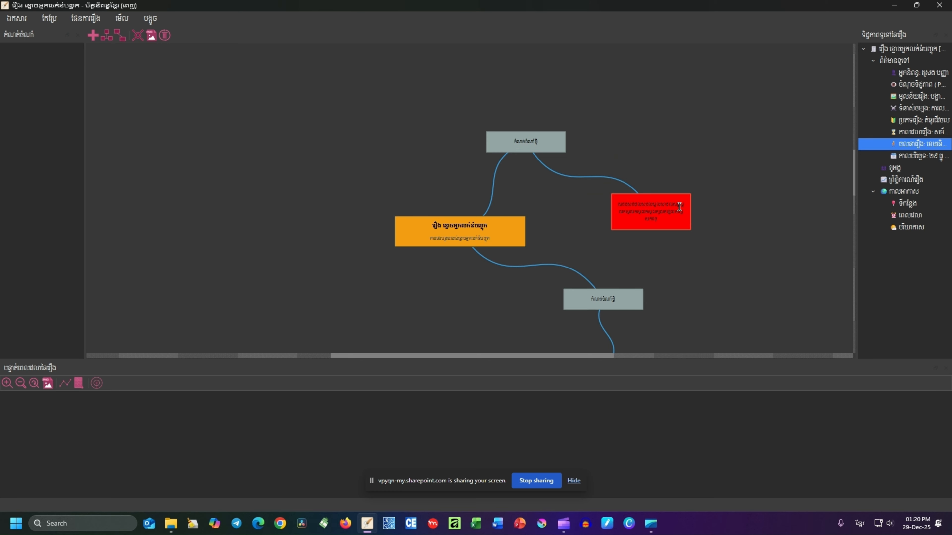
{"action": "left_click", "coordinate": [512, 108]}
Step: Zoom and pan around the mind map, then reset the view to bring the cards back on screen
{"action": "scroll", "coordinate": [511, 109], "scroll_direction": "up", "scroll_amount": 1}
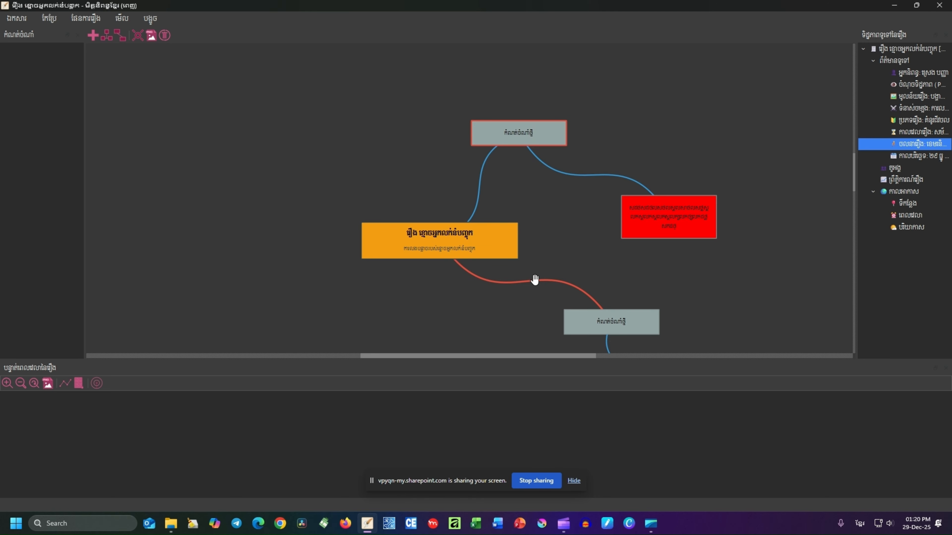
{"action": "scroll", "coordinate": [558, 192], "scroll_direction": "down", "scroll_amount": 3}
{"action": "left_click_drag", "start_coordinate": [557, 193], "coordinate": [567, 196]}
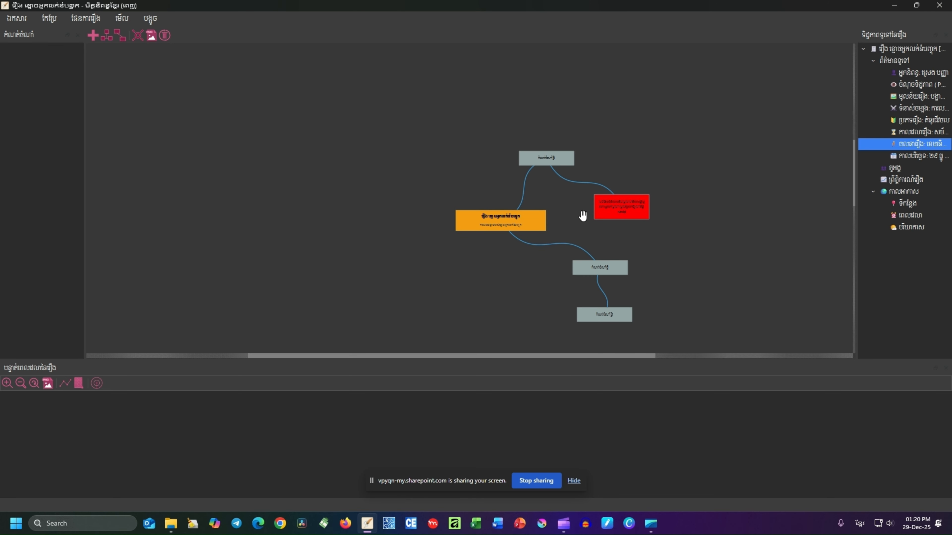
{"action": "scroll", "coordinate": [584, 215], "scroll_direction": "up", "scroll_amount": 2}
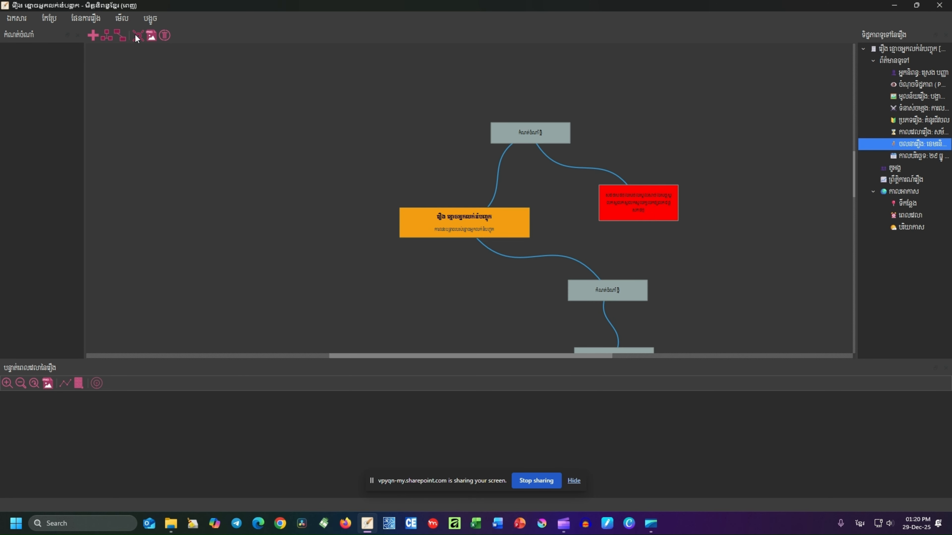
{"action": "scroll", "coordinate": [519, 231], "scroll_direction": "down", "scroll_amount": 2}
{"action": "scroll", "coordinate": [519, 232], "scroll_direction": "down", "scroll_amount": 2}
{"action": "left_click_drag", "start_coordinate": [525, 262], "coordinate": [835, 49]}
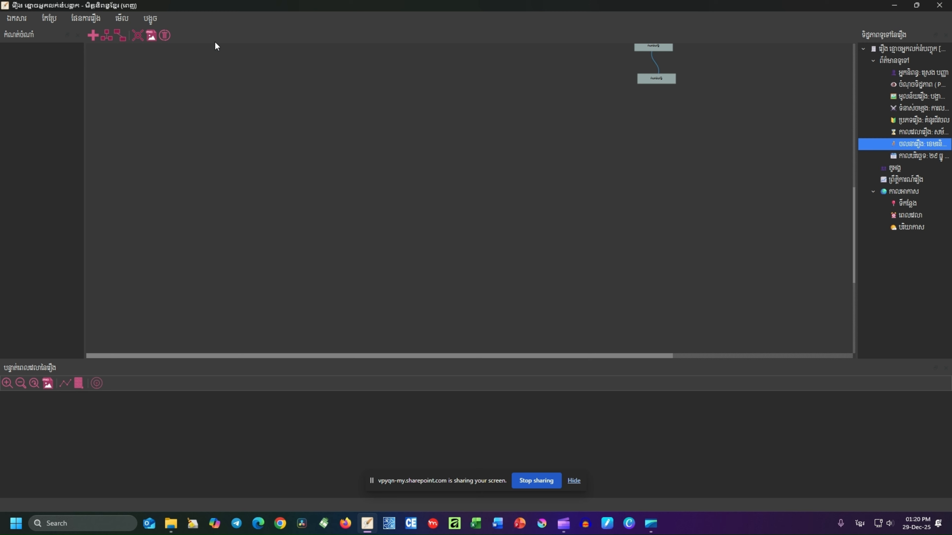
{"action": "left_click", "coordinate": [136, 37]}
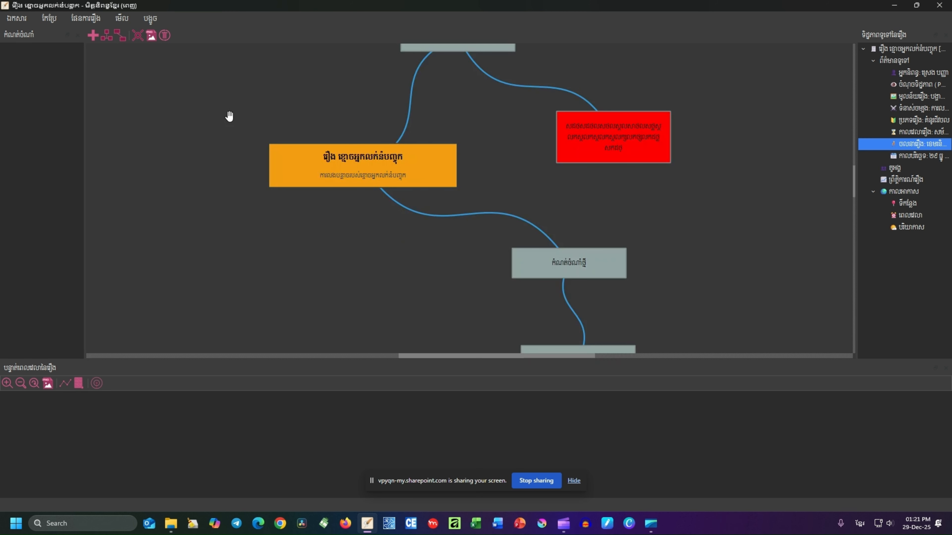
Step: Delete all added note cards from the mind map, keeping only the main story title card
{"action": "left_click", "coordinate": [167, 32]}
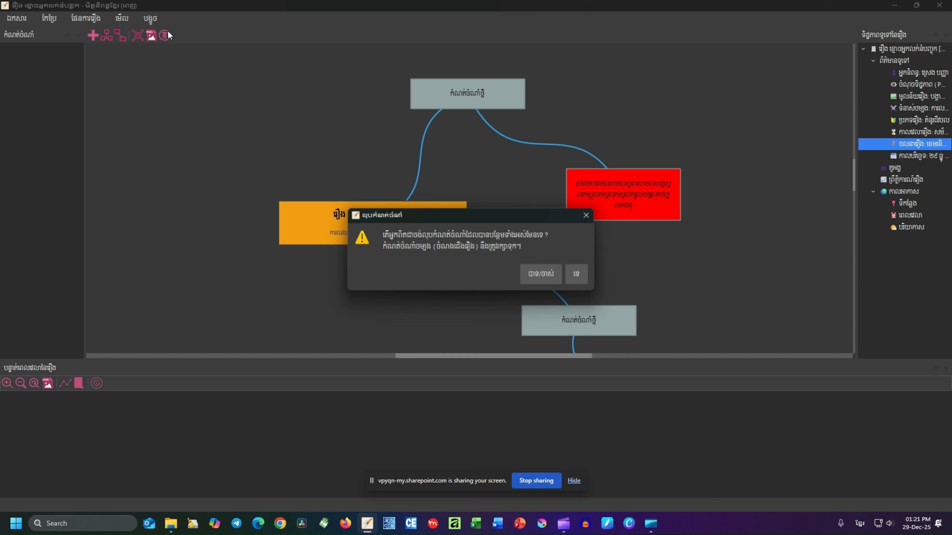
{"action": "left_click", "coordinate": [542, 273]}
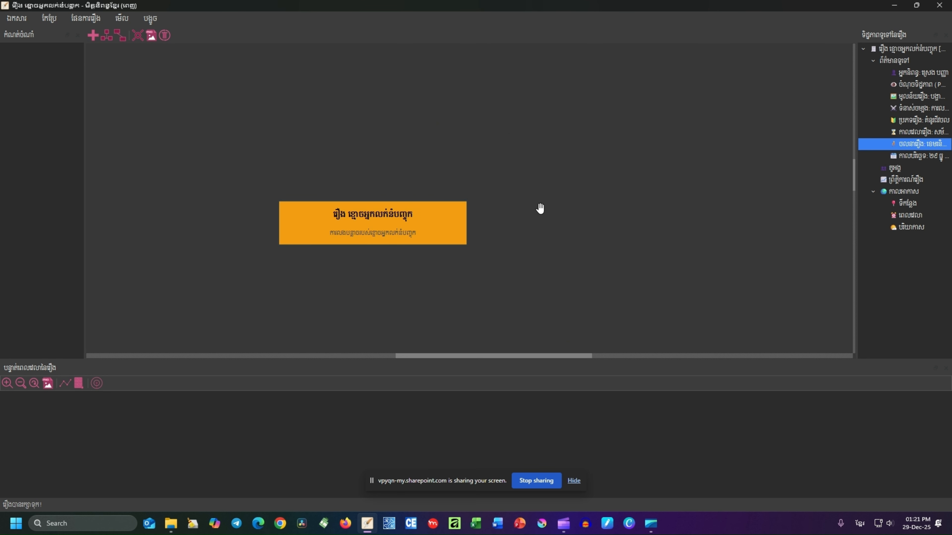
{"action": "scroll", "coordinate": [541, 195], "scroll_direction": "down", "scroll_amount": 2}
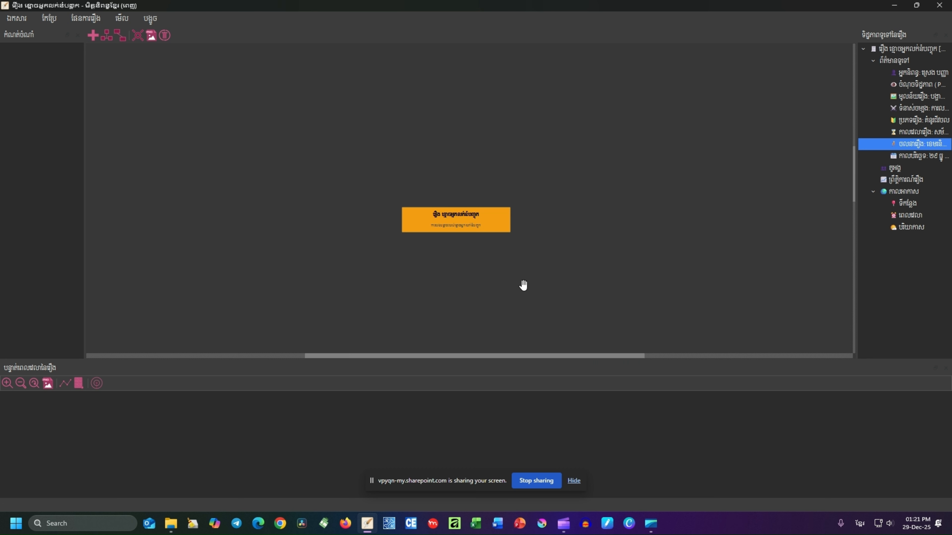
{"action": "left_click", "coordinate": [485, 208]}
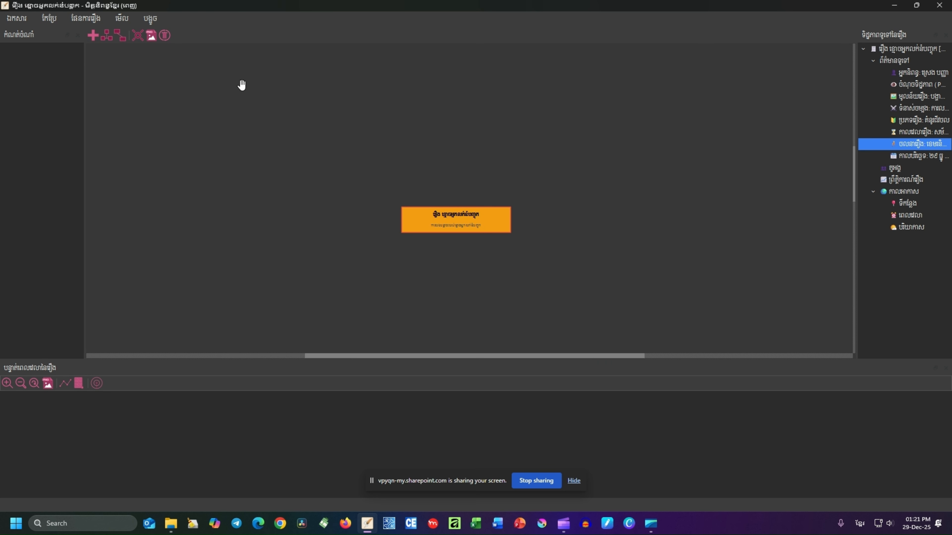
Step: Open the mind map's PNG export dialog and cancel it without saving mindmap.png
{"action": "left_click", "coordinate": [151, 38]}
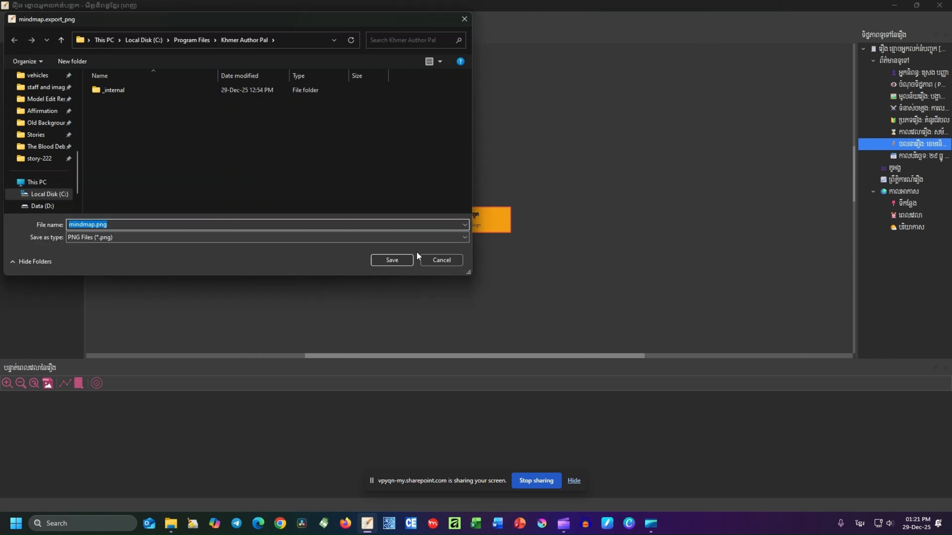
{"action": "left_click", "coordinate": [416, 252]}
{"action": "scroll", "coordinate": [888, 314], "scroll_direction": "down", "scroll_amount": 1}
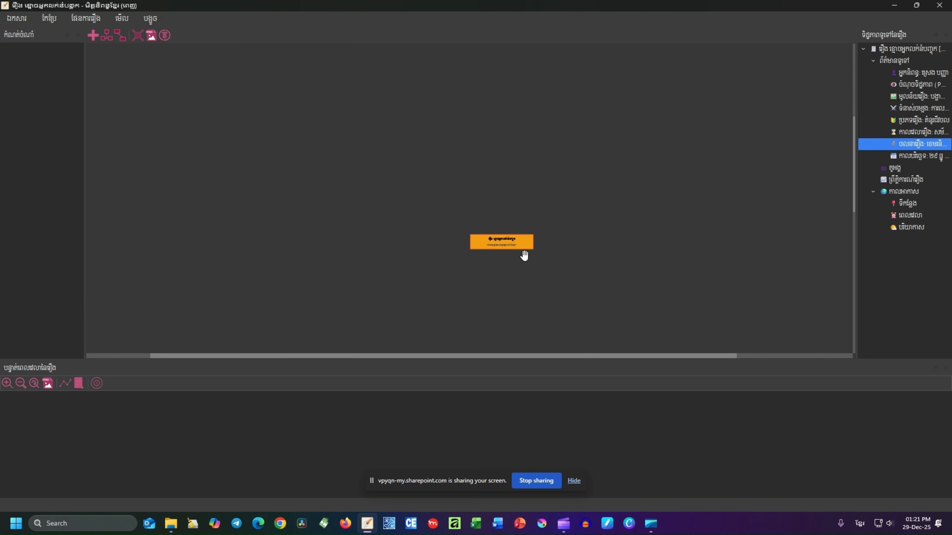
{"action": "scroll", "coordinate": [523, 253], "scroll_direction": "down", "scroll_amount": 1}
{"action": "left_click_drag", "start_coordinate": [515, 248], "coordinate": [635, 161]}
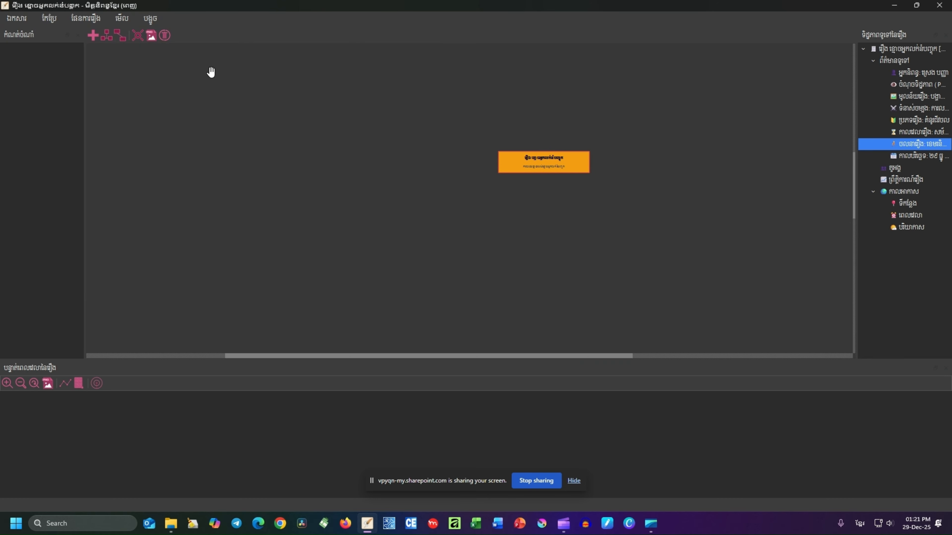
Step: Switch to the text layout, go to the mind-map layout, and return to the text layout
{"action": "key", "text": "ctrl+2"}
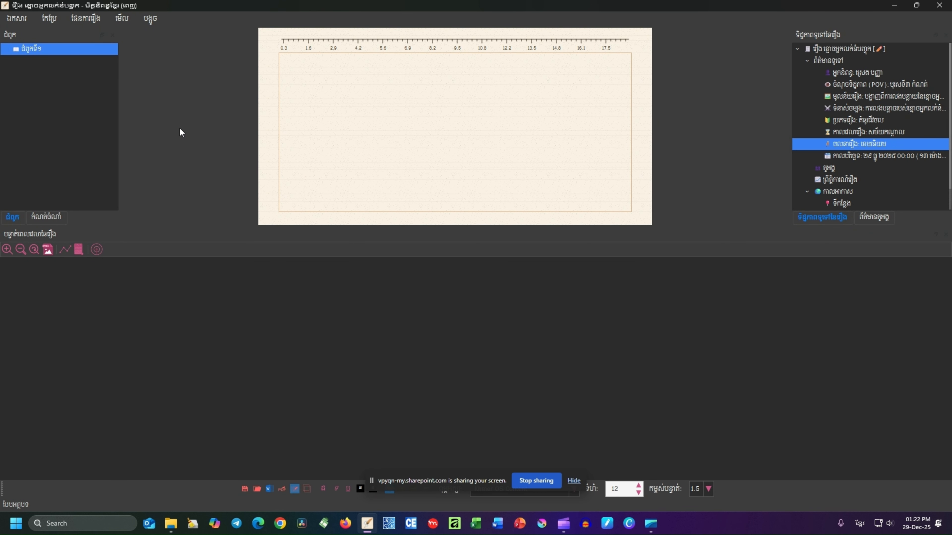
{"action": "key", "text": "ctrl+Tab"}
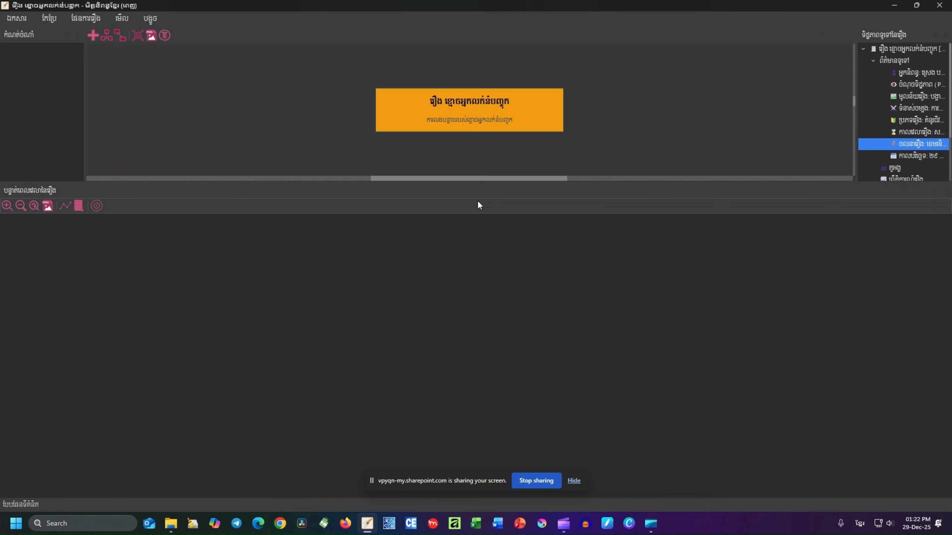
{"action": "key", "text": "ctrl+Tab"}
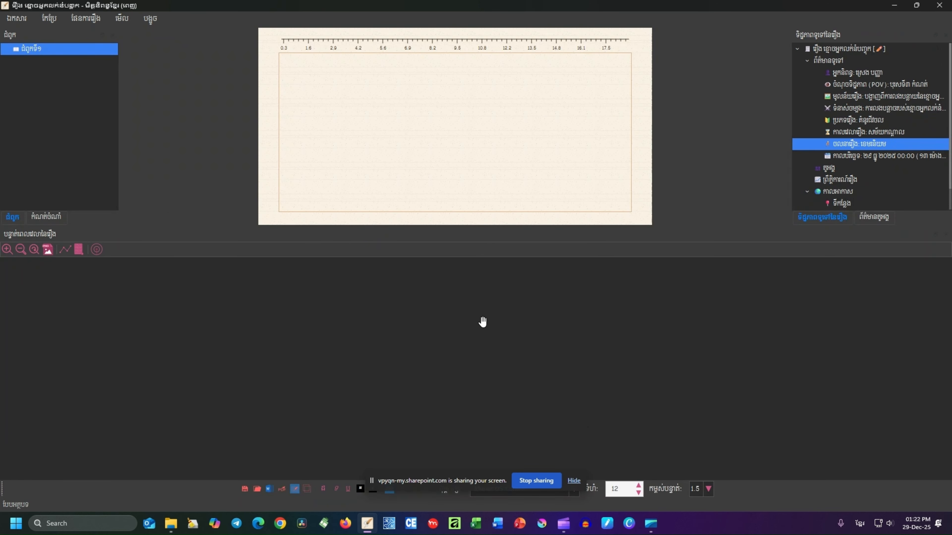
Step: Open the story event form from the timeline area and cancel it without adding an event
{"action": "right_click", "coordinate": [220, 296]}
{"action": "left_click", "coordinate": [249, 319]}
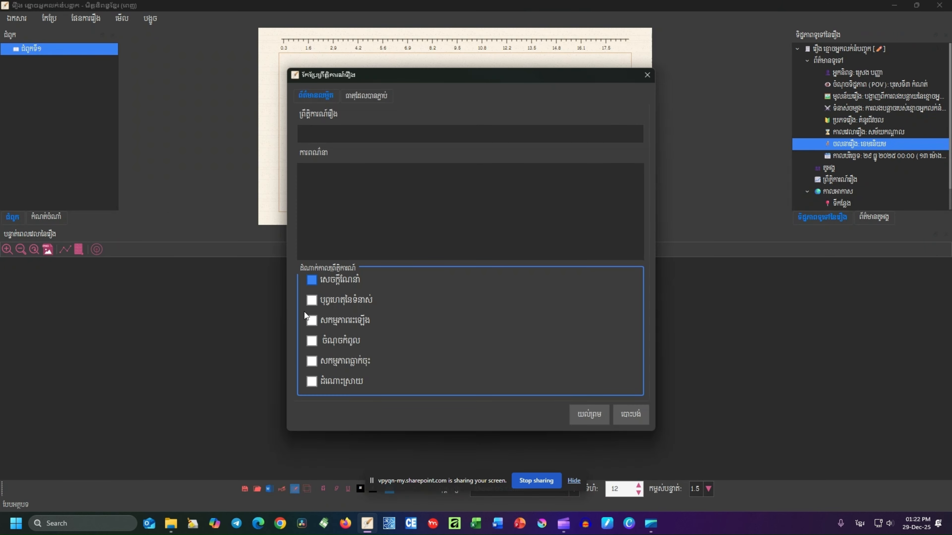
{"action": "left_click", "coordinate": [621, 411]}
{"action": "left_click", "coordinate": [376, 355]}
Step: Open the character manager, check the add option in its character list, and close it
{"action": "left_click", "coordinate": [90, 19]}
{"action": "left_click", "coordinate": [92, 42]}
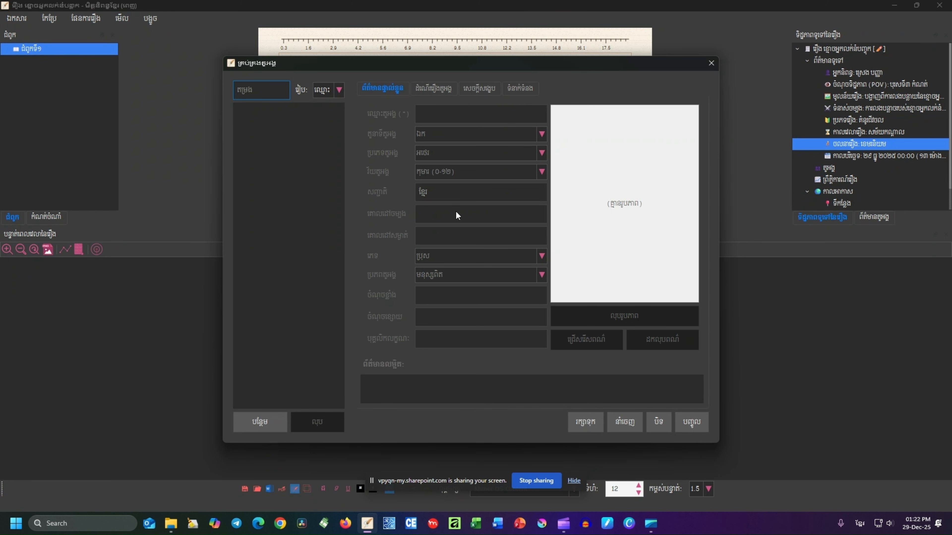
{"action": "right_click", "coordinate": [301, 179]}
{"action": "right_click", "coordinate": [250, 162]}
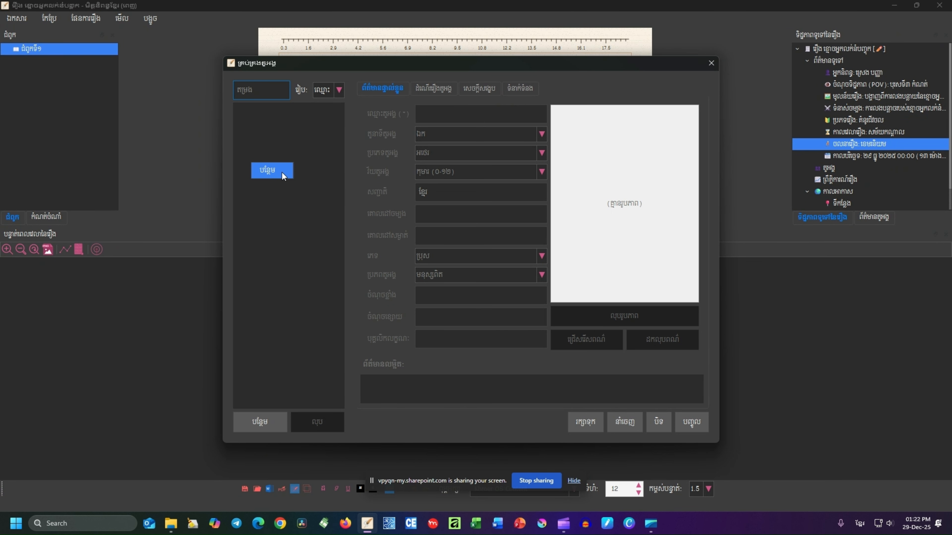
{"action": "key", "text": "Escape"}
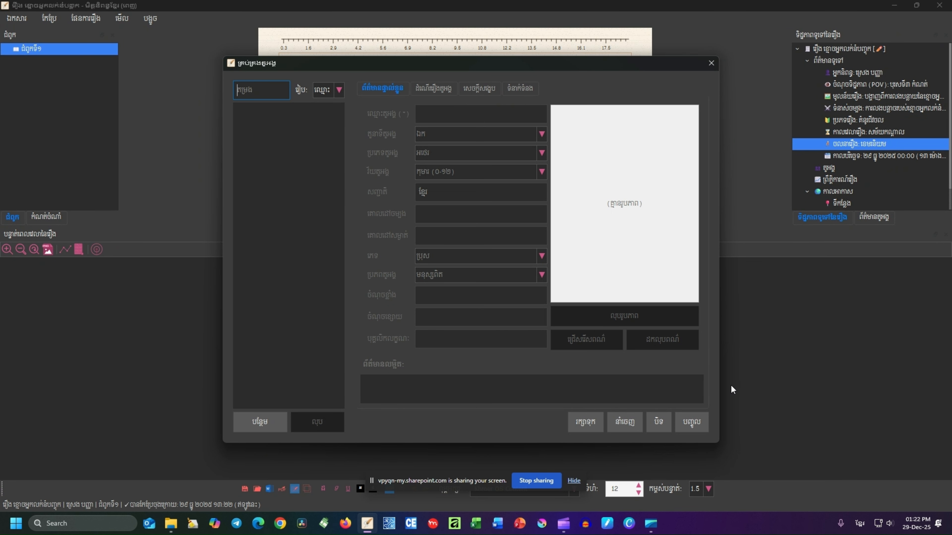
{"action": "key", "text": "Escape"}
Step: Open and close the story events window, and view which elements can be added on the timeline
{"action": "left_click", "coordinate": [86, 18]}
{"action": "left_click", "coordinate": [116, 48]}
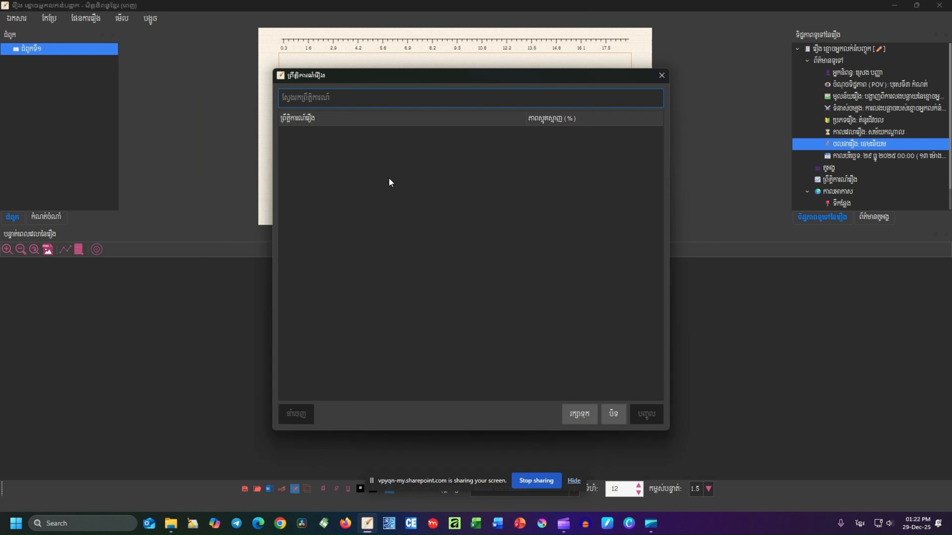
{"action": "left_click", "coordinate": [626, 418]}
{"action": "right_click", "coordinate": [202, 366]}
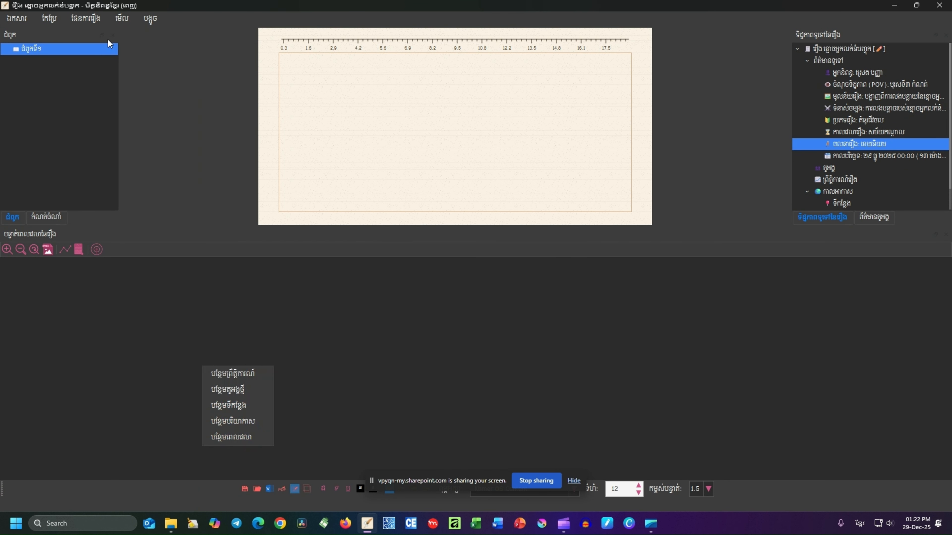
Step: Reopen the story events window, check the add-event option in its list, and close it
{"action": "left_click", "coordinate": [85, 18]}
{"action": "left_click", "coordinate": [99, 51]}
{"action": "right_click", "coordinate": [352, 171]}
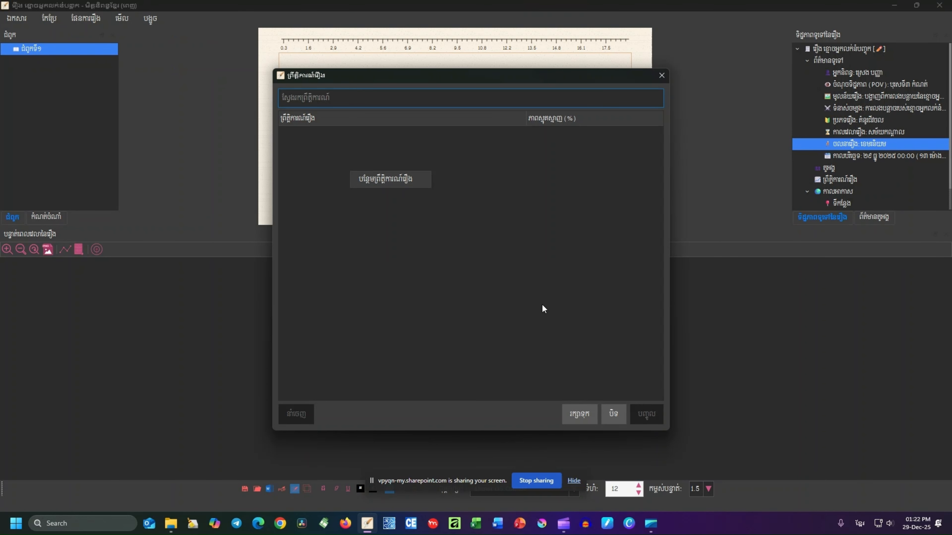
{"action": "left_click", "coordinate": [577, 413]}
{"action": "key", "text": "Escape"}
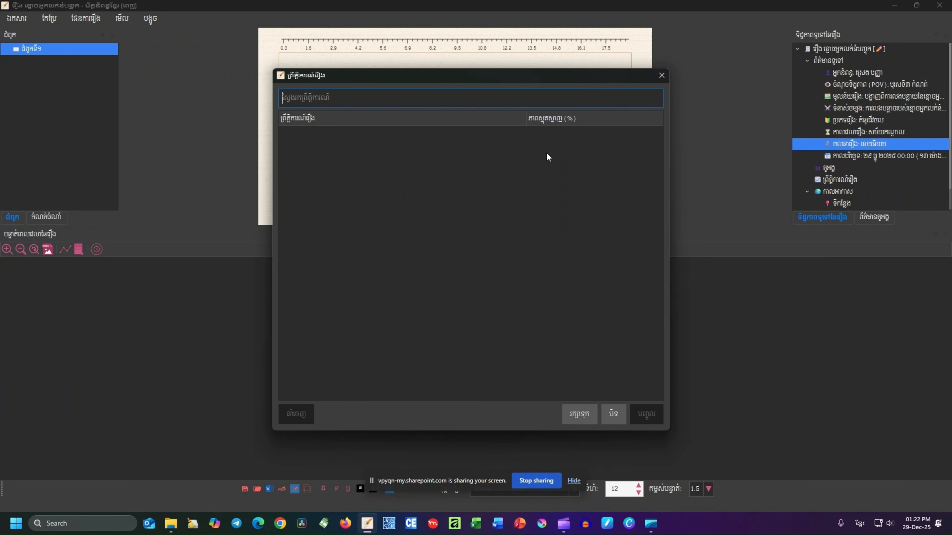
{"action": "left_click", "coordinate": [660, 77]}
Step: Open the story setting manager with its place, time and atmosphere lists, and close it
{"action": "left_click", "coordinate": [86, 18]}
{"action": "left_click", "coordinate": [99, 67]}
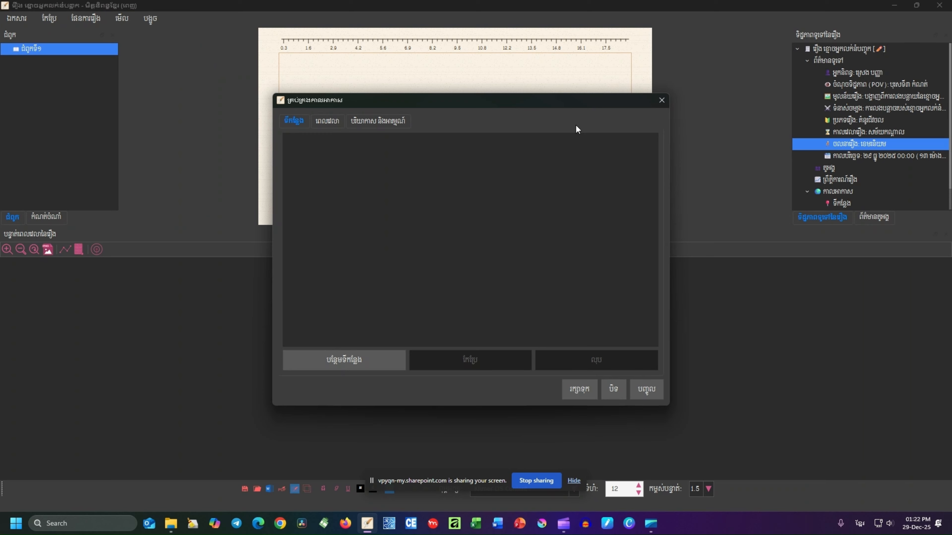
{"action": "left_click", "coordinate": [662, 100]}
{"action": "left_click", "coordinate": [121, 18]}
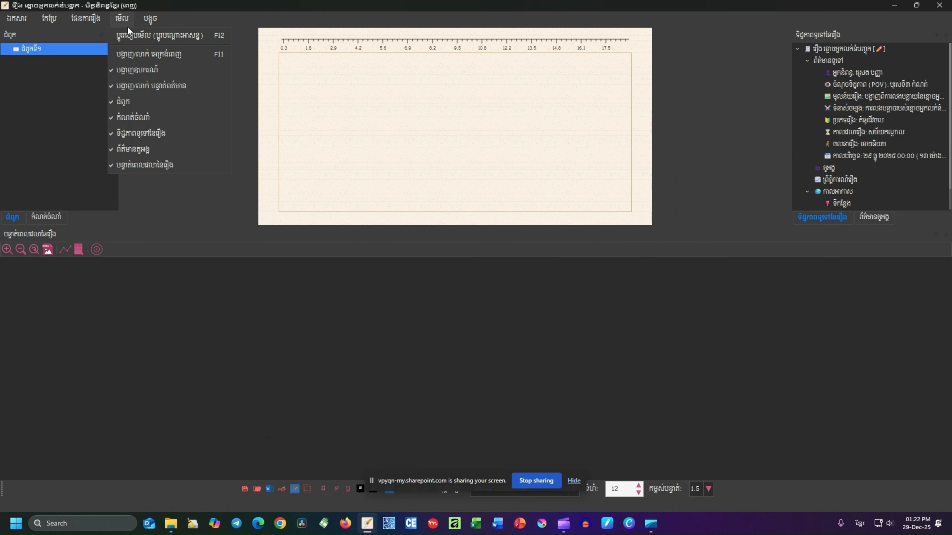
{"action": "mouse_move", "coordinate": [150, 18]}
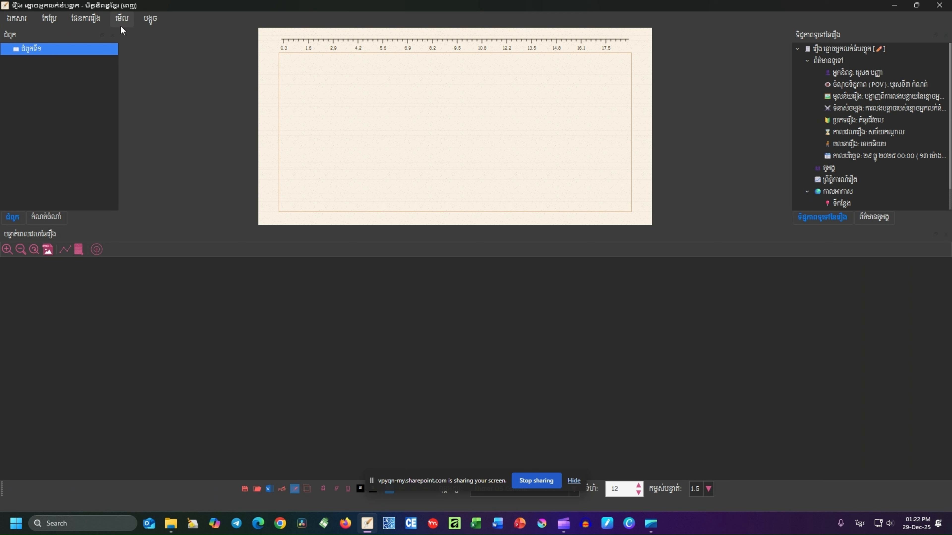
{"action": "left_click", "coordinate": [73, 54]}
{"action": "left_click", "coordinate": [45, 21]}
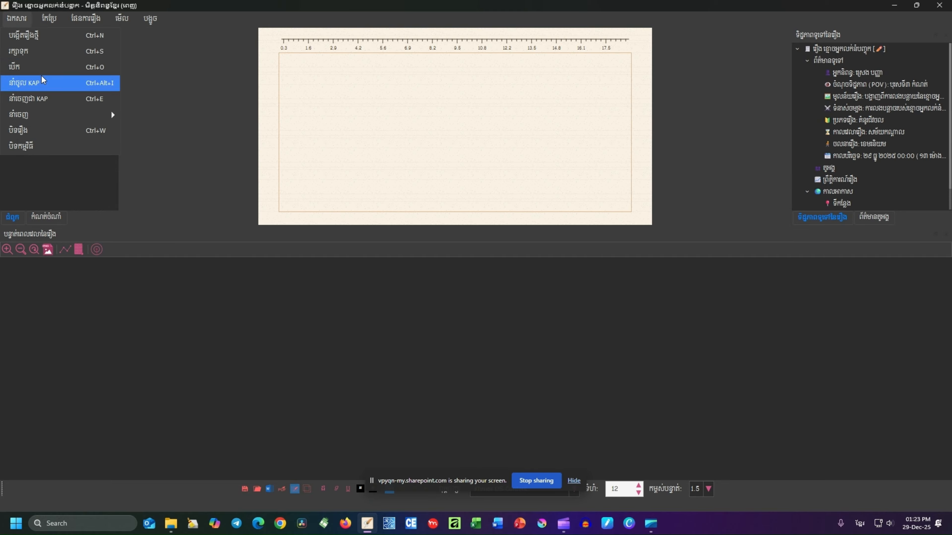
{"action": "left_click", "coordinate": [355, 114]}
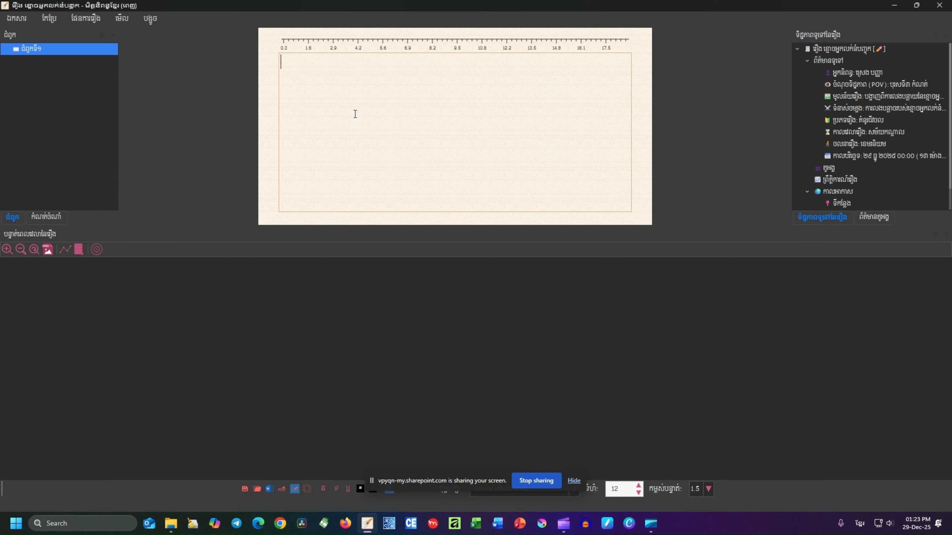
Step: Switch the full-screen display on and off twice
{"action": "left_click", "coordinate": [129, 22]}
{"action": "left_click", "coordinate": [135, 62]}
{"action": "left_click", "coordinate": [132, 9]}
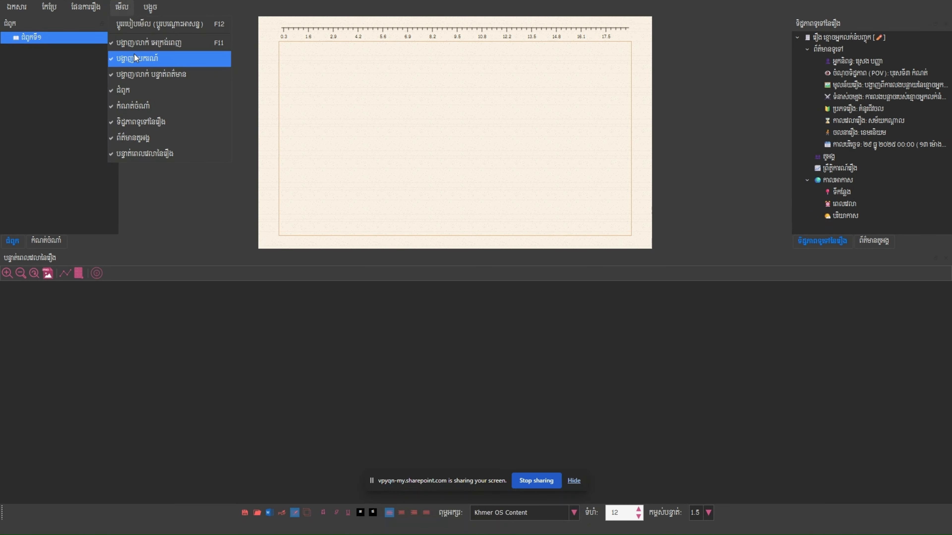
{"action": "left_click", "coordinate": [133, 43]}
{"action": "left_click", "coordinate": [121, 18]}
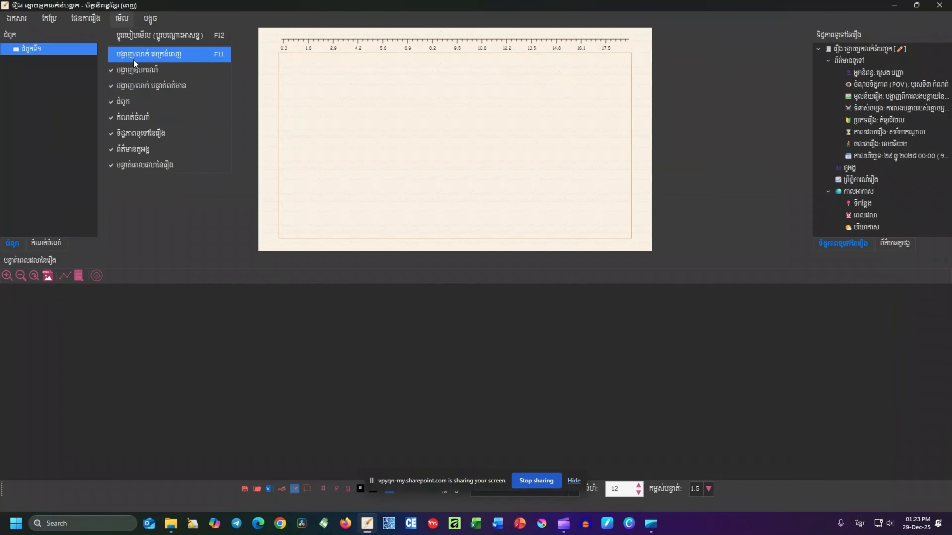
{"action": "left_click", "coordinate": [134, 59]}
{"action": "left_click", "coordinate": [122, 18]}
{"action": "left_click", "coordinate": [131, 56]}
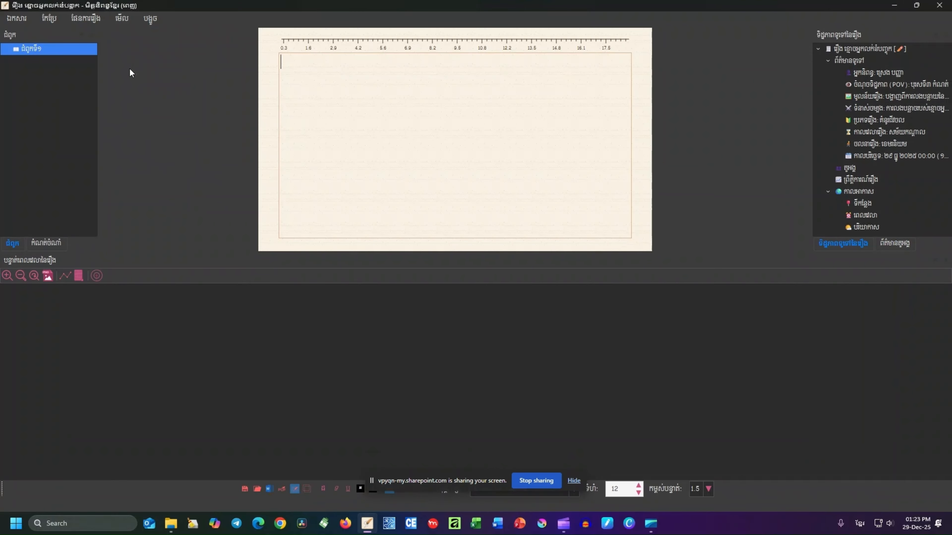
Step: Dock the formatting toolbar above the page, and close the blank Word document and the new-chapter dialog
{"action": "left_click_drag", "start_coordinate": [3, 488], "coordinate": [31, 46]}
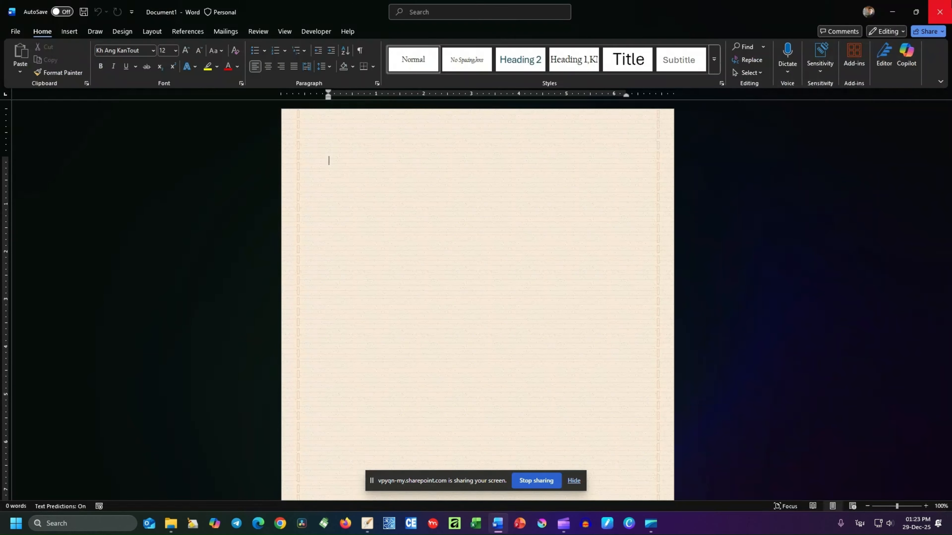
{"action": "left_click", "coordinate": [940, 12]}
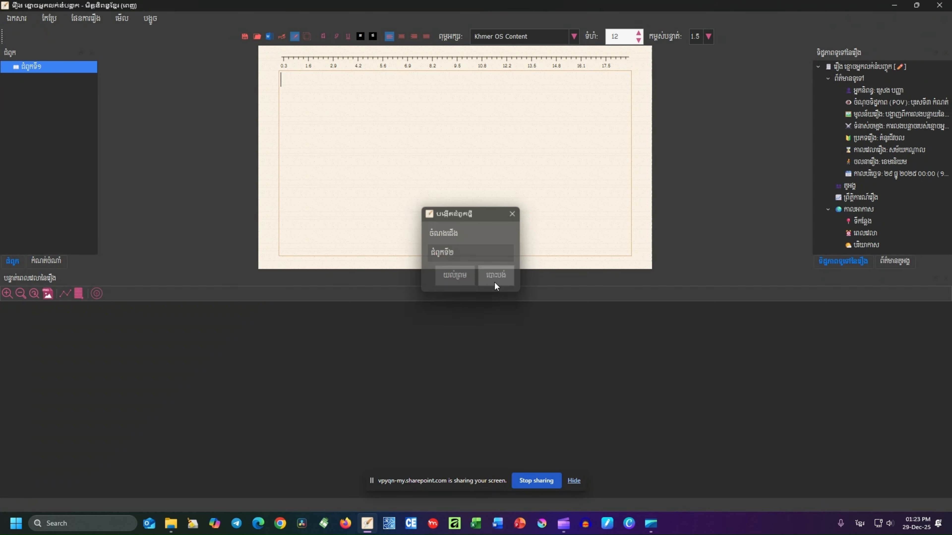
{"action": "left_click", "coordinate": [494, 280]}
Step: View the list of saved stories, close it without opening one, and save the current story
{"action": "left_click", "coordinate": [259, 38]}
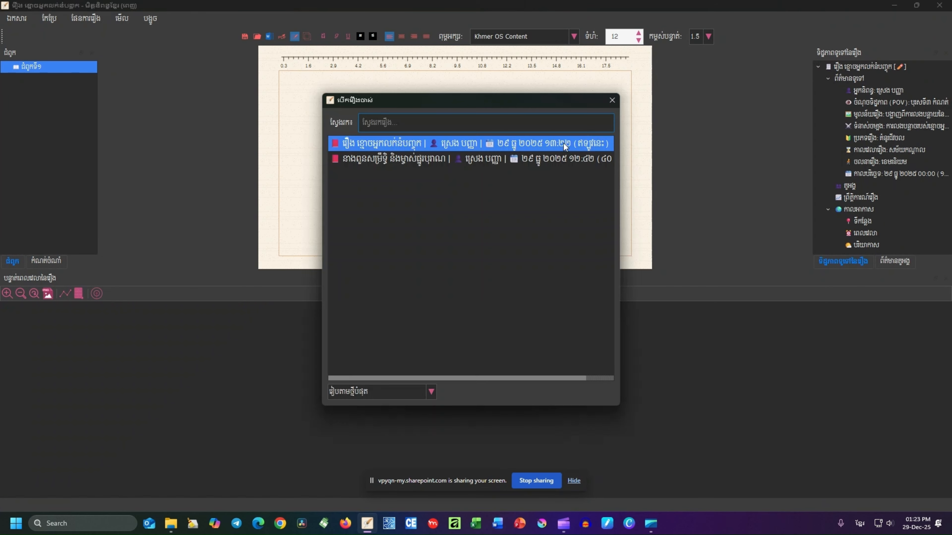
{"action": "key", "text": "Escape"}
{"action": "left_click", "coordinate": [248, 36]}
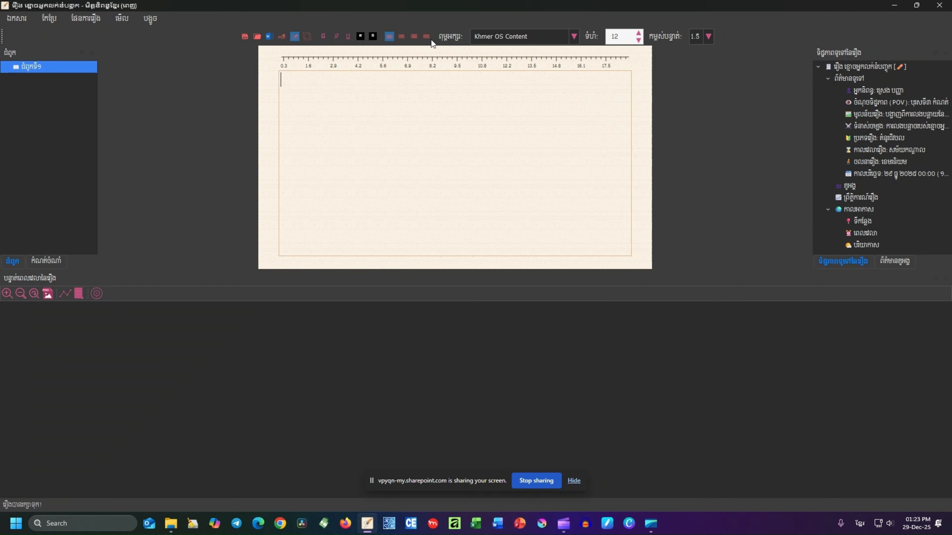
Step: View the export formats available for the story
{"action": "left_click", "coordinate": [17, 18]}
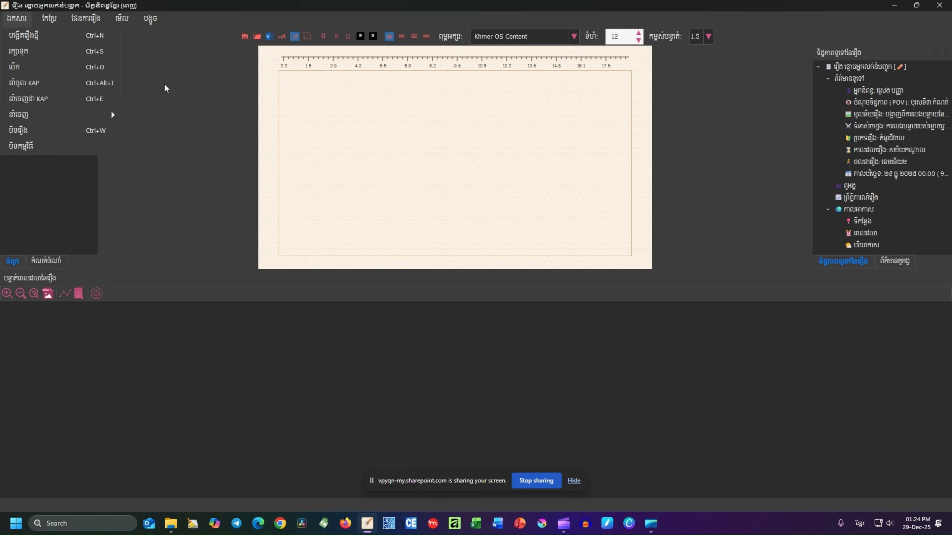
{"action": "mouse_move", "coordinate": [96, 118]}
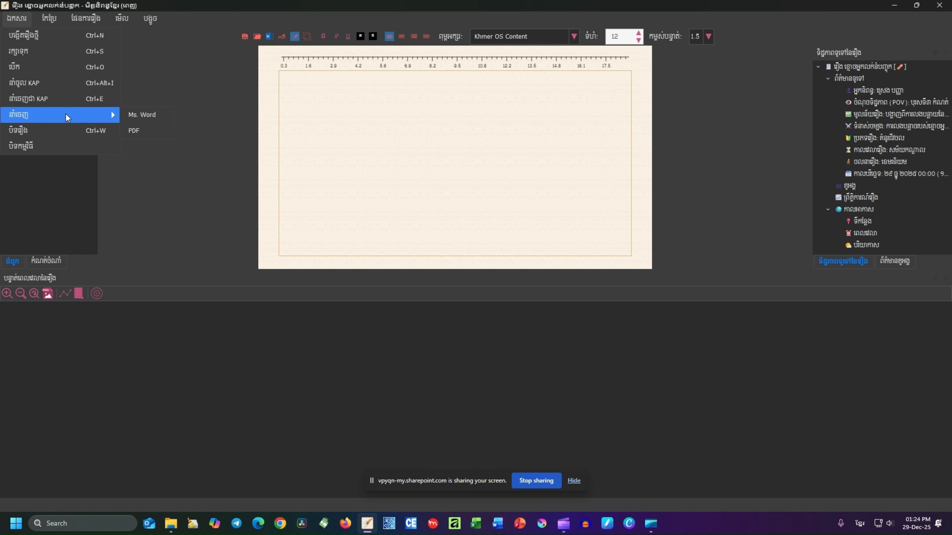
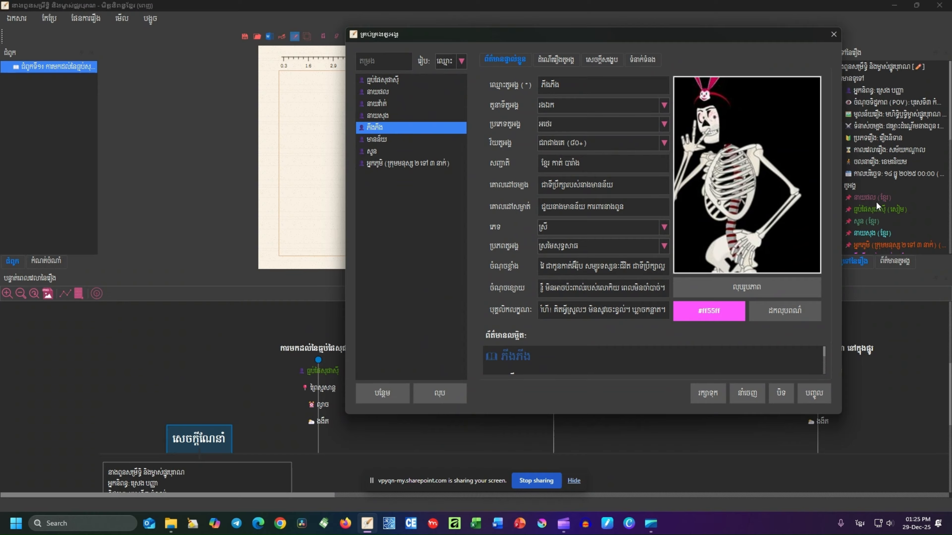
Step: Set the colour of the character មានន័យ to red (#ff0000) in the character manager
{"action": "left_click_drag", "start_coordinate": [481, 41], "coordinate": [395, 38]}
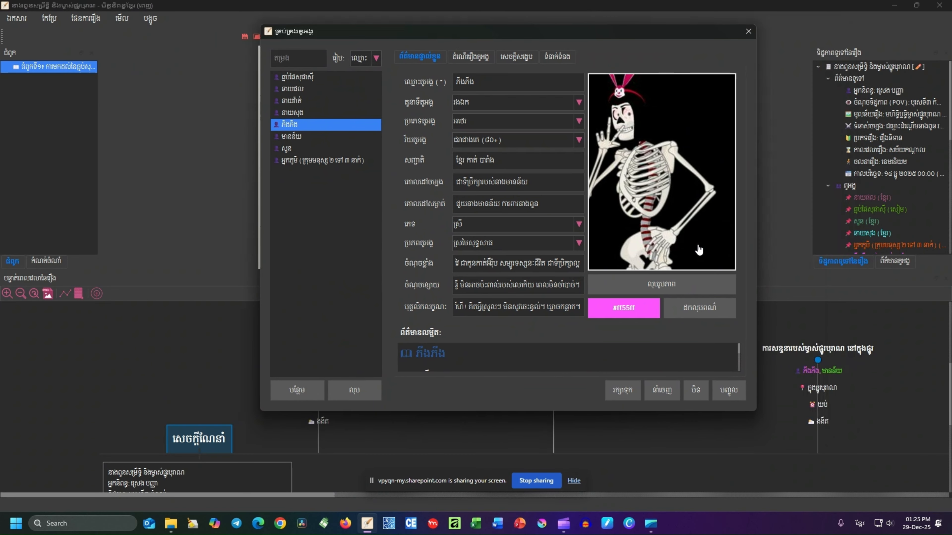
{"action": "key", "text": "Down"}
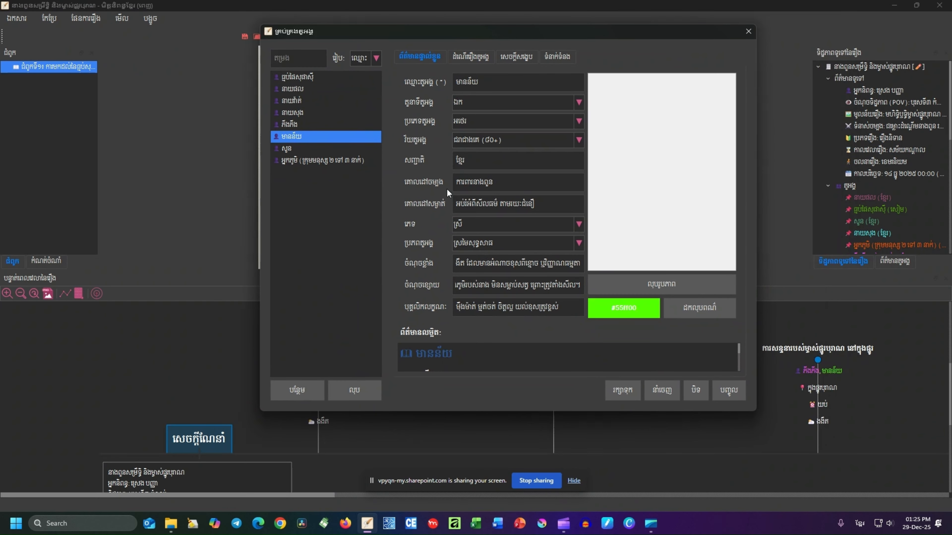
{"action": "left_click", "coordinate": [623, 307]}
{"action": "left_click", "coordinate": [406, 173]}
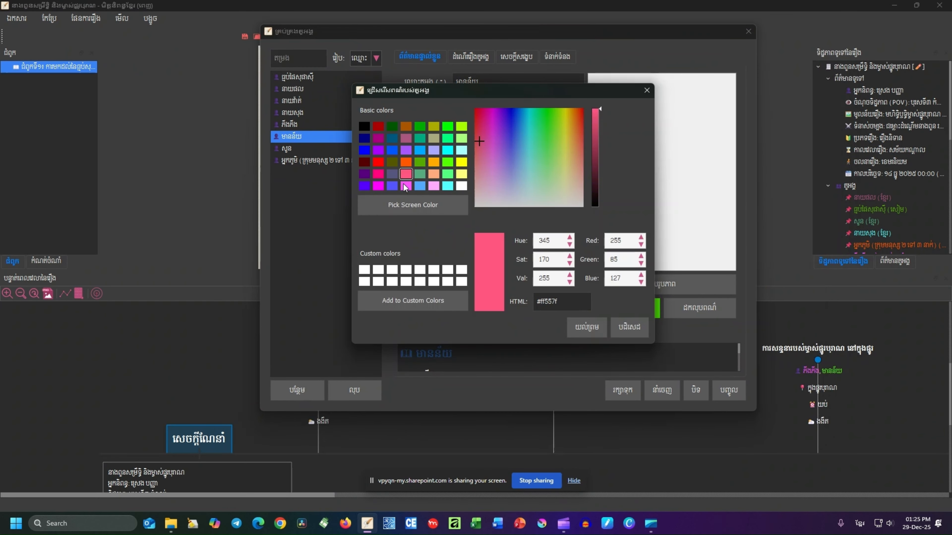
{"action": "left_click", "coordinate": [404, 184]}
{"action": "left_click", "coordinate": [380, 164]}
{"action": "left_click", "coordinate": [575, 323]}
Step: Set the colour of the character ភីងភីង to magenta (#ff00ff)
{"action": "left_click", "coordinate": [300, 125]}
{"action": "left_click", "coordinate": [623, 308]}
{"action": "left_click", "coordinate": [378, 186]}
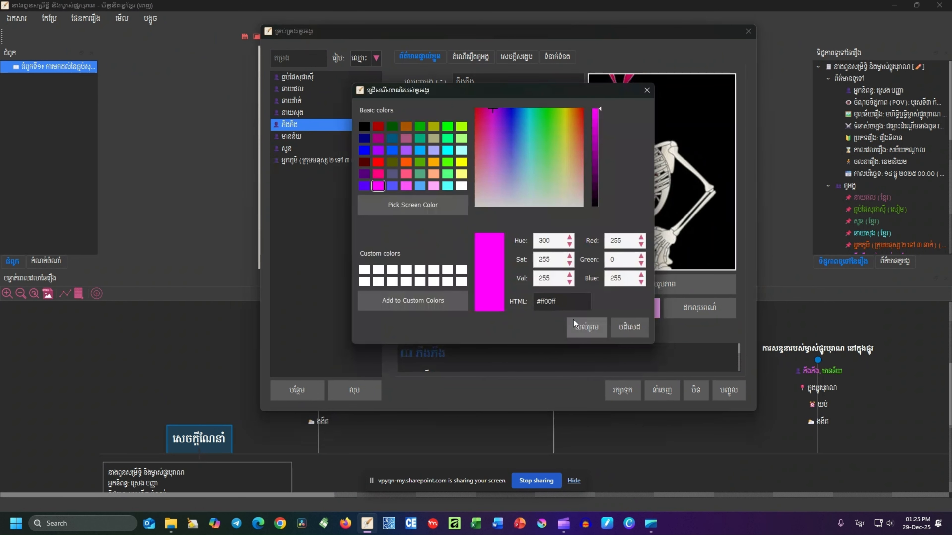
{"action": "left_click", "coordinate": [574, 325]}
Step: Look through other characters' profiles, and examine the gender, origin and story-progress sections of the villagers' group entry អ្នកភូមិ
{"action": "left_click", "coordinate": [305, 101]}
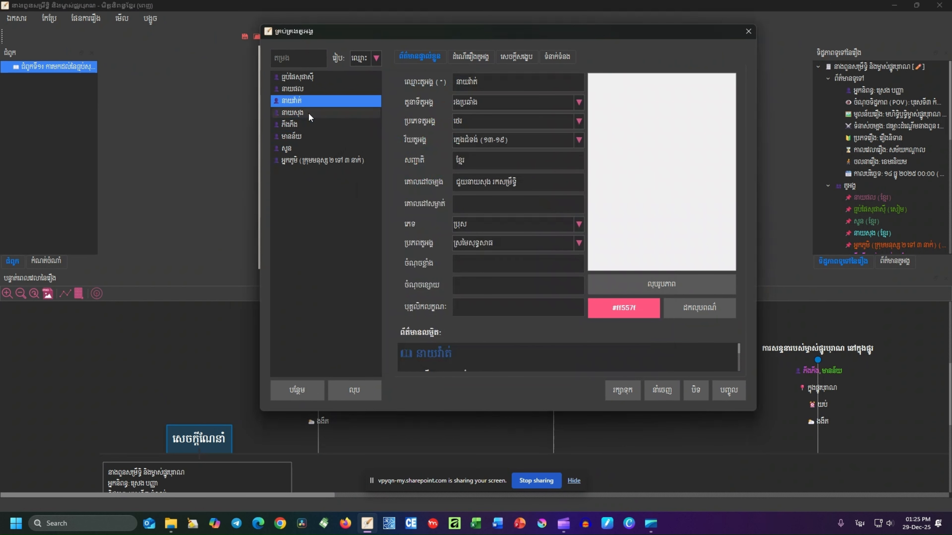
{"action": "left_click", "coordinate": [300, 136]}
{"action": "left_click", "coordinate": [323, 161]}
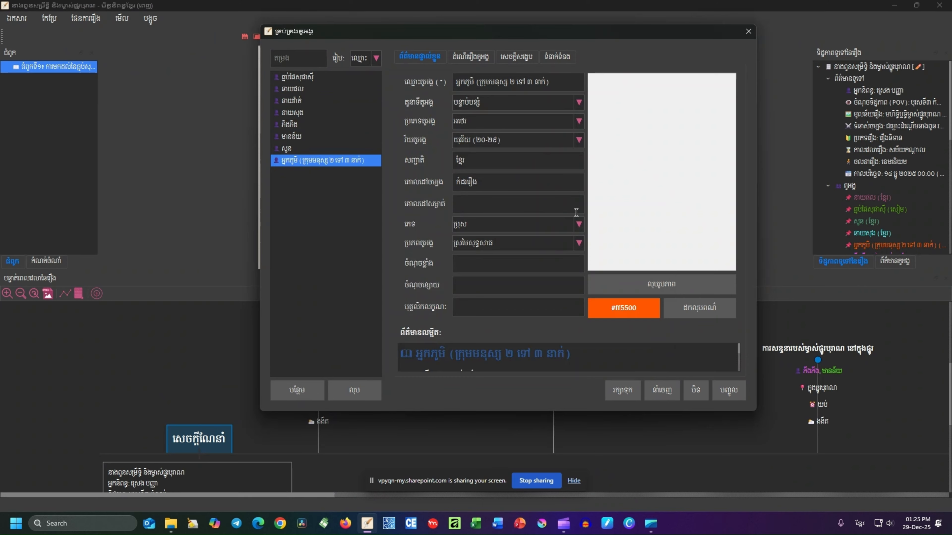
{"action": "left_click", "coordinate": [497, 236]}
{"action": "left_click", "coordinate": [494, 262]}
{"action": "left_click", "coordinate": [497, 245]}
{"action": "left_click", "coordinate": [500, 291]}
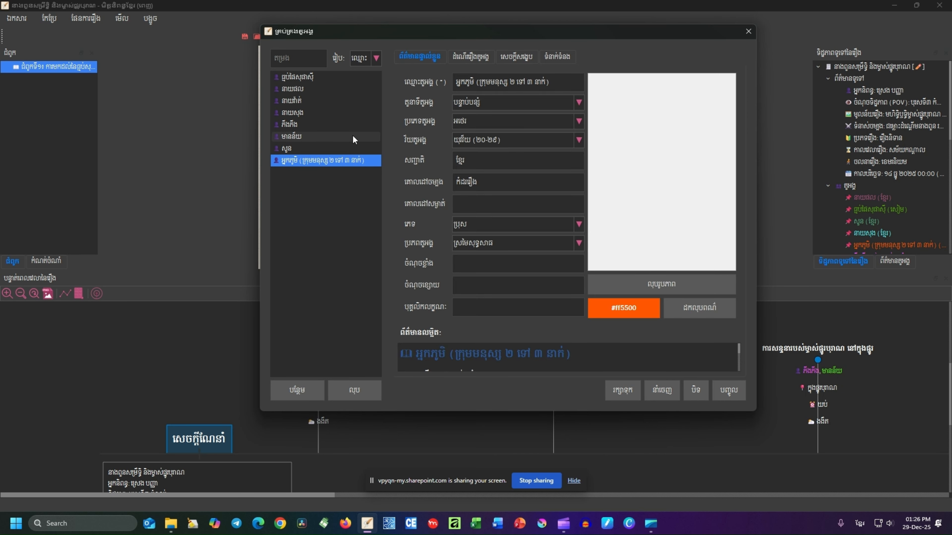
{"action": "left_click", "coordinate": [470, 57]}
{"action": "left_click", "coordinate": [431, 60]}
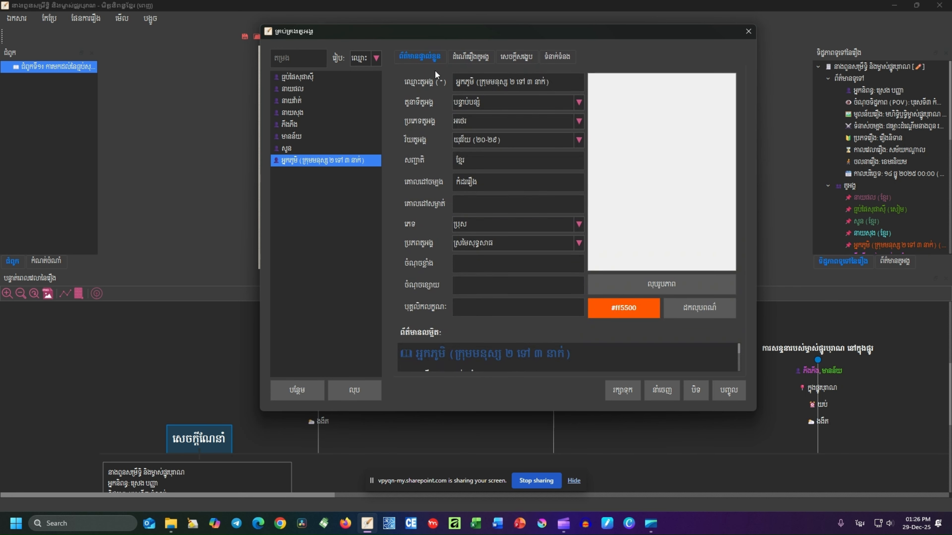
Step: Review the role options for the character ភីងភីង and set its role to រង
{"action": "left_click", "coordinate": [317, 113]}
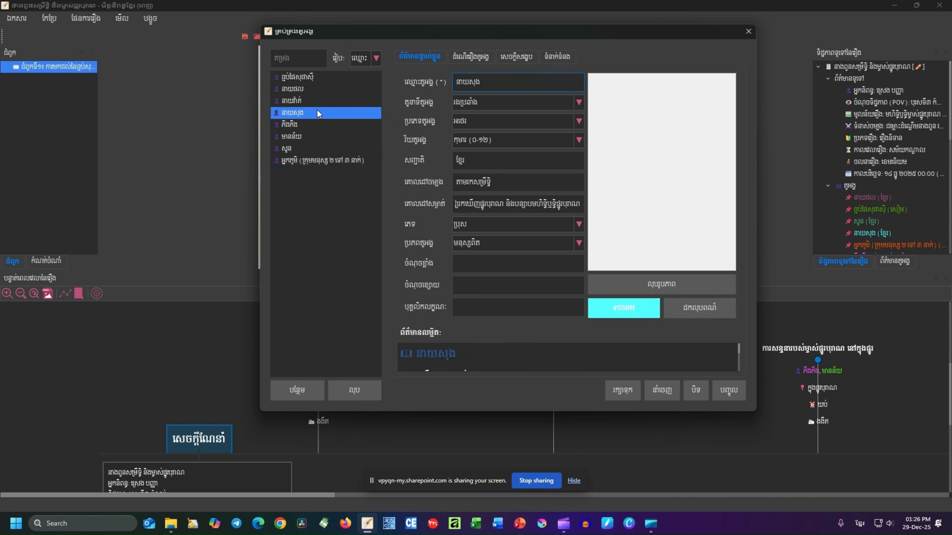
{"action": "left_click", "coordinate": [316, 124]}
{"action": "left_click", "coordinate": [564, 105]}
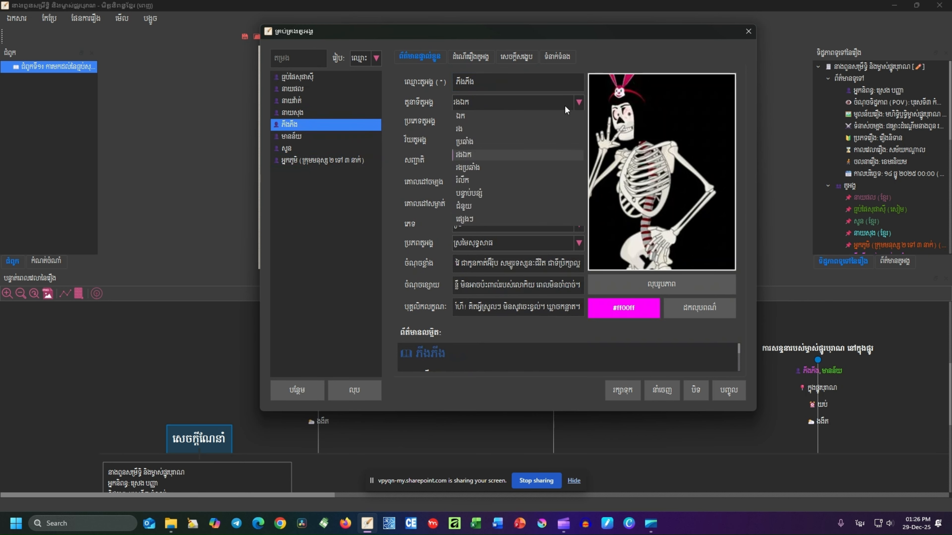
{"action": "left_click", "coordinate": [564, 105]}
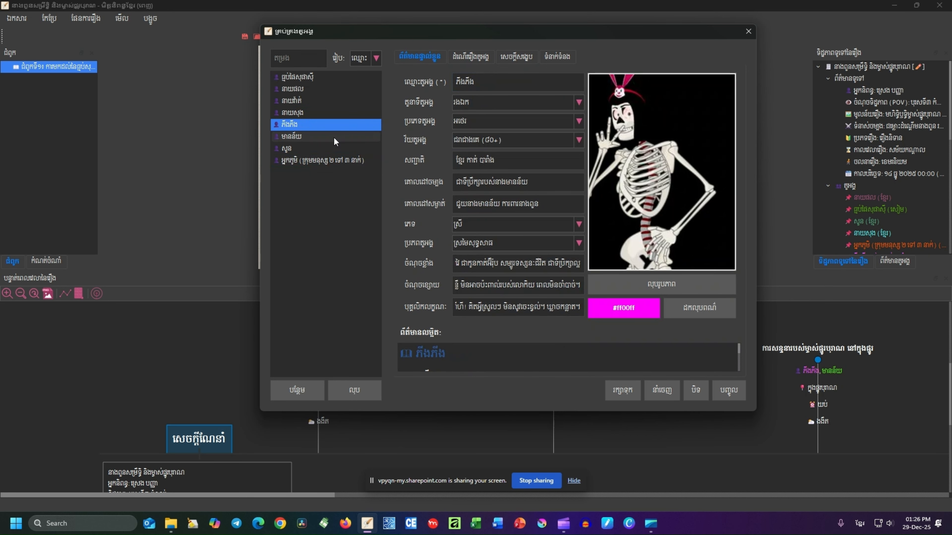
{"action": "left_click", "coordinate": [370, 132]}
{"action": "left_click", "coordinate": [360, 122]}
{"action": "left_click", "coordinate": [487, 101]}
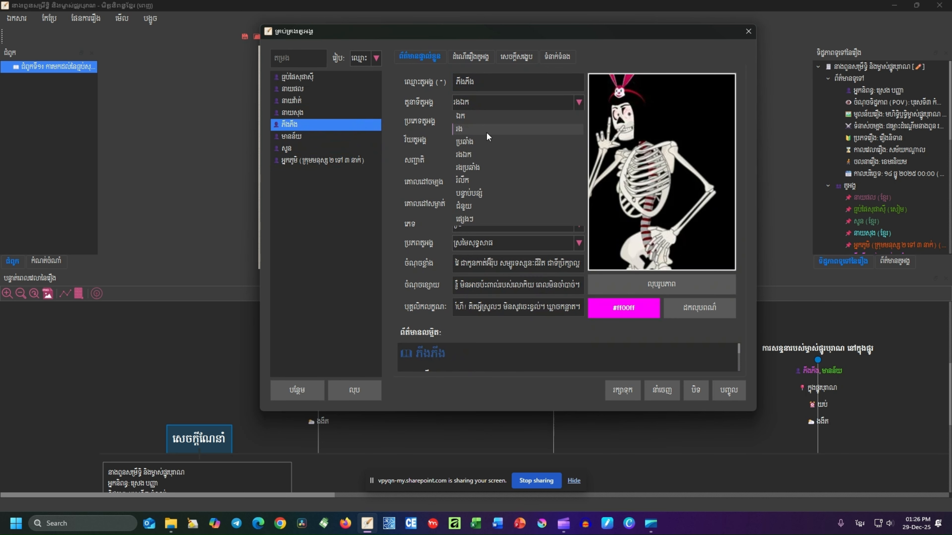
{"action": "left_click", "coordinate": [487, 132]}
Step: Examine the main goal, hidden goal and detailed information in the personal profile of the character មានន័យ
{"action": "left_click", "coordinate": [336, 136]}
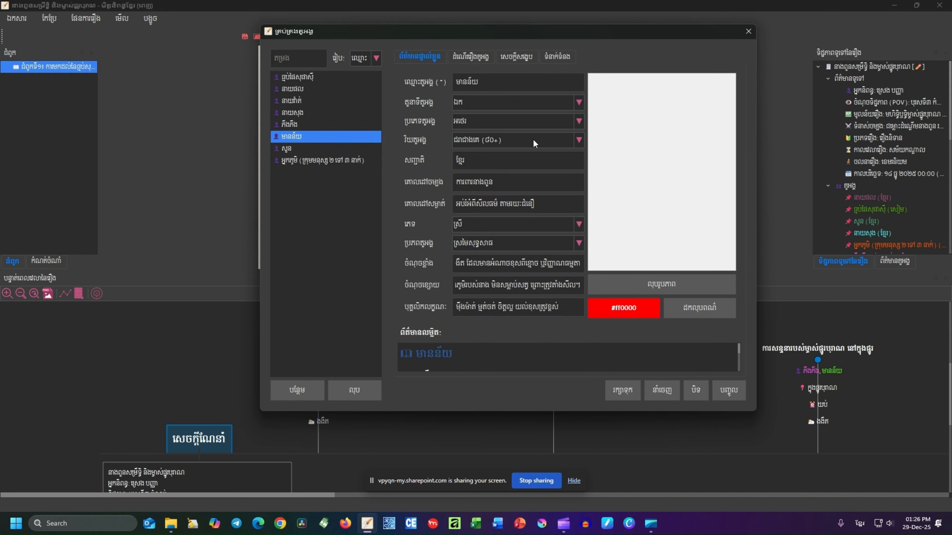
{"action": "left_click", "coordinate": [514, 185]}
{"action": "double_click", "coordinate": [495, 185]}
{"action": "left_click", "coordinate": [519, 183]}
{"action": "double_click", "coordinate": [513, 186]}
{"action": "left_click", "coordinate": [512, 187]}
{"action": "left_click", "coordinate": [489, 204]}
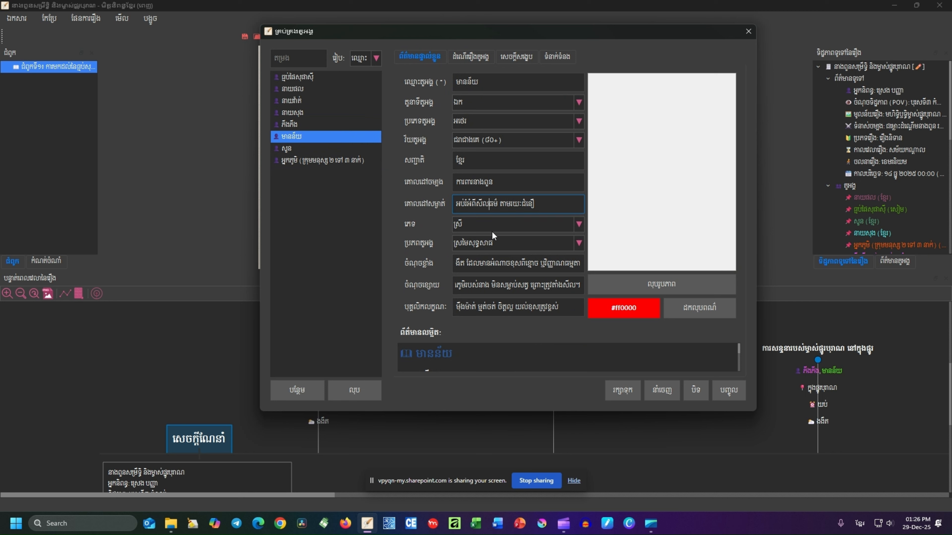
{"action": "scroll", "coordinate": [489, 367], "scroll_direction": "down", "scroll_amount": 2}
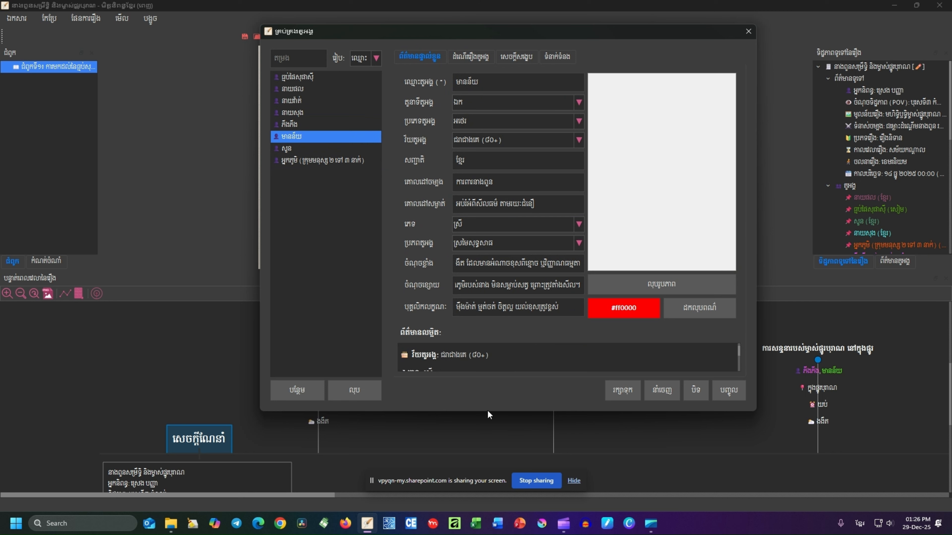
{"action": "scroll", "coordinate": [477, 425], "scroll_direction": "down", "scroll_amount": 5}
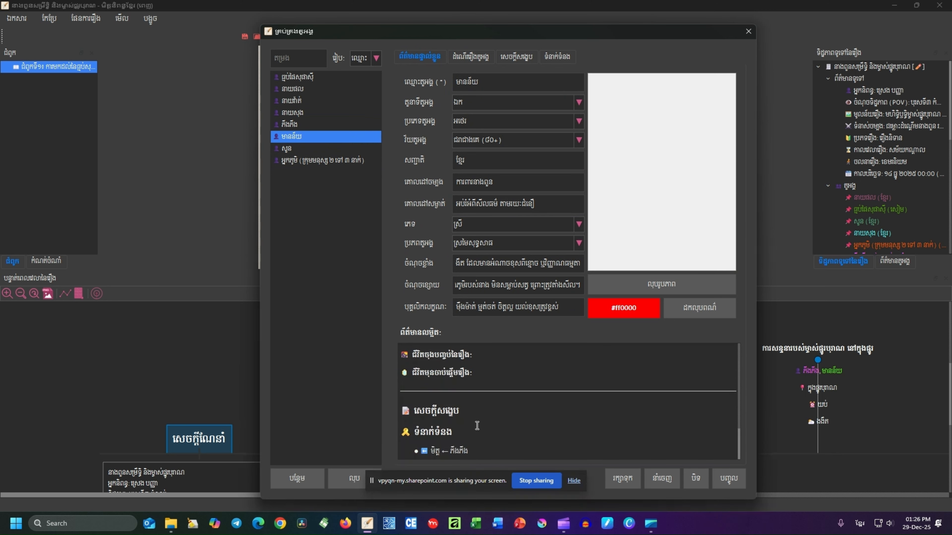
Step: View the life-stage fields in the story progress of មានន័យ and the character's summary page
{"action": "left_click", "coordinate": [461, 58]}
{"action": "left_click", "coordinate": [503, 207]}
{"action": "left_click", "coordinate": [525, 390]}
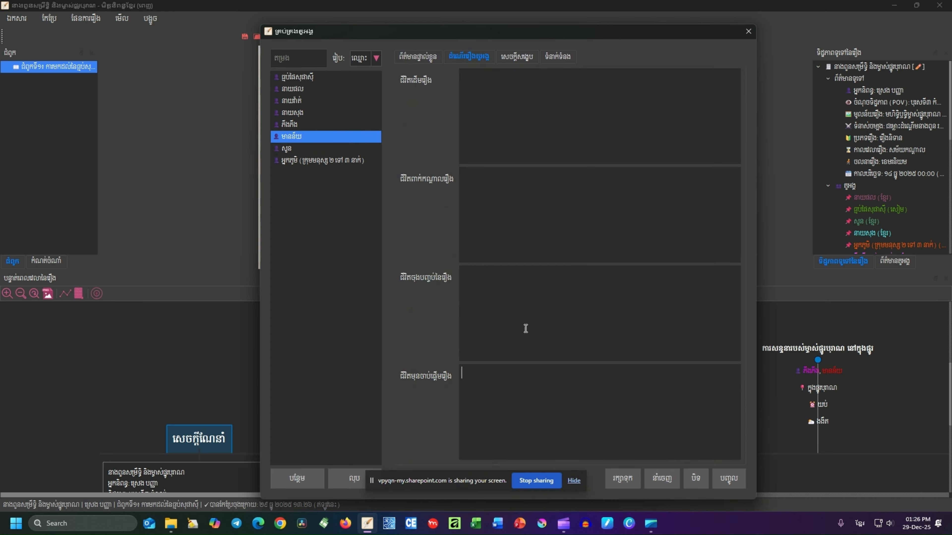
{"action": "left_click", "coordinate": [570, 242]}
{"action": "left_click", "coordinate": [511, 60]}
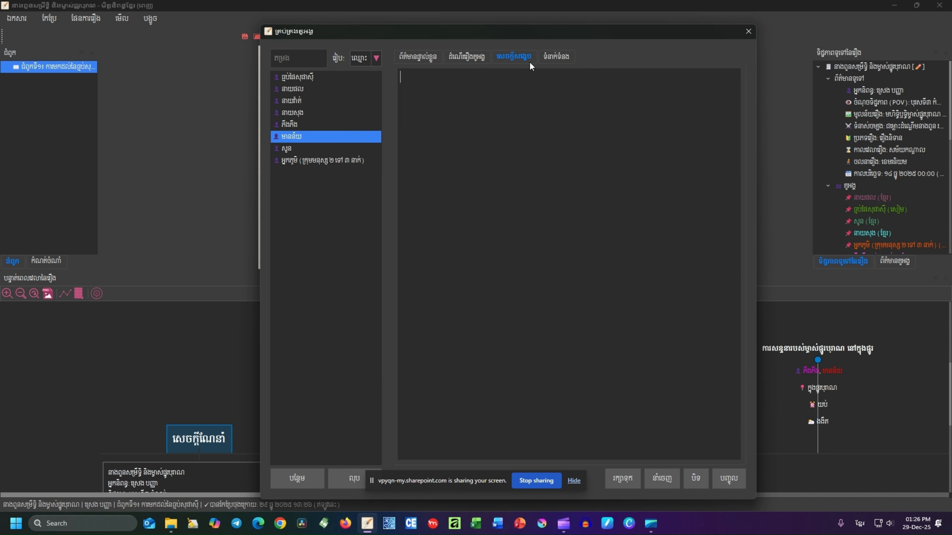
Step: View the relationships of មានន័យ, open the form for adding a relationship, and cancel it
{"action": "left_click", "coordinate": [565, 61]}
{"action": "right_click", "coordinate": [449, 101]}
{"action": "left_click", "coordinate": [466, 113]}
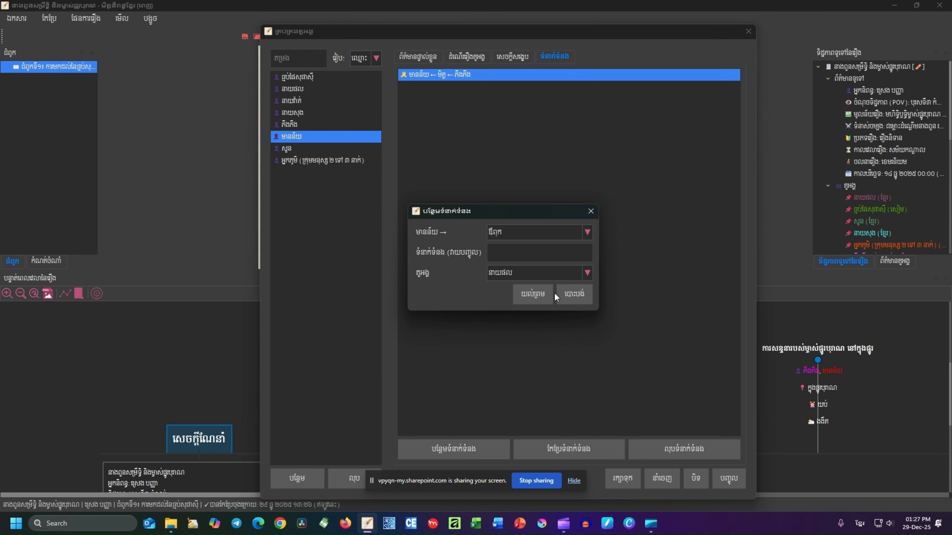
{"action": "left_click", "coordinate": [567, 294]}
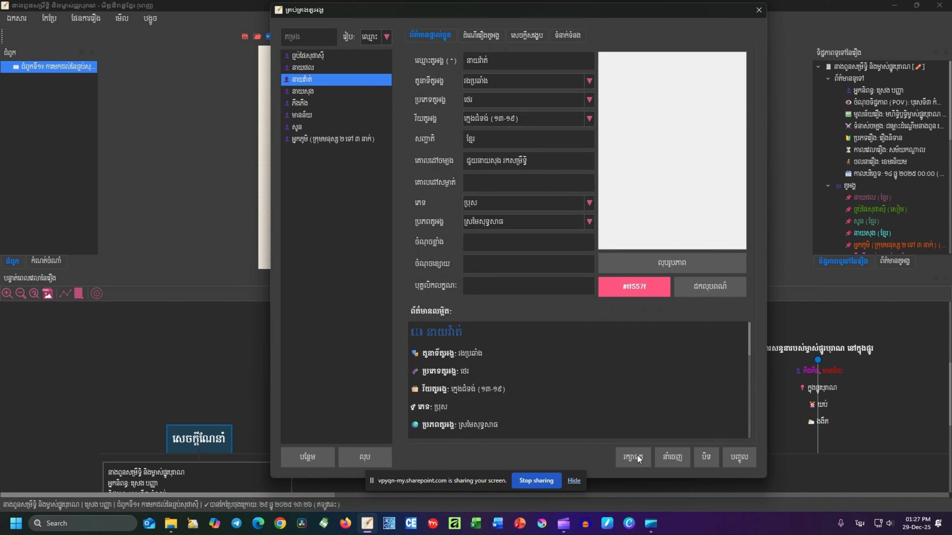
Step: Check the detailed information of the character នាយវ៉ាត់ and save the character data
{"action": "left_click_drag", "start_coordinate": [411, 331], "coordinate": [510, 390]}
{"action": "left_click", "coordinate": [495, 375]}
{"action": "left_click", "coordinate": [637, 463]}
Step: Open the story event ការមកដល់នៃធ្មប់ផៃសុផាស៊ី for editing and check its description, plot stage and attached elements
{"action": "left_click", "coordinate": [85, 18]}
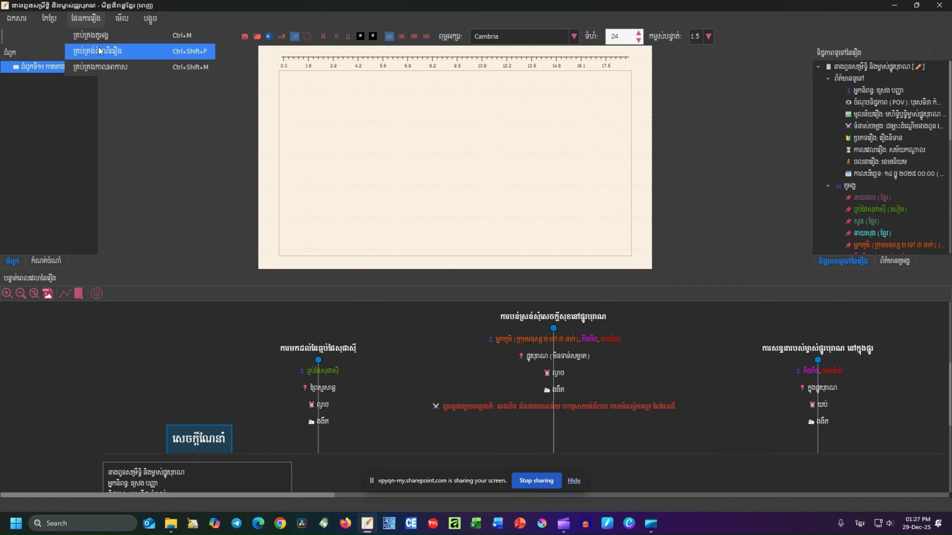
{"action": "left_click", "coordinate": [98, 50]}
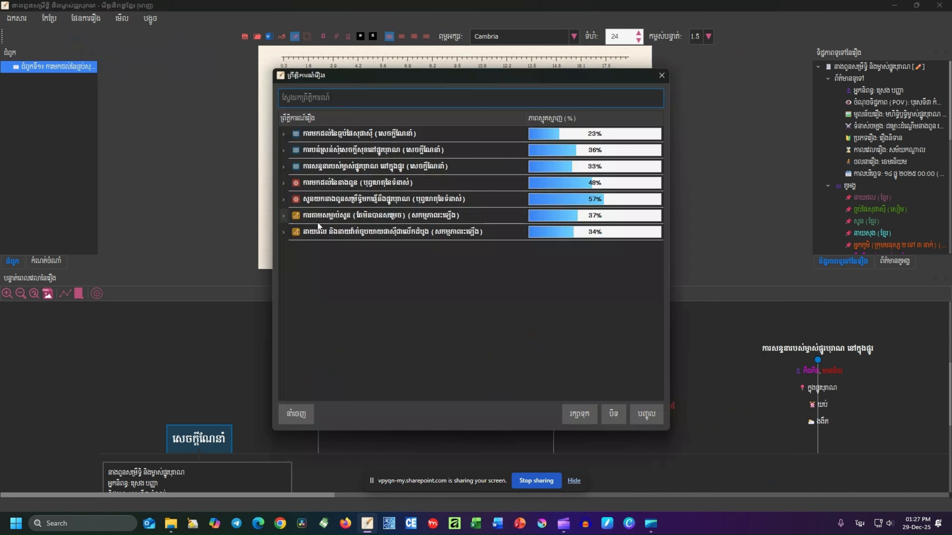
{"action": "double_click", "coordinate": [313, 137]}
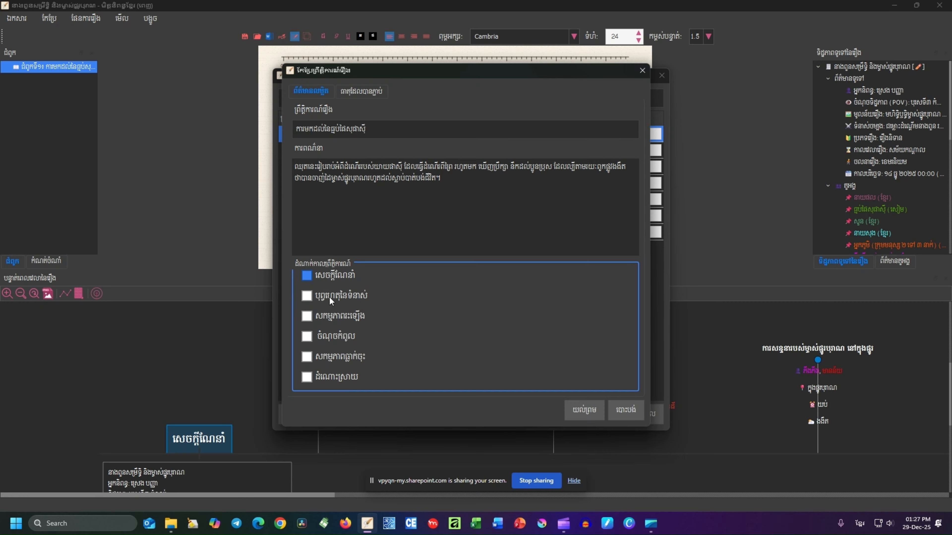
{"action": "triple_click", "coordinate": [414, 185]}
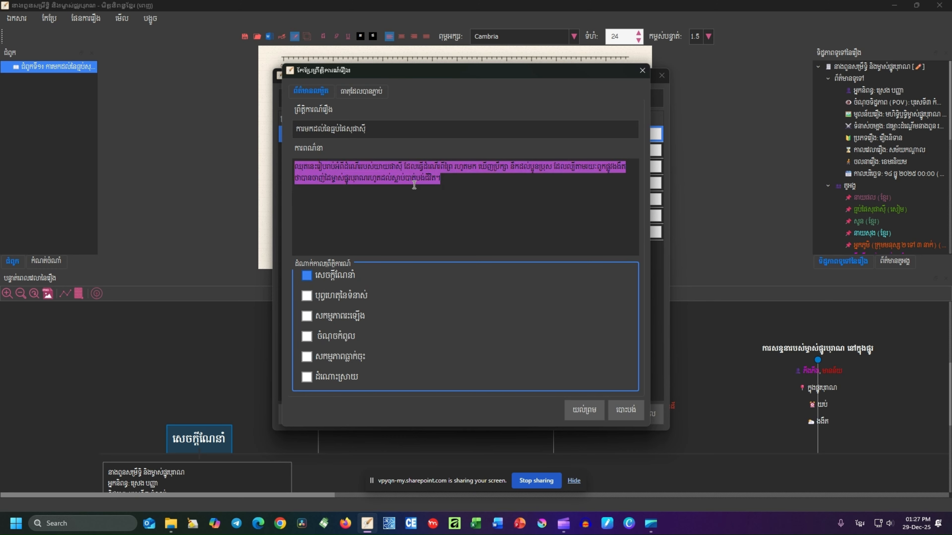
{"action": "left_click", "coordinate": [362, 92]}
{"action": "left_click", "coordinate": [397, 114]}
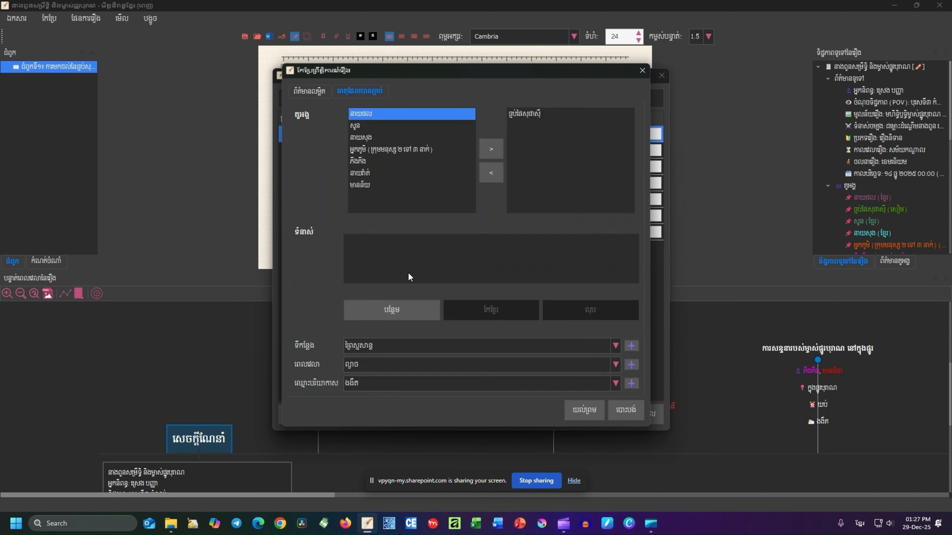
Step: View the event's forms for adding a character-versus-society and a character-versus-self conflict, cancelling each one
{"action": "left_click", "coordinate": [399, 311]}
{"action": "left_click", "coordinate": [409, 334]}
{"action": "left_click", "coordinate": [532, 265]}
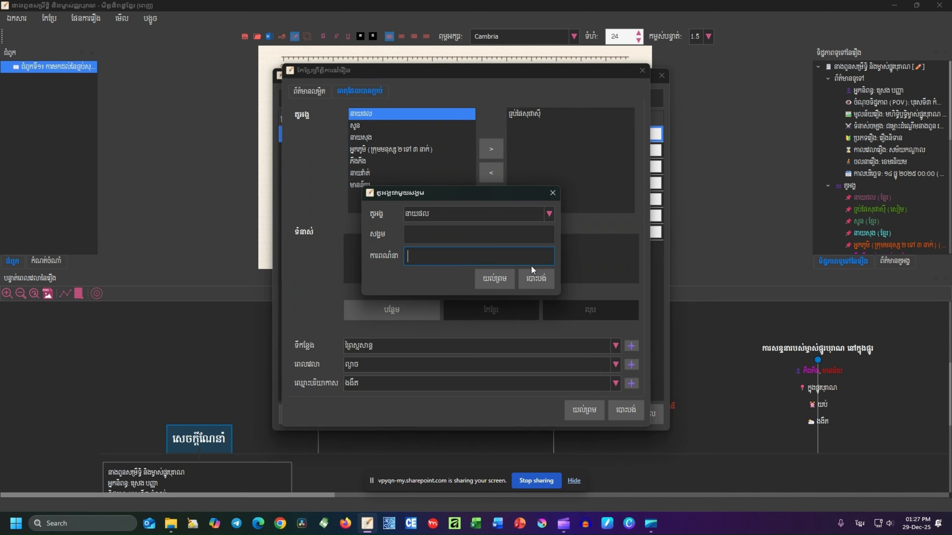
{"action": "left_click", "coordinate": [536, 278]}
{"action": "left_click", "coordinate": [410, 315]}
{"action": "left_click", "coordinate": [411, 330]}
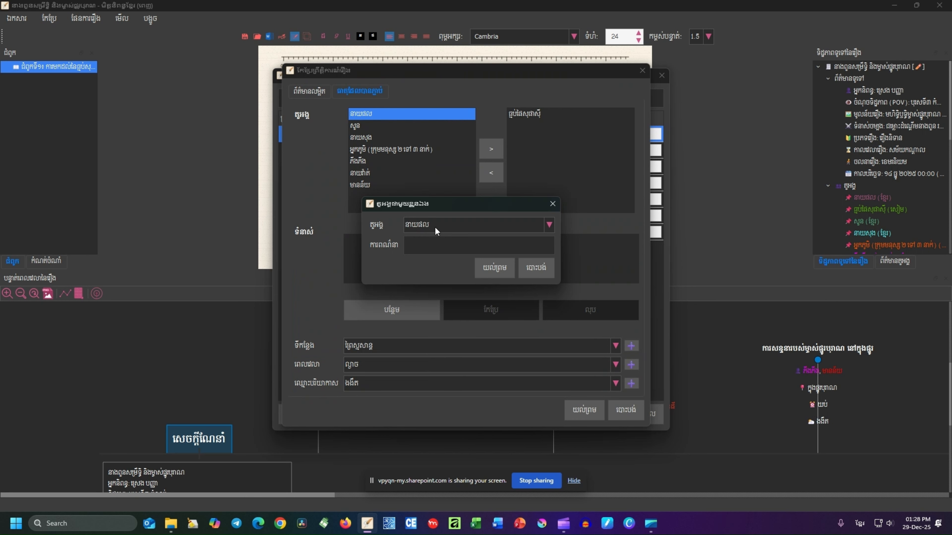
{"action": "left_click", "coordinate": [434, 226]}
{"action": "left_click", "coordinate": [497, 249]}
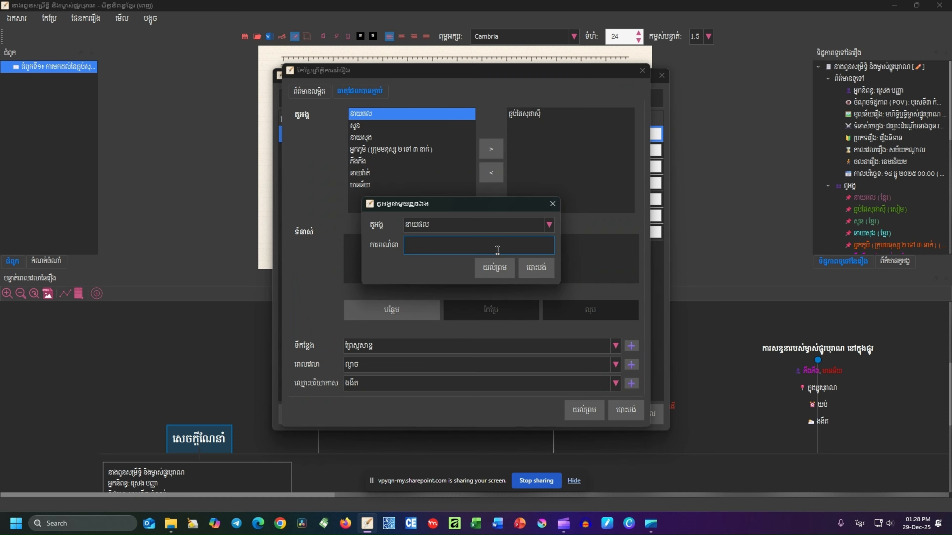
{"action": "left_click", "coordinate": [543, 270]}
Step: View the event's location choices and the option for adding a location, and cancel the event editing
{"action": "left_click", "coordinate": [440, 349]}
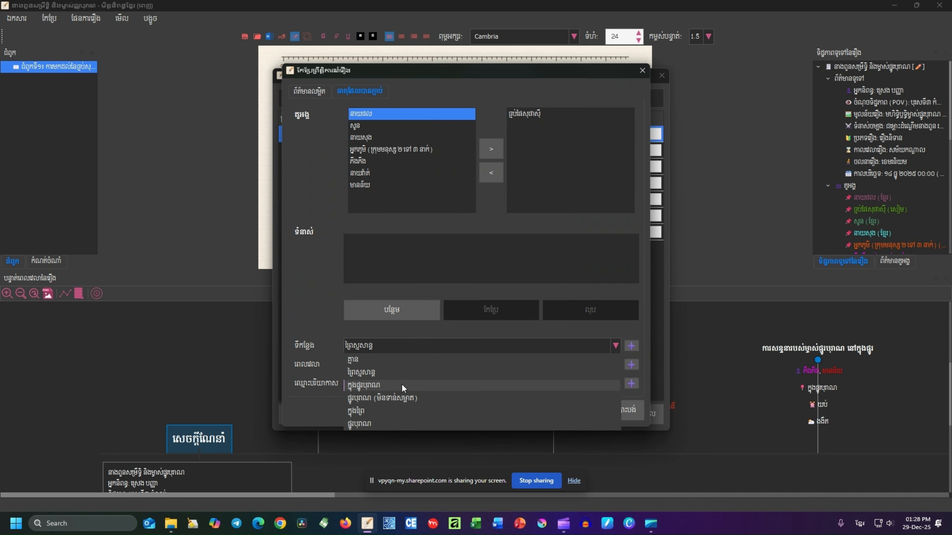
{"action": "left_click", "coordinate": [315, 323]}
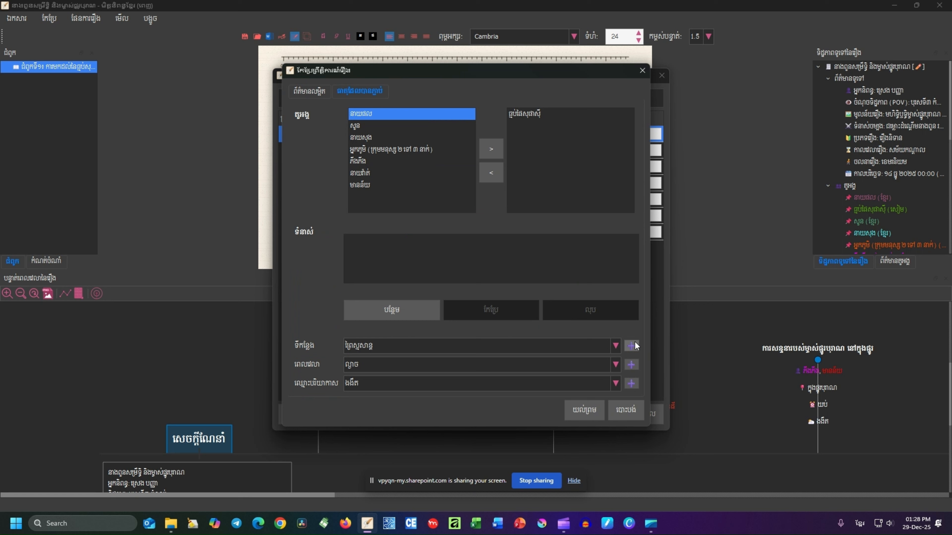
{"action": "left_click", "coordinate": [589, 345]}
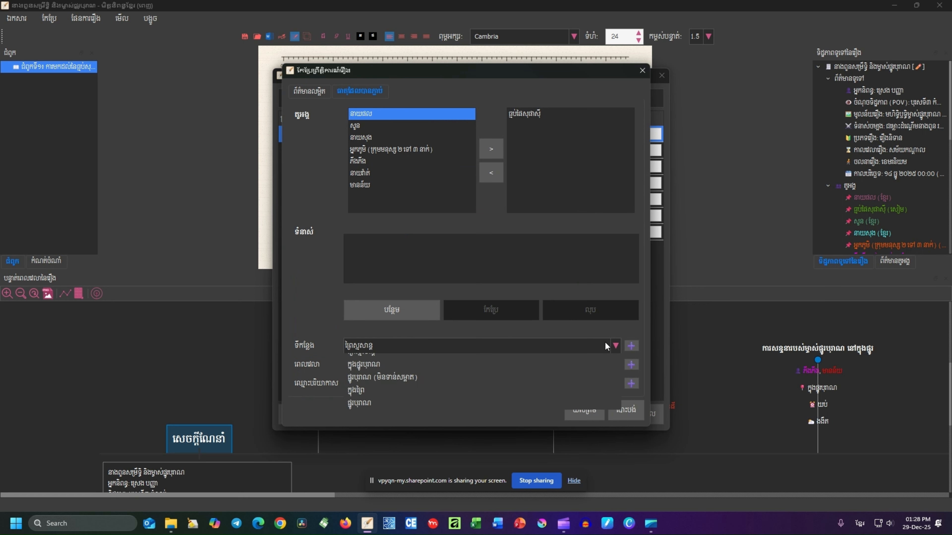
{"action": "left_click", "coordinate": [589, 333]}
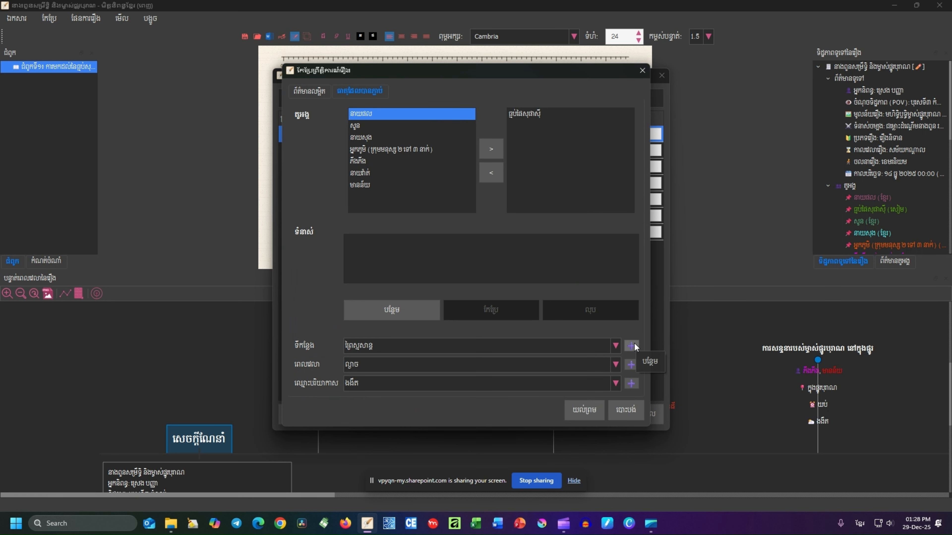
{"action": "left_click", "coordinate": [632, 345]}
{"action": "key", "text": "Escape"}
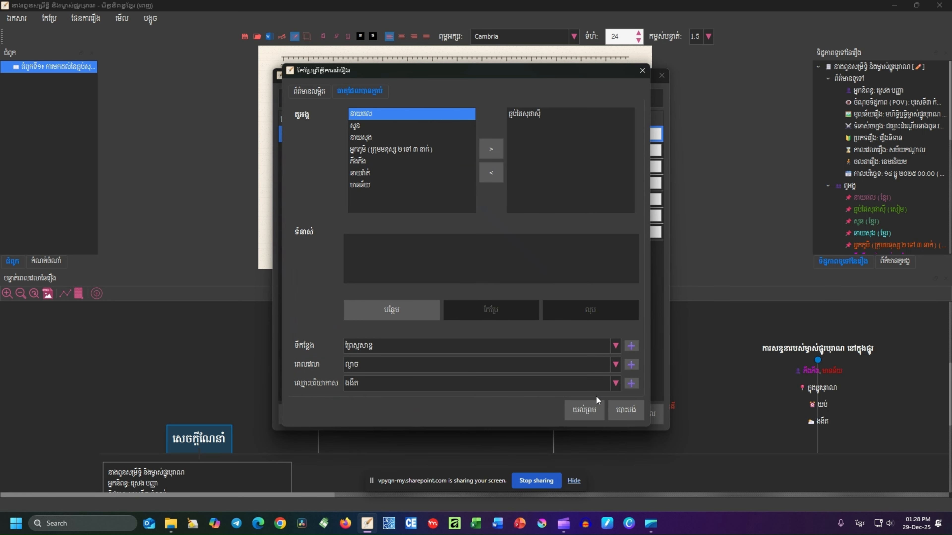
{"action": "left_click", "coordinate": [625, 410]}
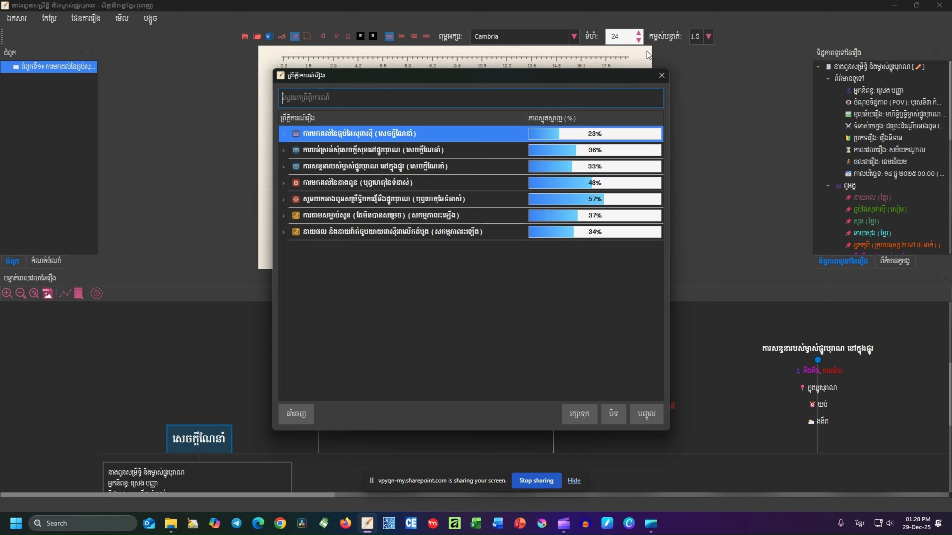
Step: Leave the event manager, review the places, times and atmospheres in the setting manager, and close it
{"action": "left_click", "coordinate": [661, 75]}
{"action": "left_click", "coordinate": [93, 18]}
{"action": "left_click", "coordinate": [93, 70]}
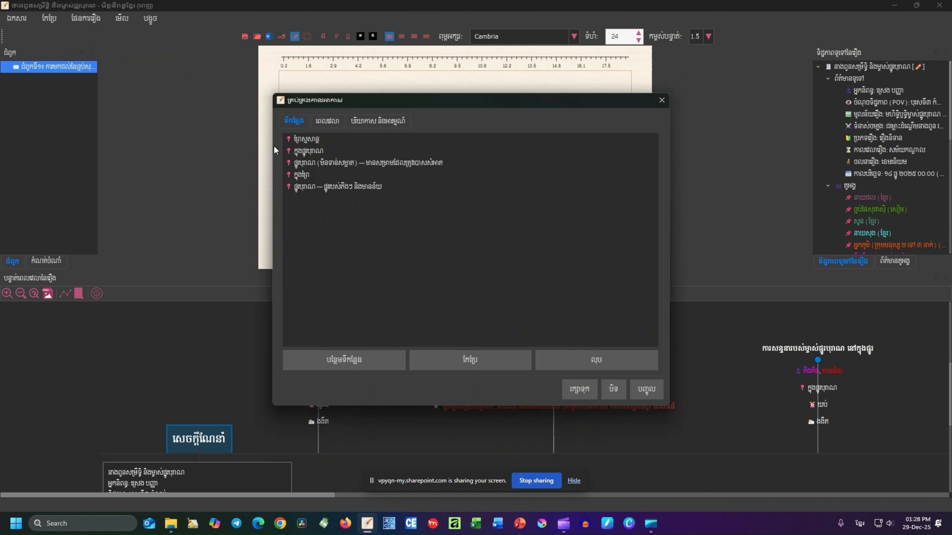
{"action": "left_click", "coordinate": [312, 164]}
{"action": "left_click", "coordinate": [318, 186]}
{"action": "left_click", "coordinate": [324, 122]}
{"action": "left_click", "coordinate": [291, 123]}
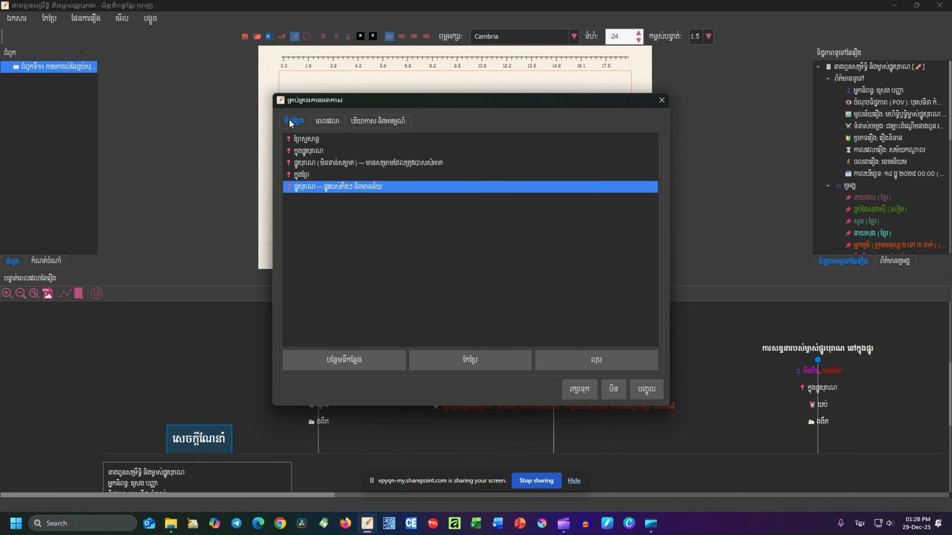
{"action": "left_click", "coordinate": [378, 121]}
{"action": "left_click", "coordinate": [662, 99]}
Step: Open the location of the first timeline event for editing and cancel it
{"action": "right_click", "coordinate": [327, 392]}
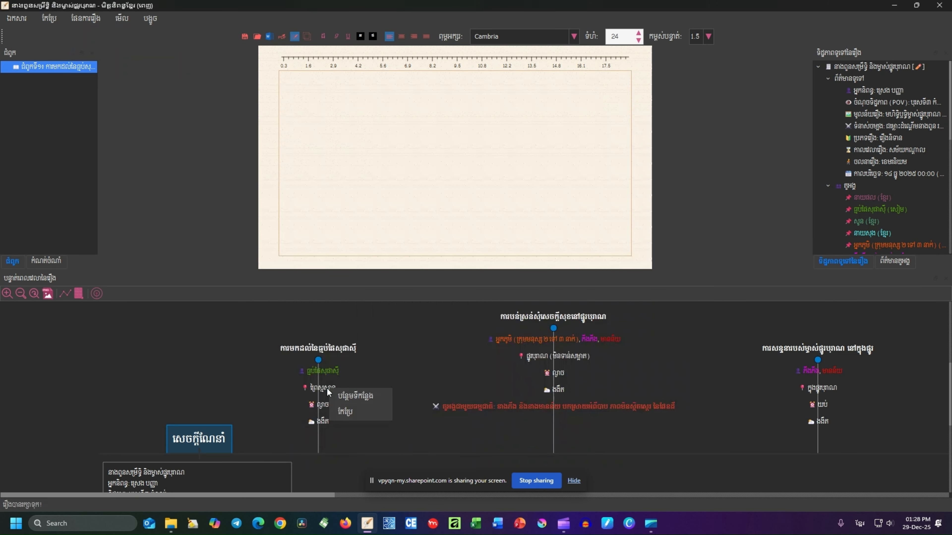
{"action": "left_click", "coordinate": [345, 411]}
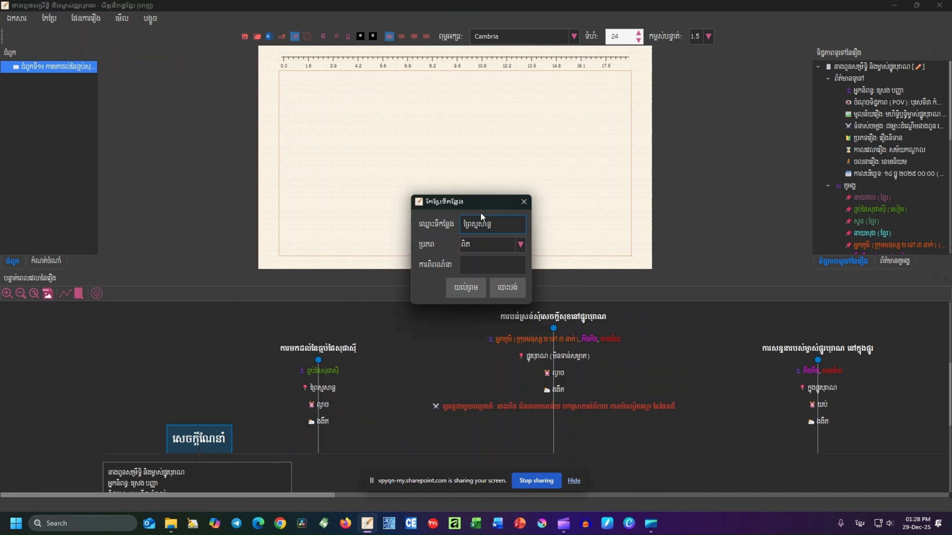
{"action": "key", "text": "Escape"}
Step: Reopen the story event manager, expand ការមកដល់នៃធ្មប់ផៃសុផាស៊ី to view its character, place, time and atmosphere, and close the manager
{"action": "left_click", "coordinate": [86, 18]}
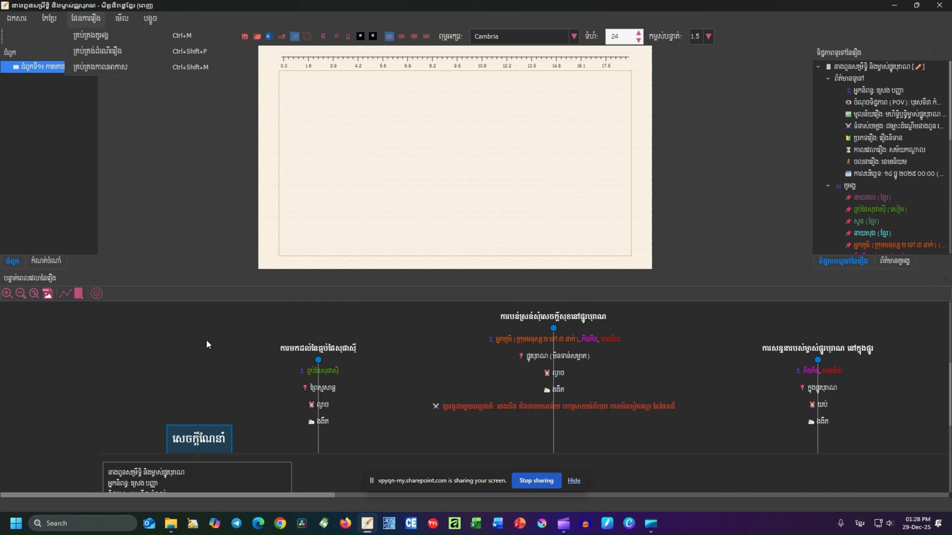
{"action": "left_click", "coordinate": [124, 52]}
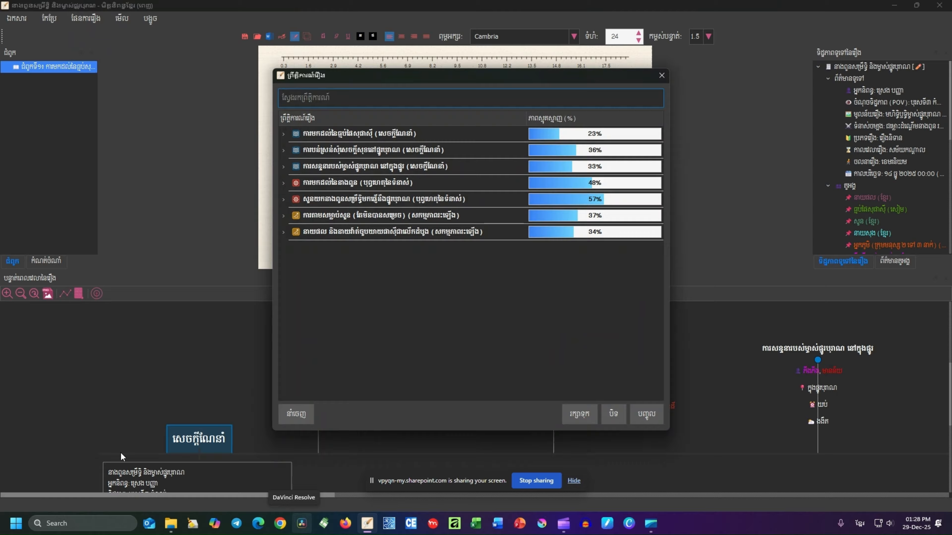
{"action": "left_click", "coordinate": [284, 134]}
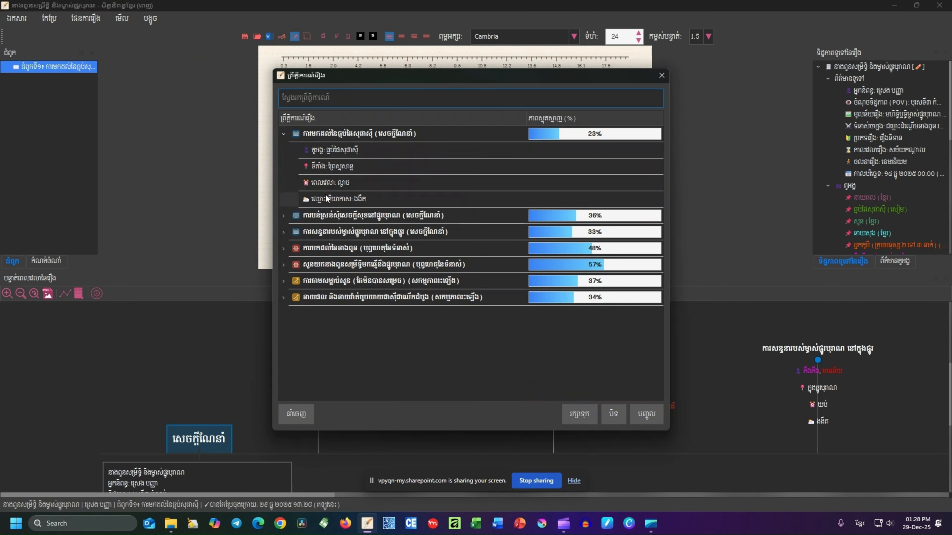
{"action": "right_click", "coordinate": [318, 136]}
{"action": "left_click", "coordinate": [328, 152]}
{"action": "left_click", "coordinate": [577, 271]}
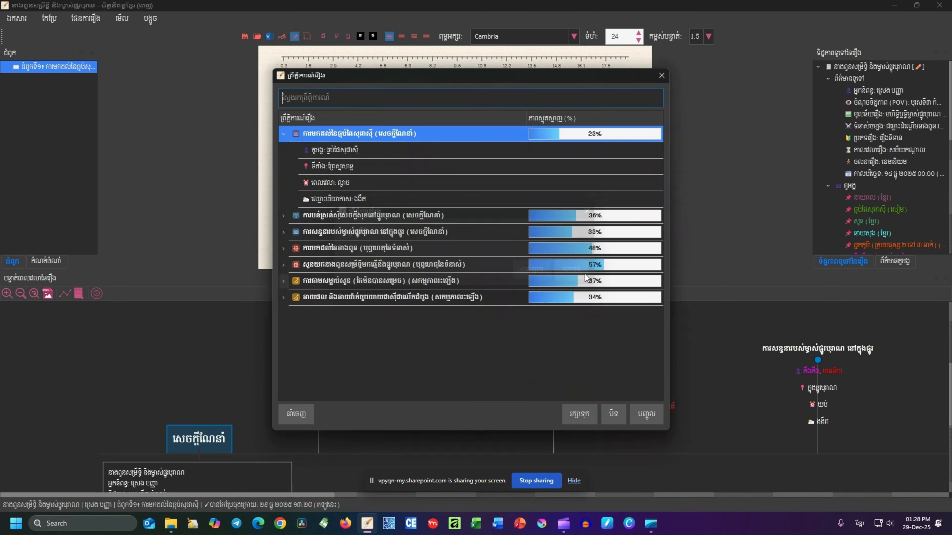
{"action": "double_click", "coordinate": [383, 139]}
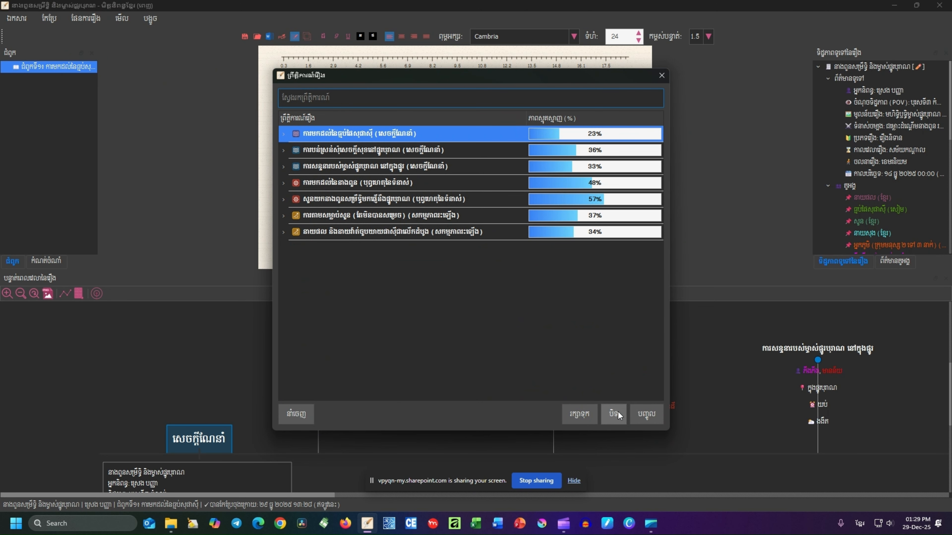
{"action": "double_click", "coordinate": [350, 135]}
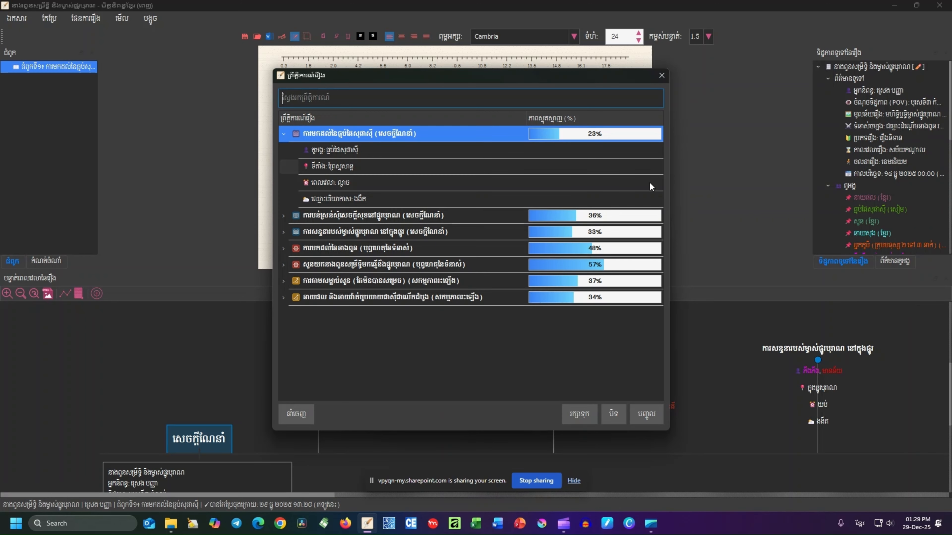
{"action": "left_click", "coordinate": [613, 414]}
Step: Examine the timeline's events and plot stages from the conflict cause to the climax, and return to the introduction
{"action": "left_click_drag", "start_coordinate": [637, 385], "coordinate": [537, 392]}
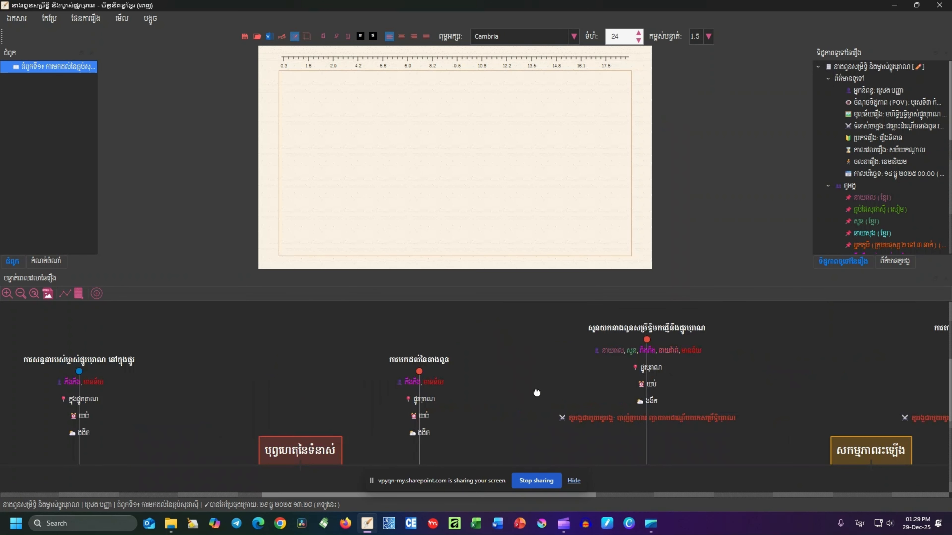
{"action": "scroll", "coordinate": [537, 392], "scroll_direction": "right", "scroll_amount": 10}
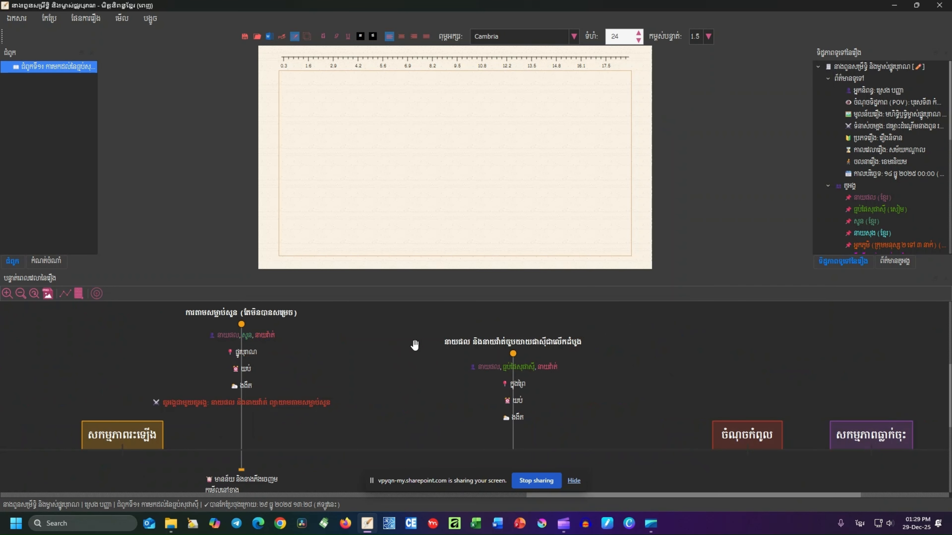
{"action": "scroll", "coordinate": [580, 389], "scroll_direction": "down", "scroll_amount": 2}
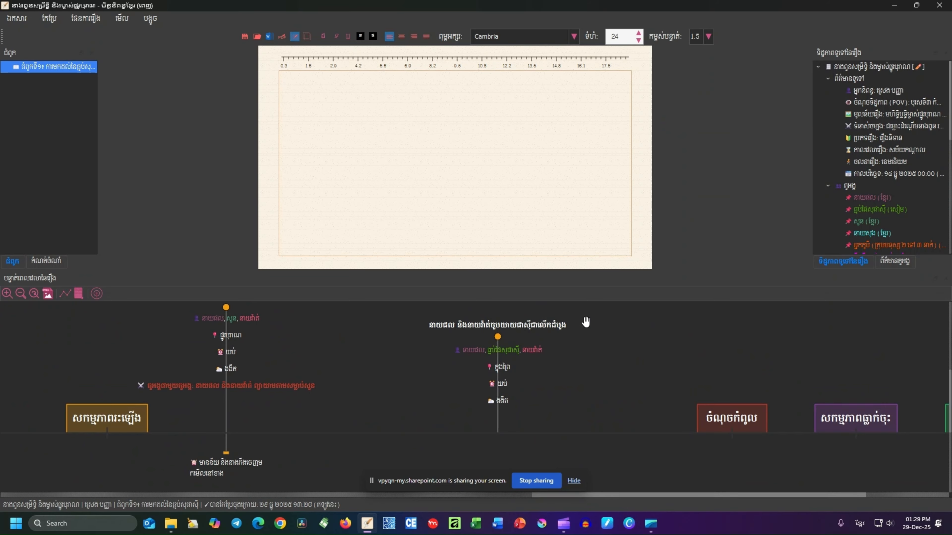
{"action": "scroll", "coordinate": [487, 447], "scroll_direction": "down", "scroll_amount": 2}
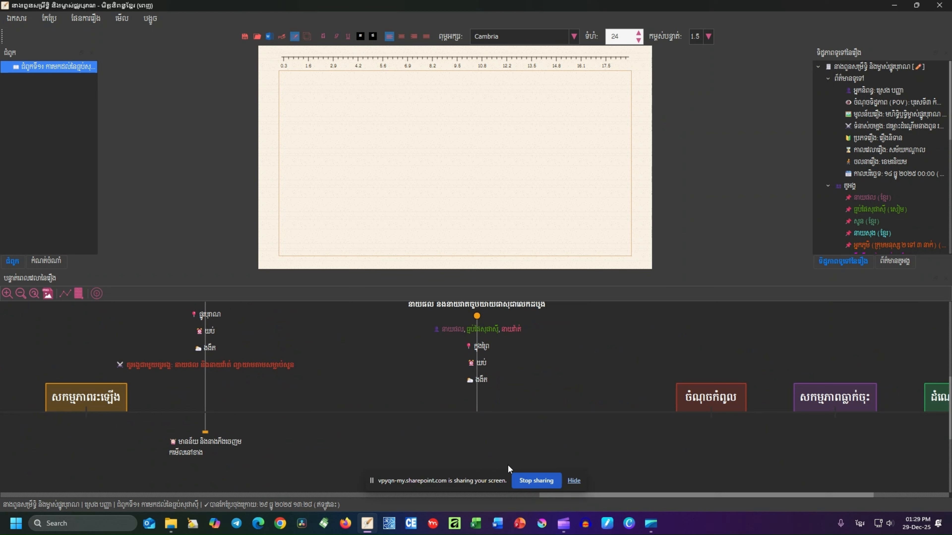
{"action": "left_click_drag", "start_coordinate": [183, 447], "coordinate": [407, 424]}
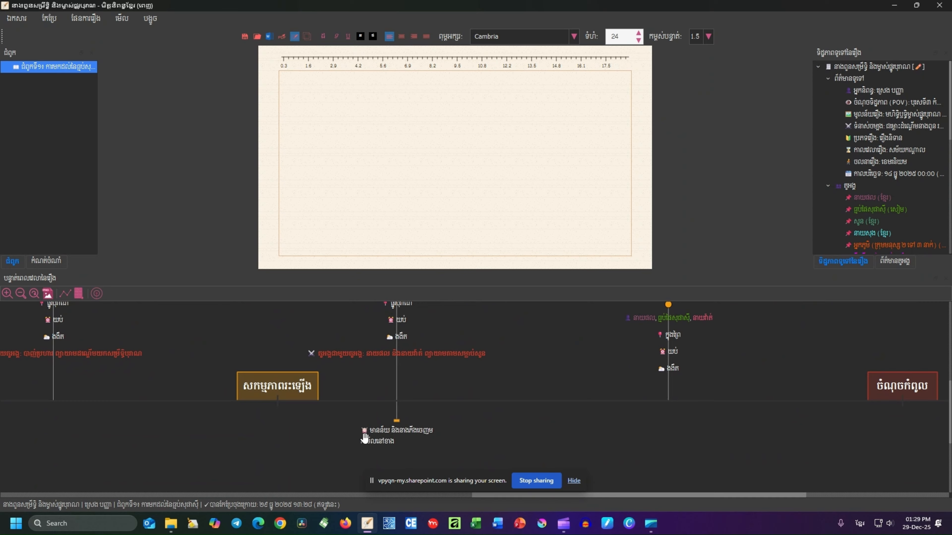
{"action": "left_click_drag", "start_coordinate": [435, 435], "coordinate": [759, 449]}
{"action": "left_click_drag", "start_coordinate": [442, 410], "coordinate": [911, 360]}
{"action": "left_click_drag", "start_coordinate": [161, 387], "coordinate": [712, 362]}
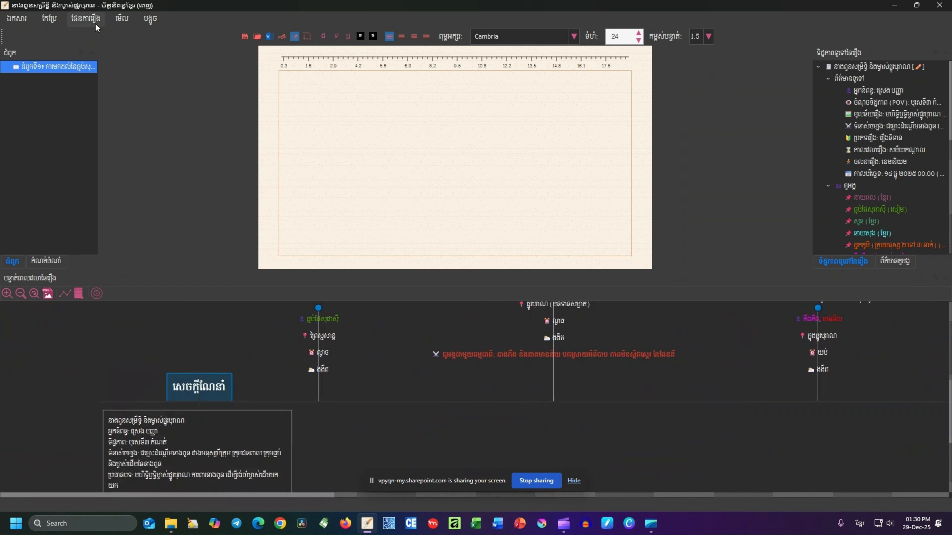
Step: Compare the story event list with the events on the timeline and close the event manager
{"action": "left_click", "coordinate": [85, 18]}
{"action": "left_click", "coordinate": [127, 32]}
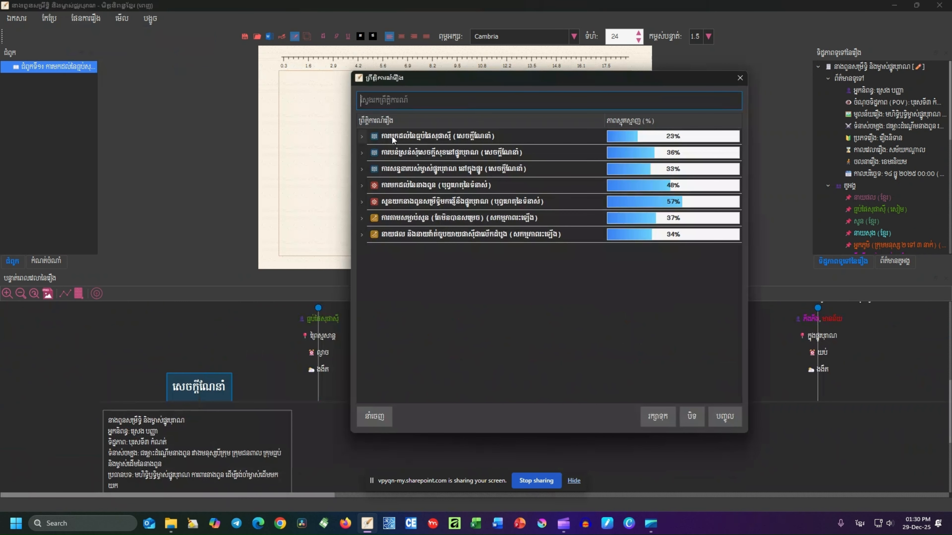
{"action": "left_click", "coordinate": [394, 139]}
{"action": "left_click", "coordinate": [392, 153]}
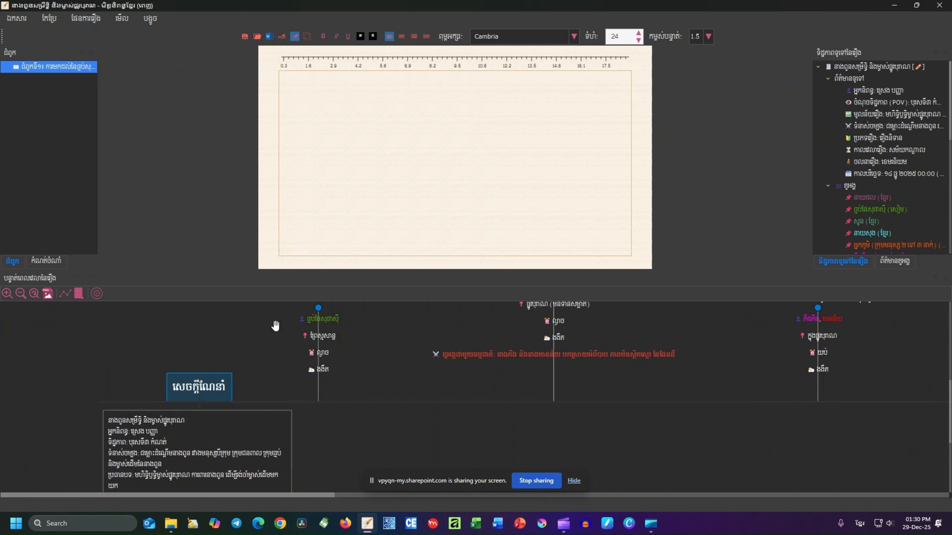
{"action": "left_click_drag", "start_coordinate": [355, 308], "coordinate": [346, 347]}
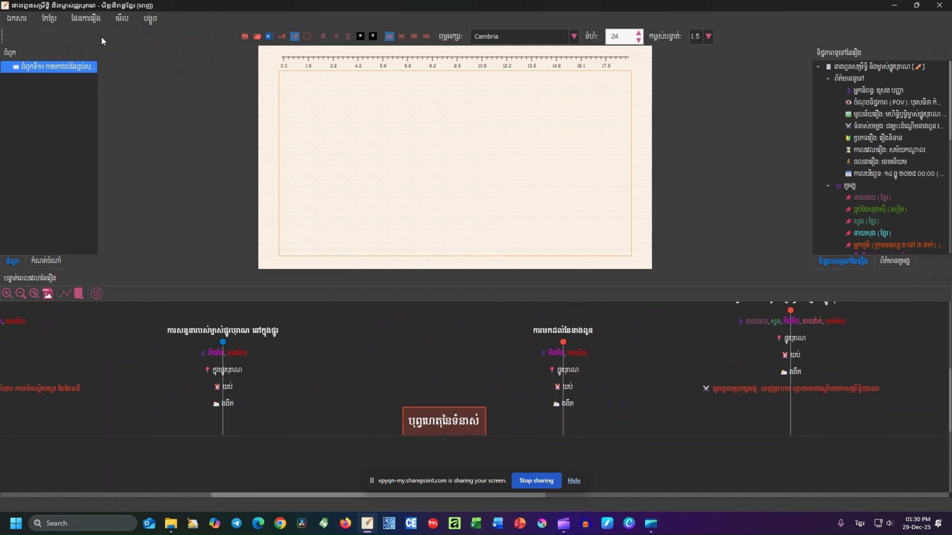
{"action": "left_click", "coordinate": [86, 18]}
{"action": "left_click", "coordinate": [112, 49]}
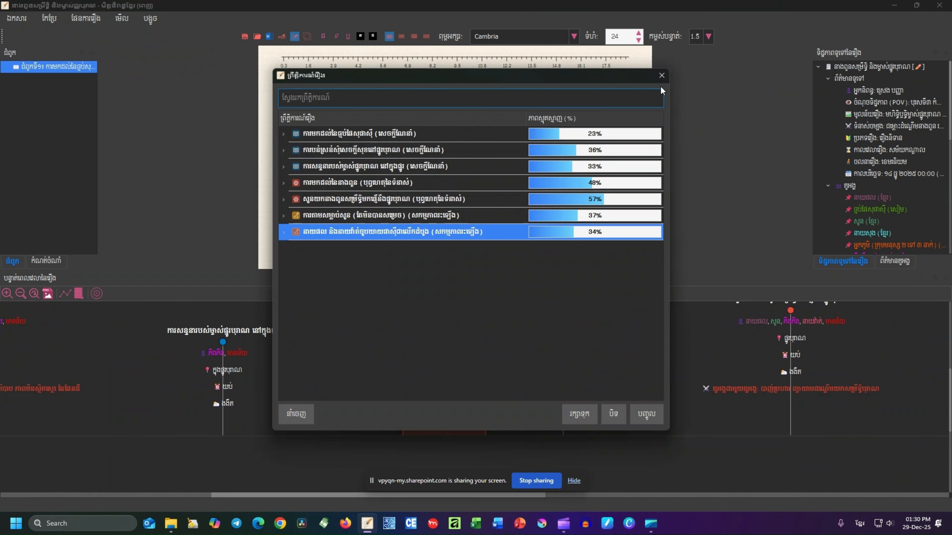
{"action": "left_click", "coordinate": [661, 75]}
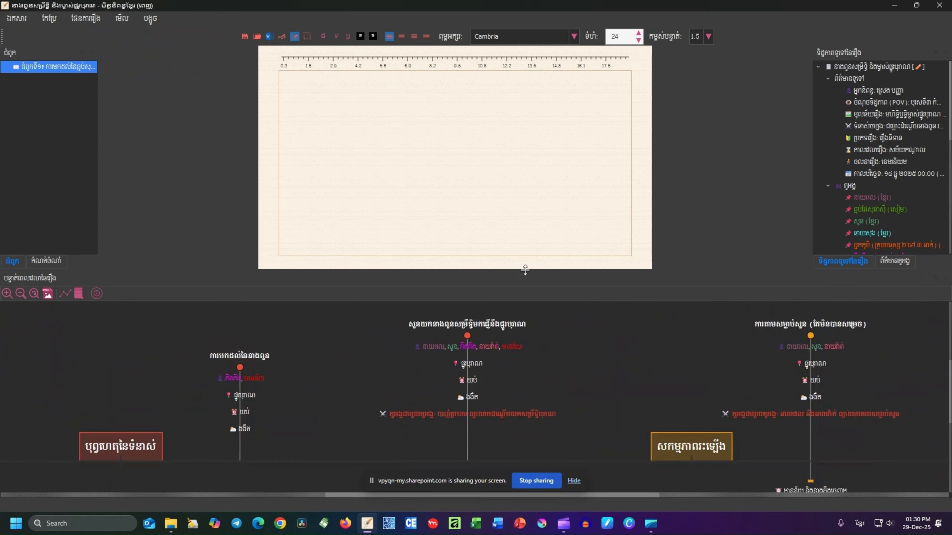
Step: Enlarge the timeline area, open a blank event form from the introduction stage, and cancel it
{"action": "left_click_drag", "start_coordinate": [525, 270], "coordinate": [525, 151]}
{"action": "left_click_drag", "start_coordinate": [576, 263], "coordinate": [817, 265]}
{"action": "left_click_drag", "start_coordinate": [236, 311], "coordinate": [873, 311]}
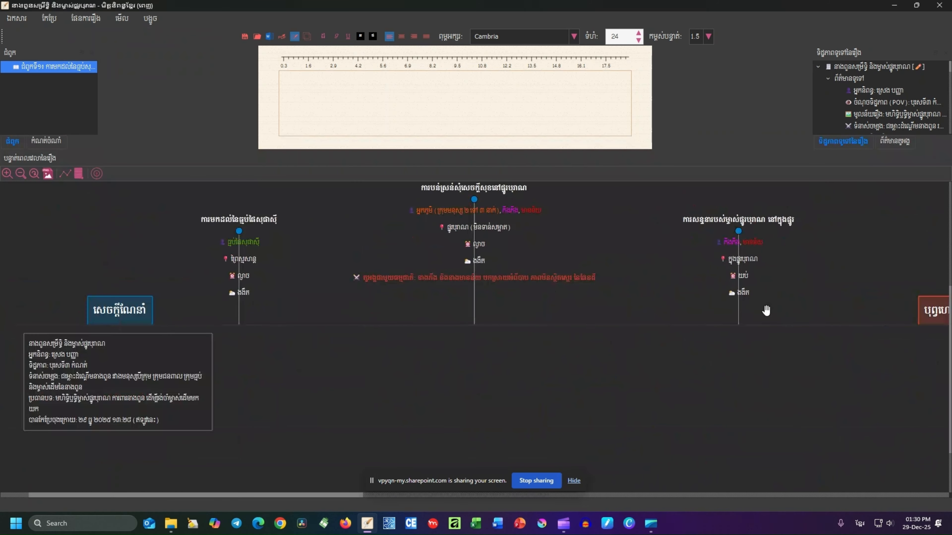
{"action": "right_click", "coordinate": [135, 293]}
{"action": "left_click", "coordinate": [161, 302]}
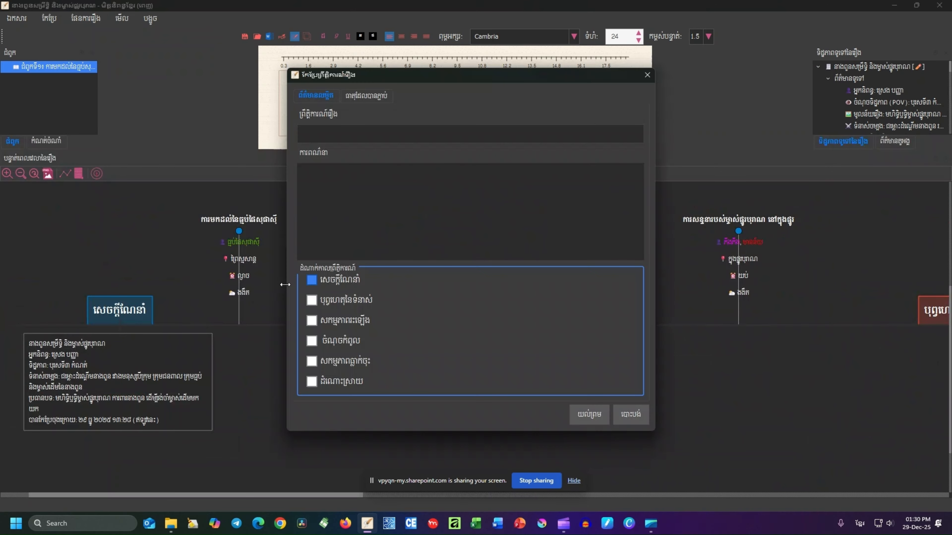
{"action": "left_click", "coordinate": [631, 414]}
Step: Open a blank event form from the conflict cause stage and cancel it
{"action": "left_click_drag", "start_coordinate": [839, 343], "coordinate": [353, 339]}
{"action": "right_click", "coordinate": [466, 320]}
{"action": "left_click", "coordinate": [477, 325]}
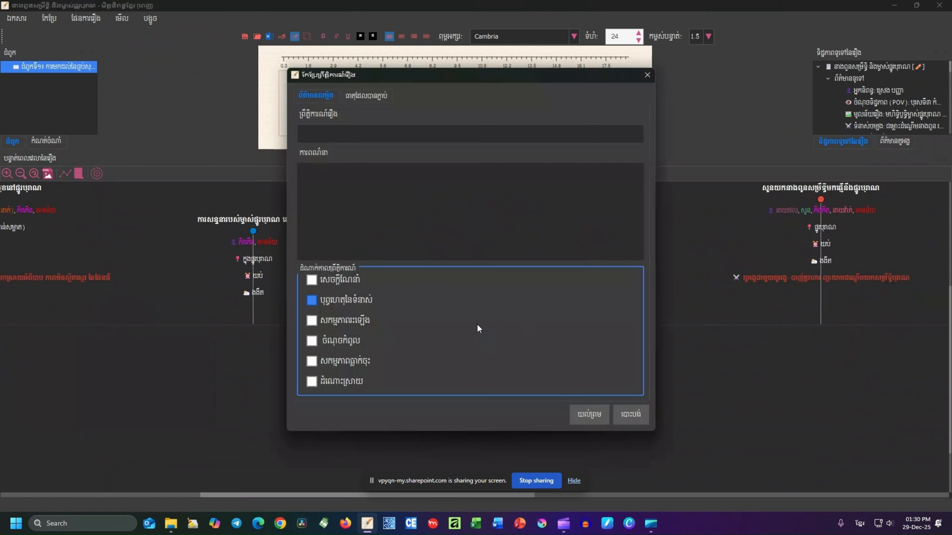
{"action": "left_click", "coordinate": [631, 414]}
Step: Examine the timeline events around the conflict cause and rising action, including one event's character conflict details and description
{"action": "left_click_drag", "start_coordinate": [729, 325], "coordinate": [499, 432]}
{"action": "left_click_drag", "start_coordinate": [862, 338], "coordinate": [139, 324]}
{"action": "left_click_drag", "start_coordinate": [3, 357], "coordinate": [488, 321]}
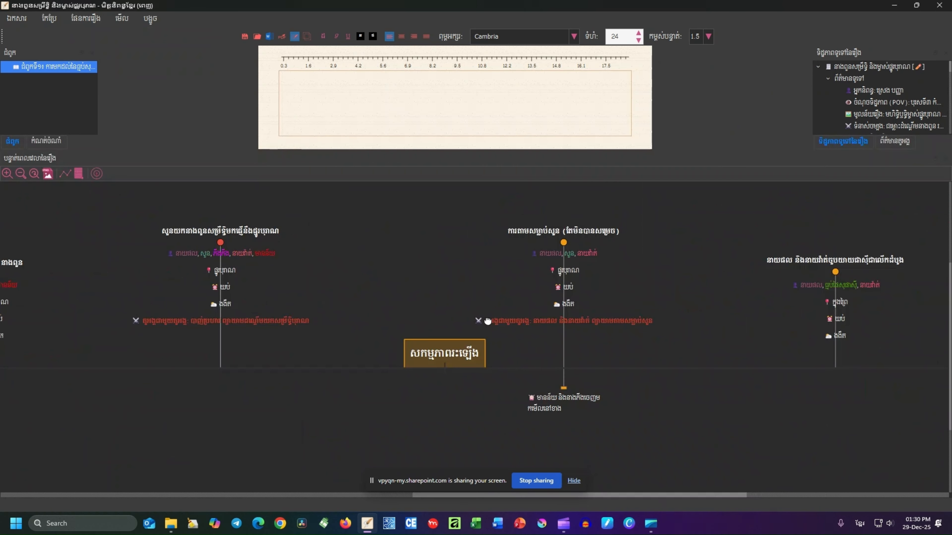
{"action": "left_click_drag", "start_coordinate": [275, 324], "coordinate": [521, 304]}
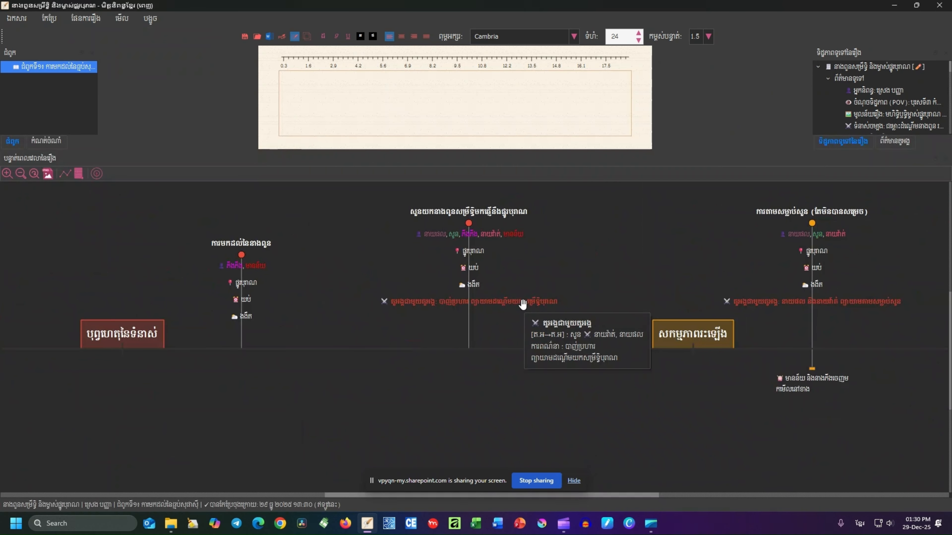
{"action": "left_click_drag", "start_coordinate": [427, 259], "coordinate": [463, 260]}
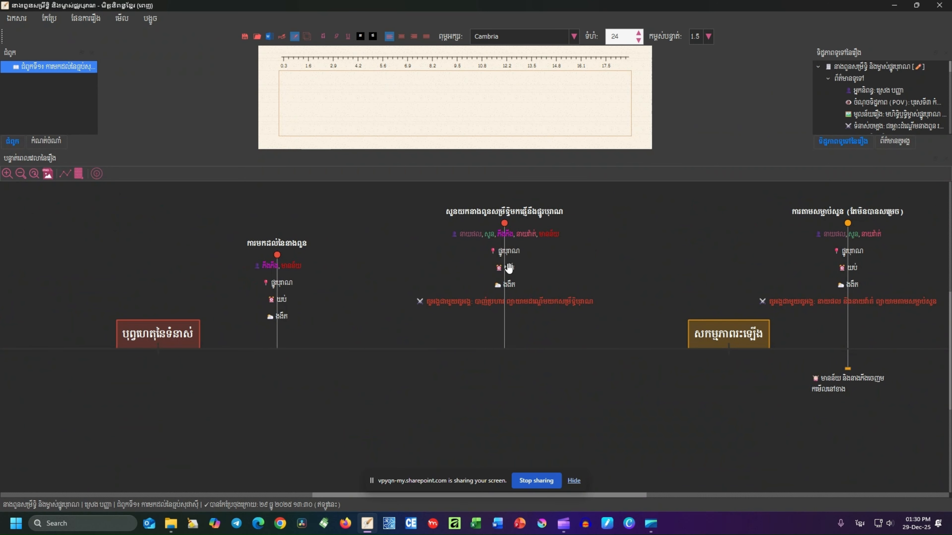
{"action": "mouse_move", "coordinate": [530, 211]}
{"action": "left_click_drag", "start_coordinate": [445, 263], "coordinate": [477, 344]}
{"action": "mouse_move", "coordinate": [537, 311]}
{"action": "left_click_drag", "start_coordinate": [537, 311], "coordinate": [735, 307]}
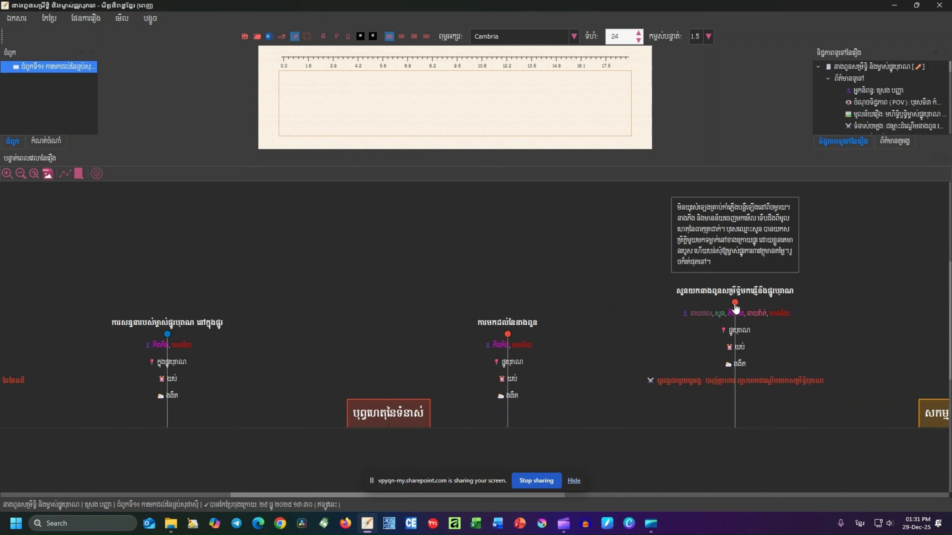
{"action": "left_click_drag", "start_coordinate": [218, 279], "coordinate": [612, 290]}
Step: Show all event descriptions and the character connection curves on the timeline, and examine them across the story's stages
{"action": "left_click", "coordinate": [79, 173]}
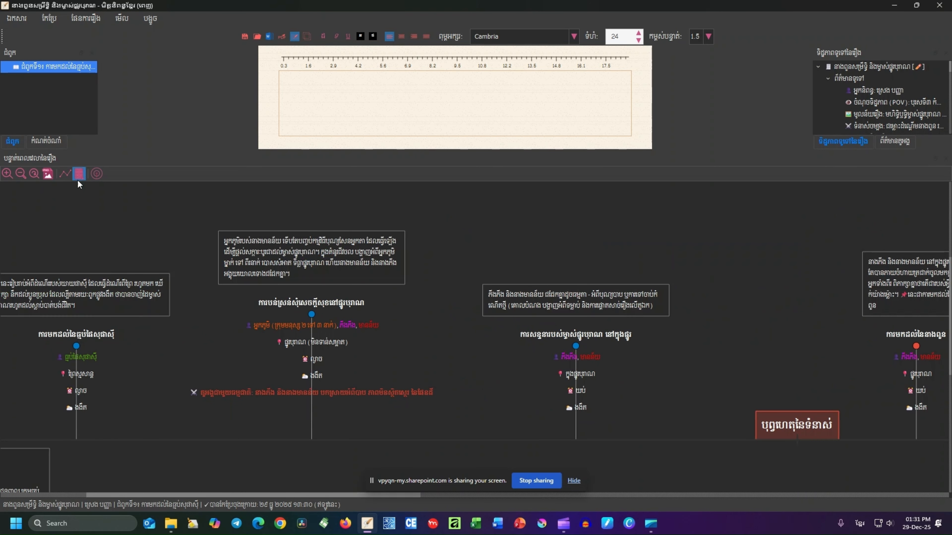
{"action": "left_click", "coordinate": [65, 172]}
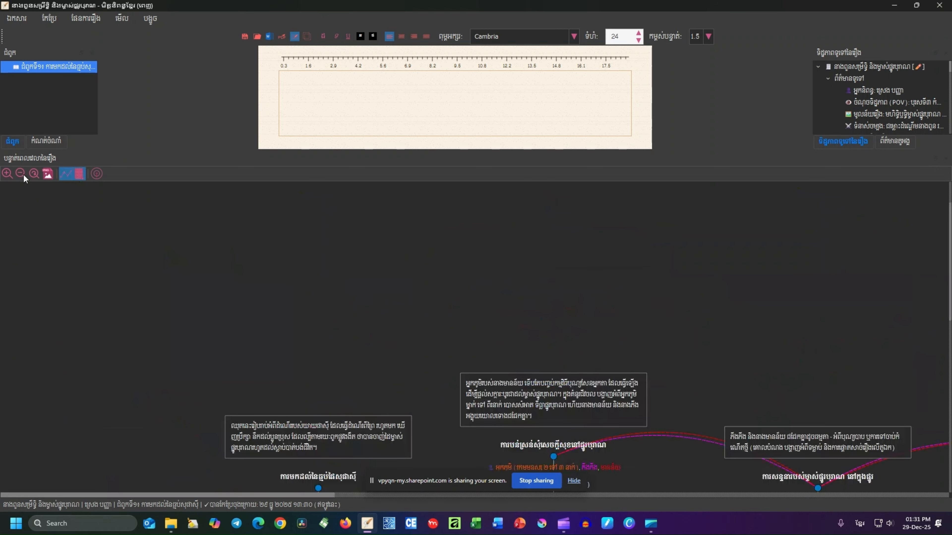
{"action": "scroll", "coordinate": [295, 293], "scroll_direction": "down", "scroll_amount": 5}
{"action": "left_click_drag", "start_coordinate": [343, 293], "coordinate": [321, 316]}
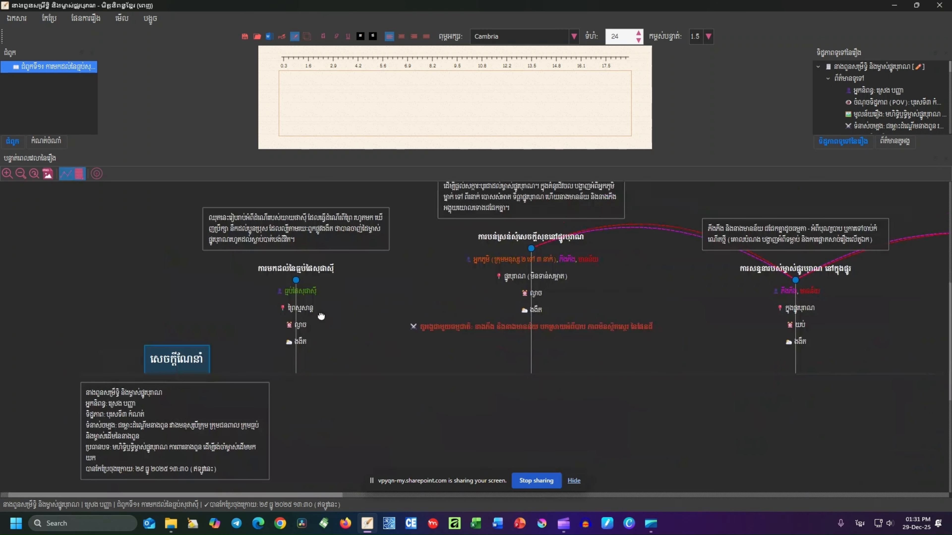
{"action": "mouse_move", "coordinate": [187, 448]}
{"action": "left_mouse_down"}
{"action": "mouse_move", "coordinate": [91, 248]}
{"action": "mouse_move", "coordinate": [214, 444]}
{"action": "mouse_move", "coordinate": [188, 450]}
{"action": "left_mouse_up"}
{"action": "left_click_drag", "start_coordinate": [730, 251], "coordinate": [29, 296]}
{"action": "left_click_drag", "start_coordinate": [914, 297], "coordinate": [257, 297]}
{"action": "left_click_drag", "start_coordinate": [93, 262], "coordinate": [893, 262]}
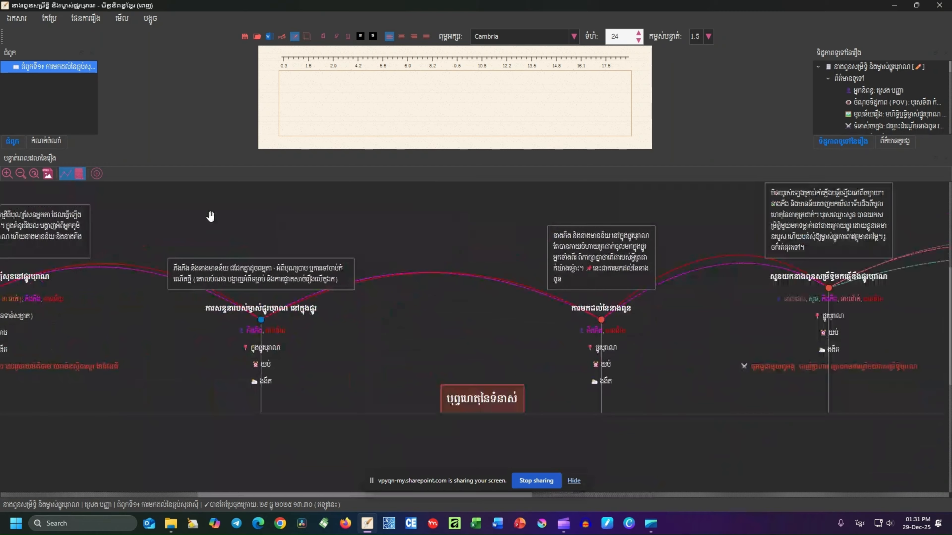
{"action": "left_click_drag", "start_coordinate": [210, 217], "coordinate": [767, 211]}
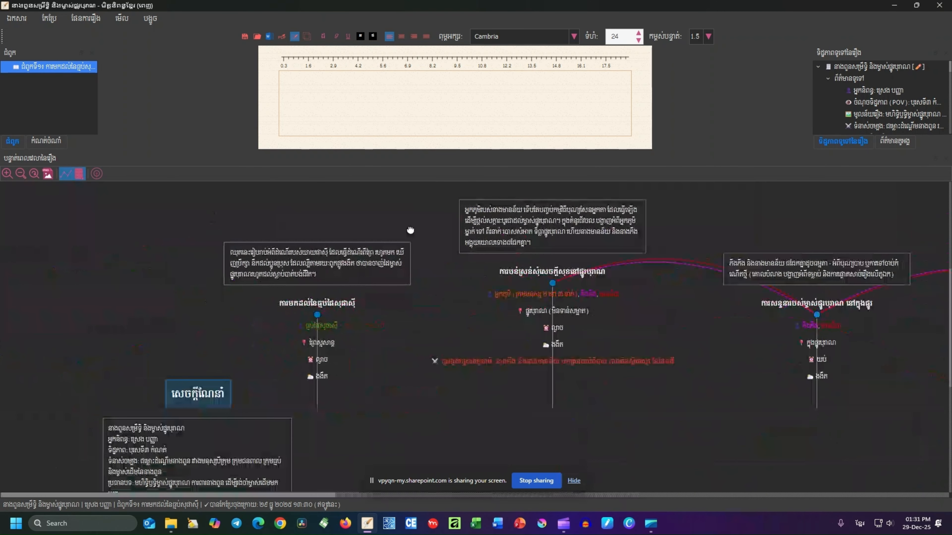
Step: Export the timeline as a PNG image named 1 in the Downloads folder and dismiss the completion notice
{"action": "left_click", "coordinate": [51, 178]}
{"action": "left_click", "coordinate": [37, 113]}
{"action": "left_click", "coordinate": [41, 125]}
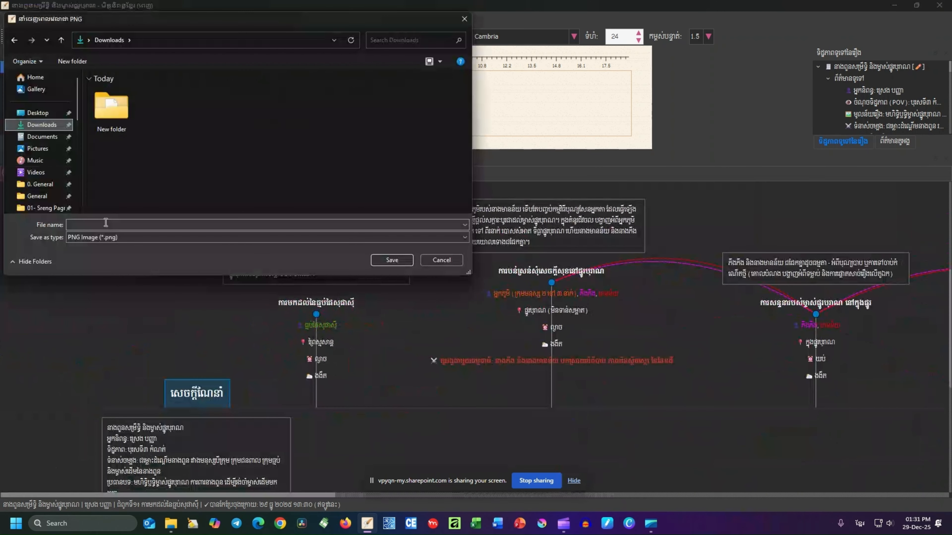
{"action": "left_click", "coordinate": [105, 224]}
{"action": "type", "text": "1"}
{"action": "left_click", "coordinate": [393, 261]}
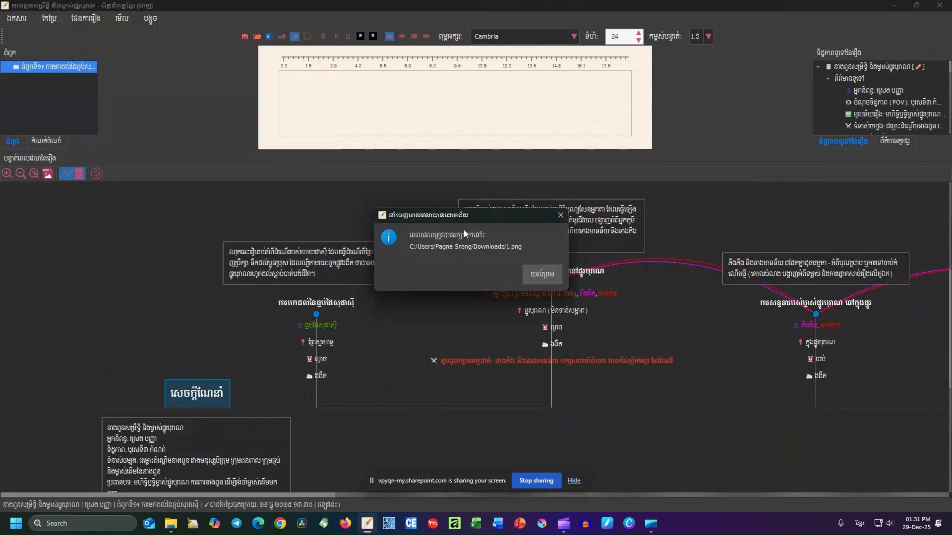
{"action": "left_click", "coordinate": [541, 274]}
Step: Switch to File Explorer, open 1.png from Downloads to inspect the exported timeline up close, and close the image
{"action": "left_click", "coordinate": [171, 524]}
{"action": "left_click", "coordinate": [38, 121]}
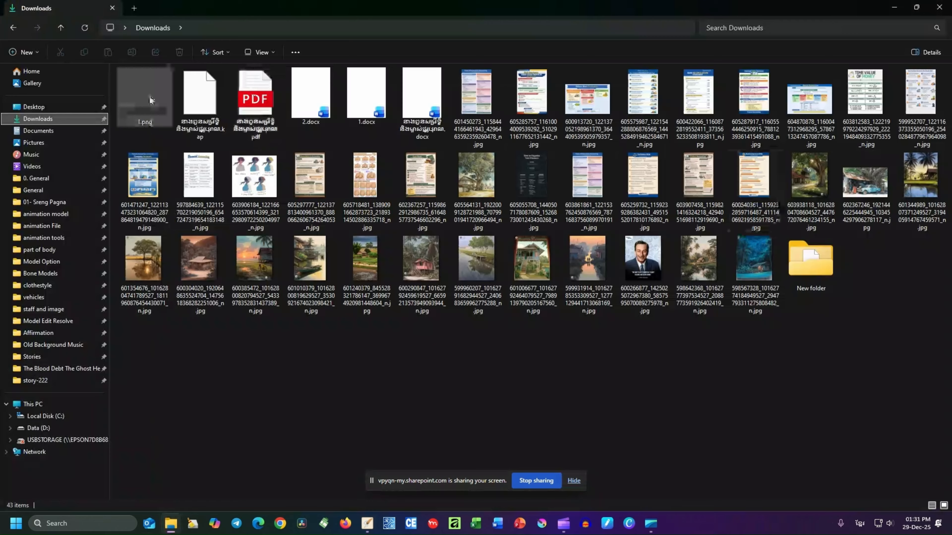
{"action": "double_click", "coordinate": [150, 99]}
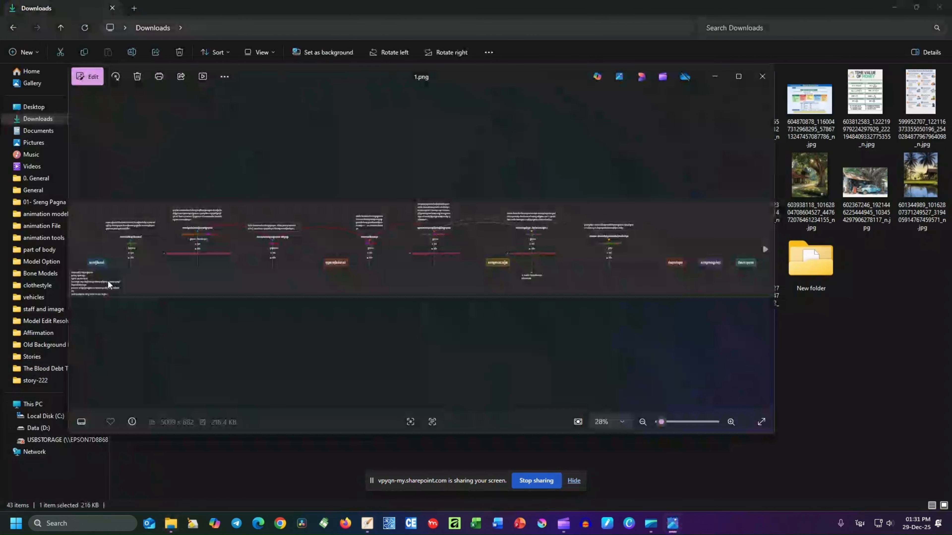
{"action": "scroll", "coordinate": [108, 280], "scroll_direction": "up", "scroll_amount": 6}
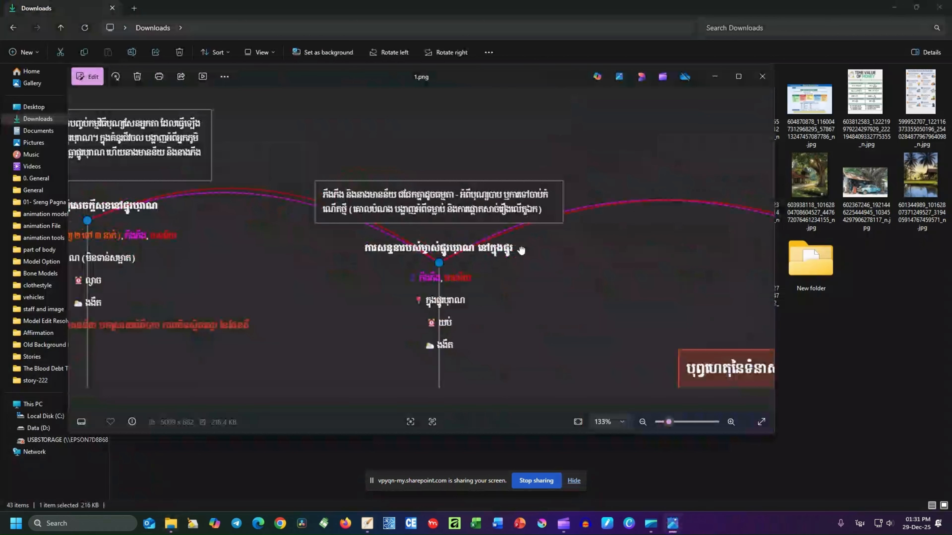
{"action": "left_click_drag", "start_coordinate": [521, 250], "coordinate": [301, 259]}
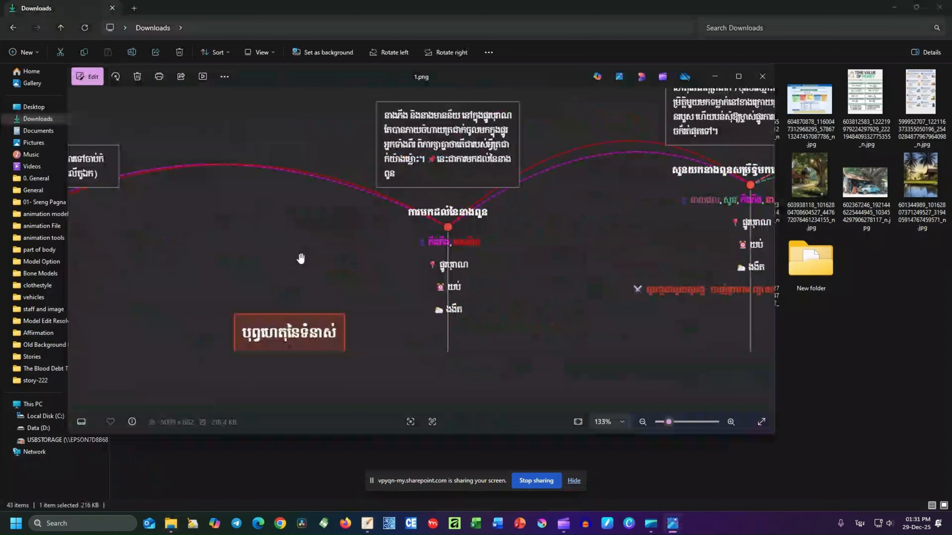
{"action": "left_click_drag", "start_coordinate": [585, 210], "coordinate": [300, 227]}
{"action": "left_click", "coordinate": [761, 75]}
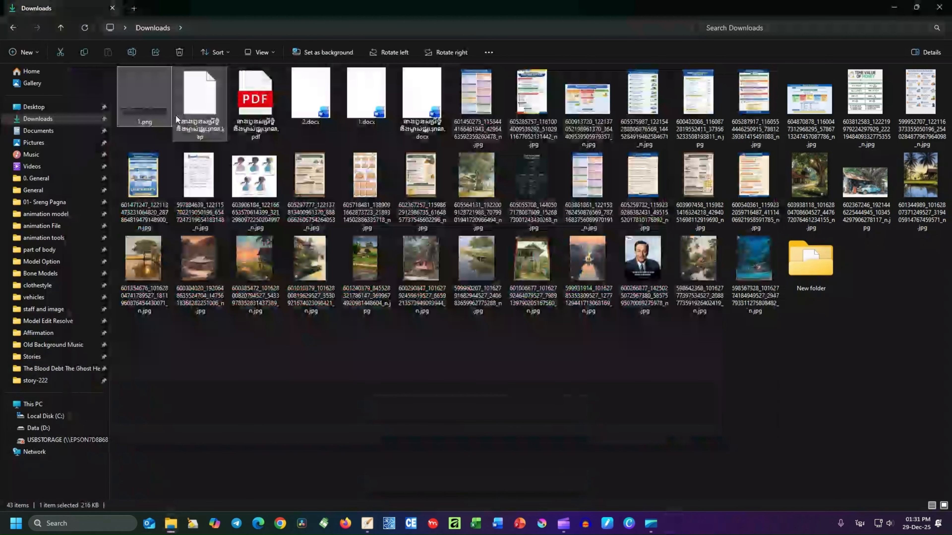
Step: Delete 1.png, the story's project and PDF files, the three Word documents and New folder from Downloads, and return to the story-writing app
{"action": "left_click", "coordinate": [256, 103], "text": "shift"}
{"action": "key", "text": "Delete"}
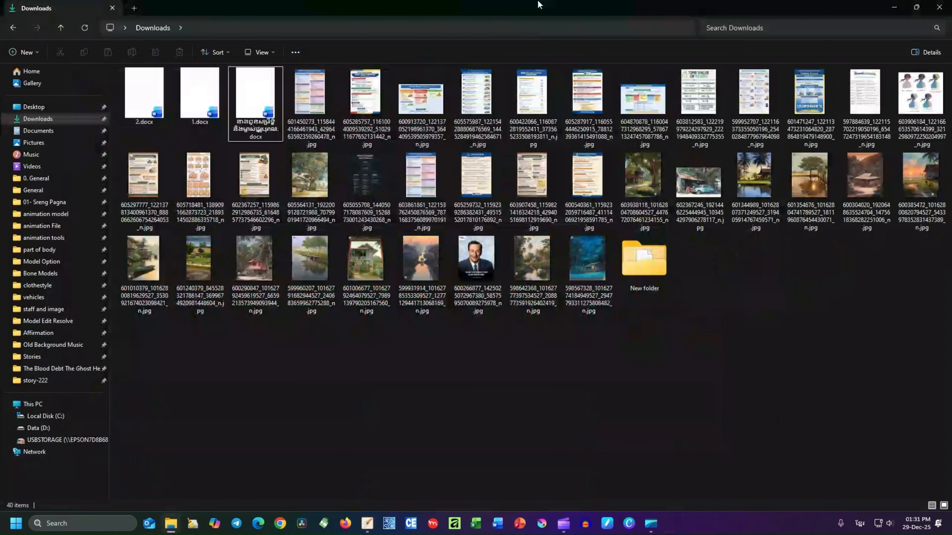
{"action": "left_click", "coordinate": [144, 94]}
{"action": "left_click", "coordinate": [256, 94], "text": "shift"}
{"action": "key", "text": "Delete"}
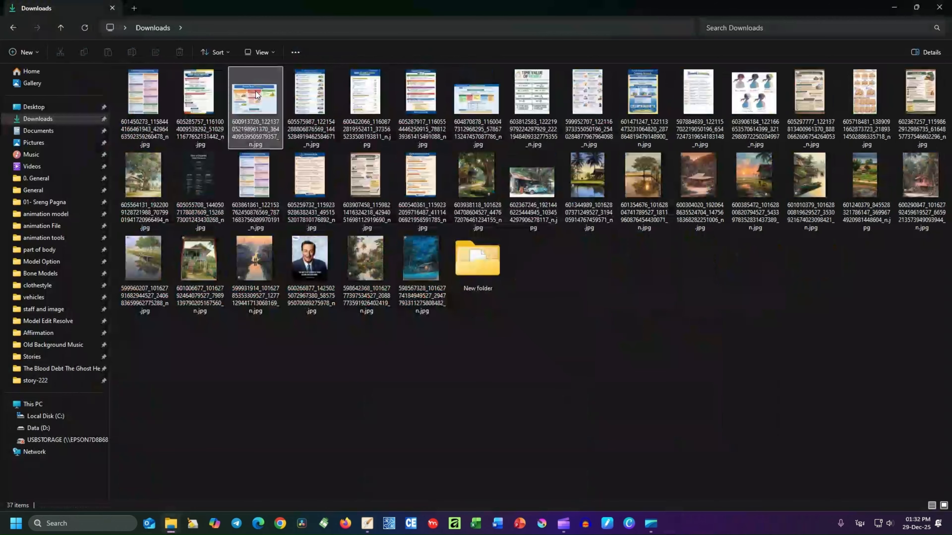
{"action": "left_click", "coordinate": [492, 263]}
{"action": "key", "text": "Delete"}
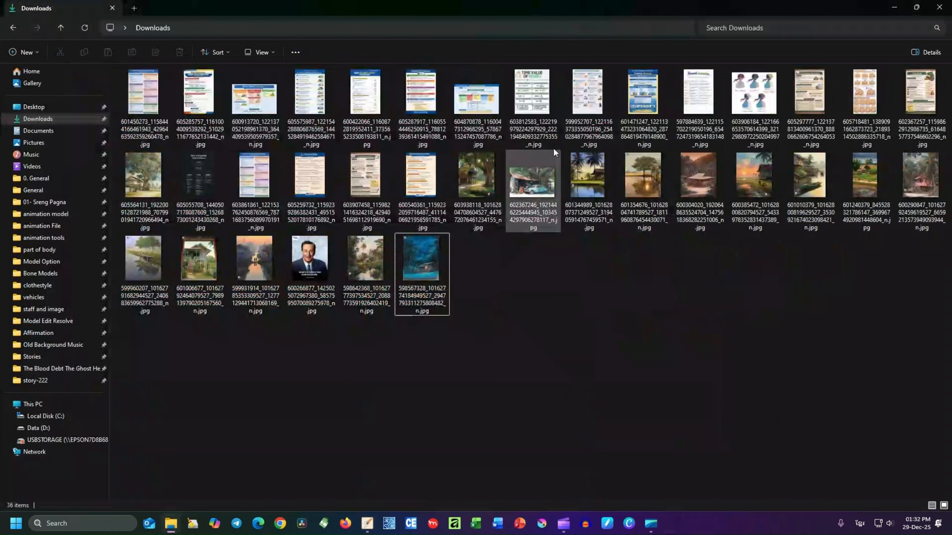
{"action": "left_click", "coordinate": [902, 6]}
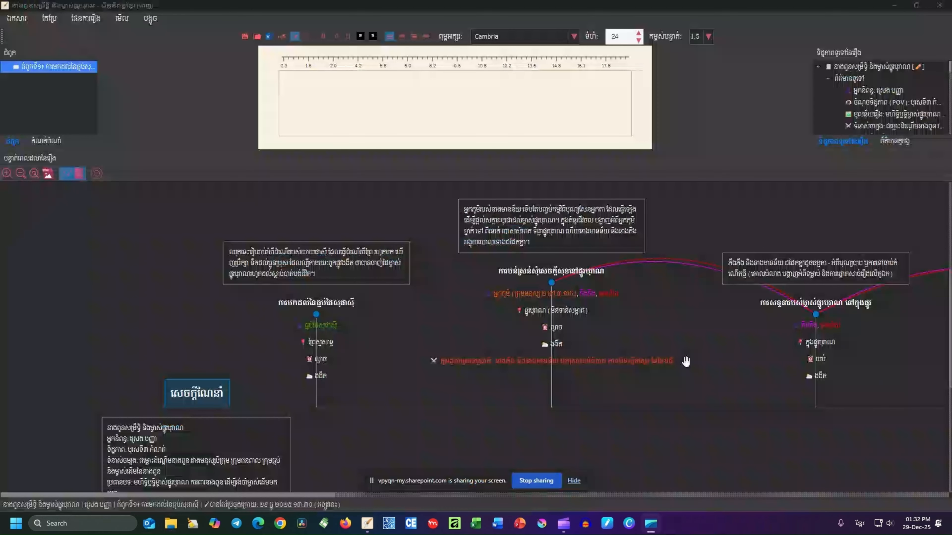
Step: Hide the event descriptions on the timeline and examine the character connection curves between the events
{"action": "left_click_drag", "start_coordinate": [686, 362], "coordinate": [240, 371]}
{"action": "left_click_drag", "start_coordinate": [624, 362], "coordinate": [937, 371]}
{"action": "left_click", "coordinate": [80, 174]}
{"action": "left_click_drag", "start_coordinate": [509, 294], "coordinate": [244, 298]}
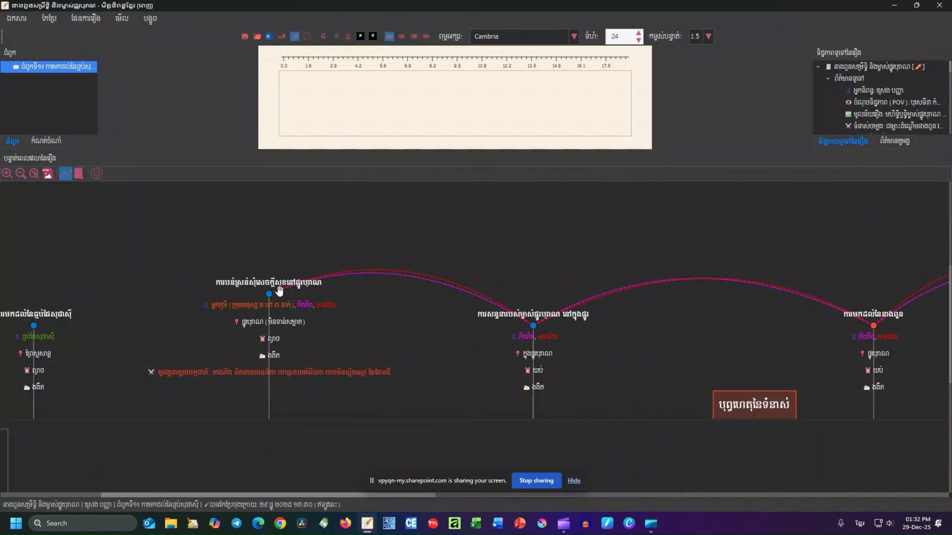
{"action": "scroll", "coordinate": [421, 323], "scroll_direction": "left", "scroll_amount": 3}
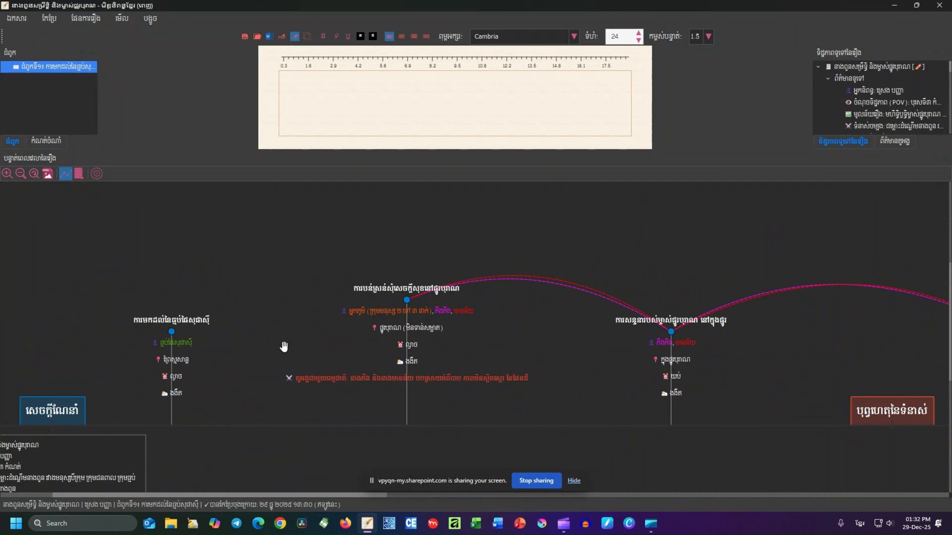
{"action": "scroll", "coordinate": [284, 346], "scroll_direction": "right", "scroll_amount": 2}
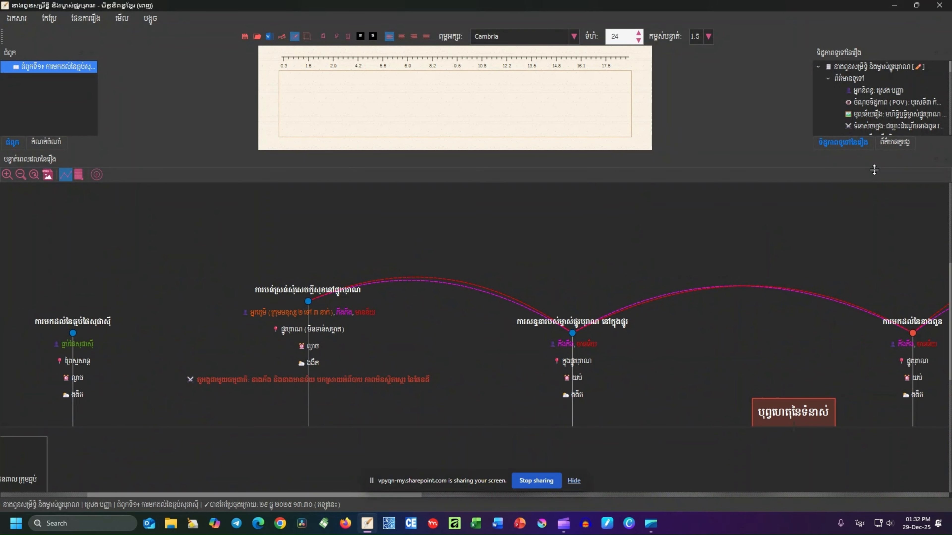
Step: Shrink the timeline area and view the character information of ធ្មប់ផៃសុផាស៊ី and ភីងភីង
{"action": "left_click_drag", "start_coordinate": [874, 170], "coordinate": [875, 387]}
{"action": "left_click", "coordinate": [906, 208]}
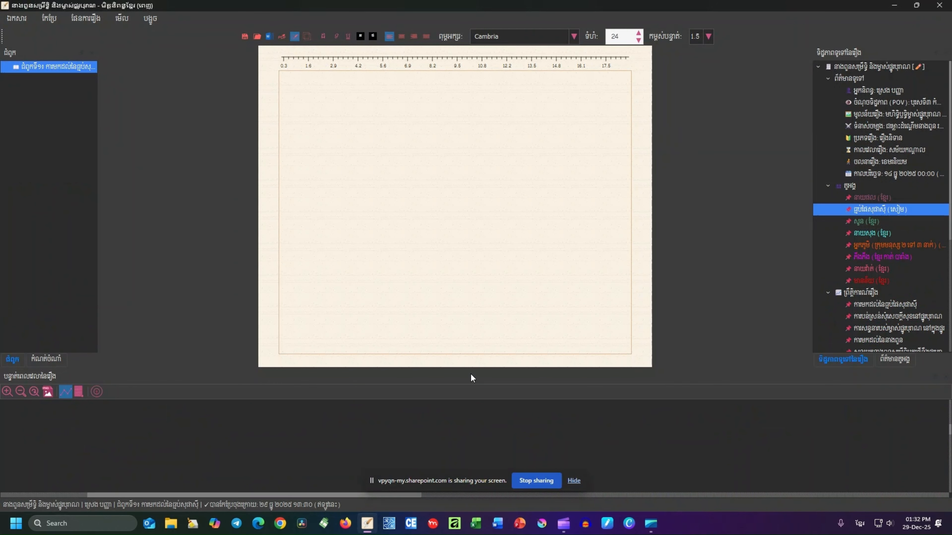
{"action": "left_click_drag", "start_coordinate": [469, 368], "coordinate": [455, 319]}
{"action": "left_click", "coordinate": [894, 279]}
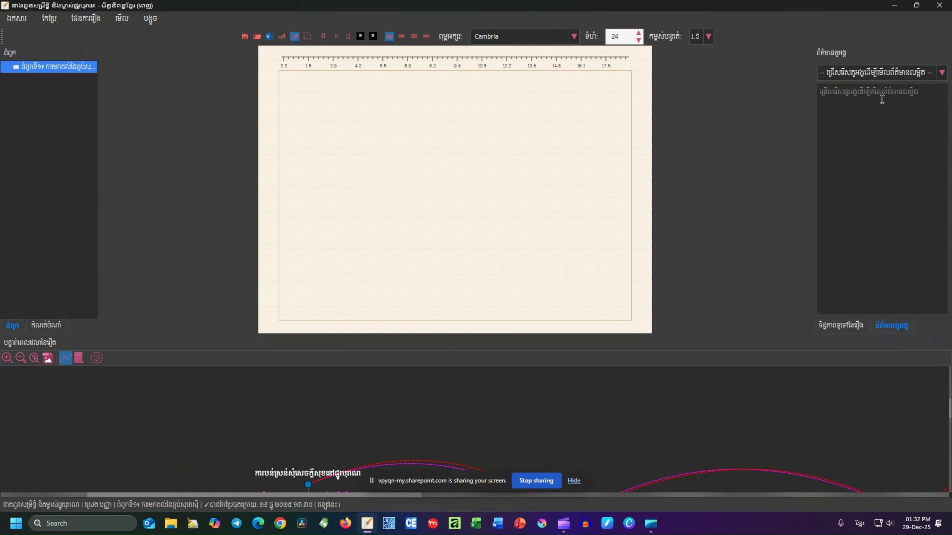
{"action": "left_click", "coordinate": [877, 72]}
{"action": "left_click", "coordinate": [877, 126]}
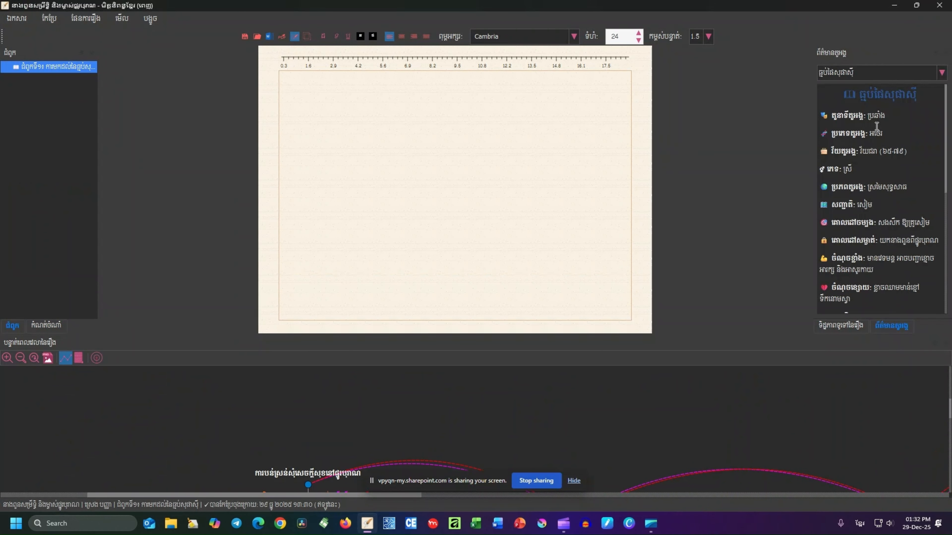
{"action": "scroll", "coordinate": [877, 126], "scroll_direction": "down", "scroll_amount": 5}
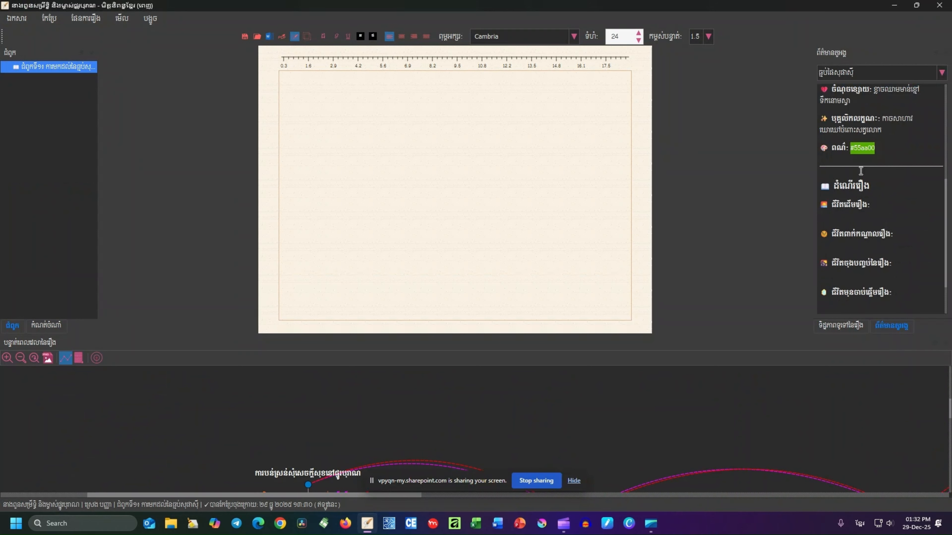
{"action": "left_click", "coordinate": [846, 74]}
{"action": "left_click", "coordinate": [849, 161]}
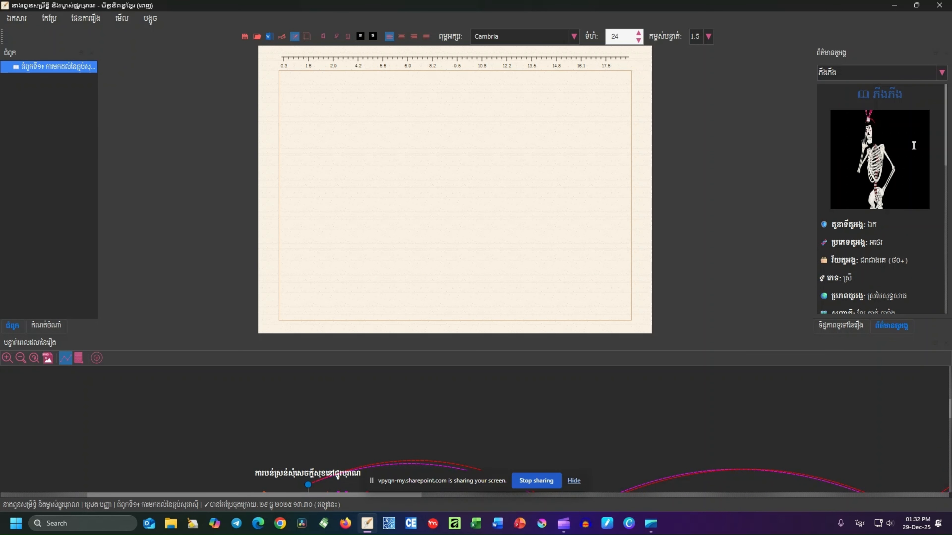
Step: Return to the story overview, enlarge the timeline area and follow the character curves to the rising action stage
{"action": "left_click", "coordinate": [831, 329]}
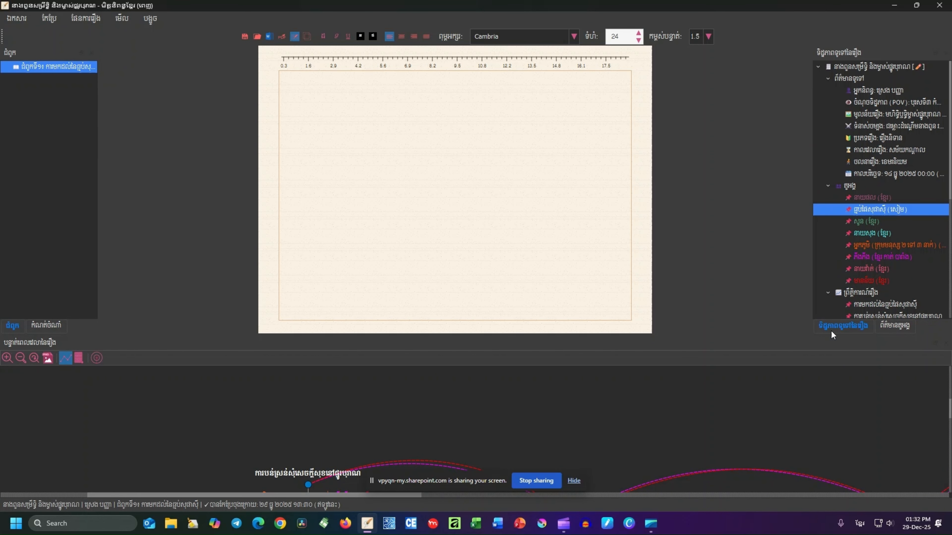
{"action": "left_click_drag", "start_coordinate": [645, 336], "coordinate": [646, 130]}
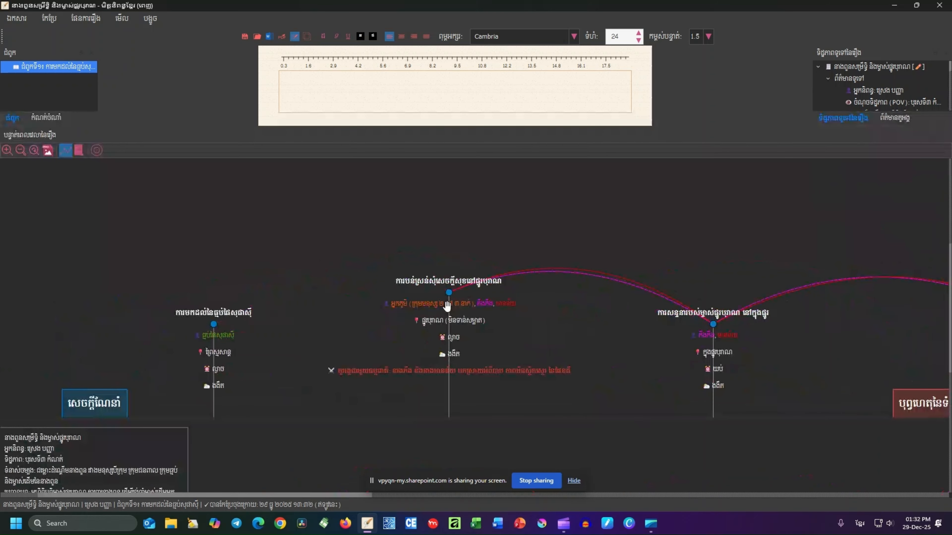
{"action": "left_click_drag", "start_coordinate": [590, 319], "coordinate": [226, 320]}
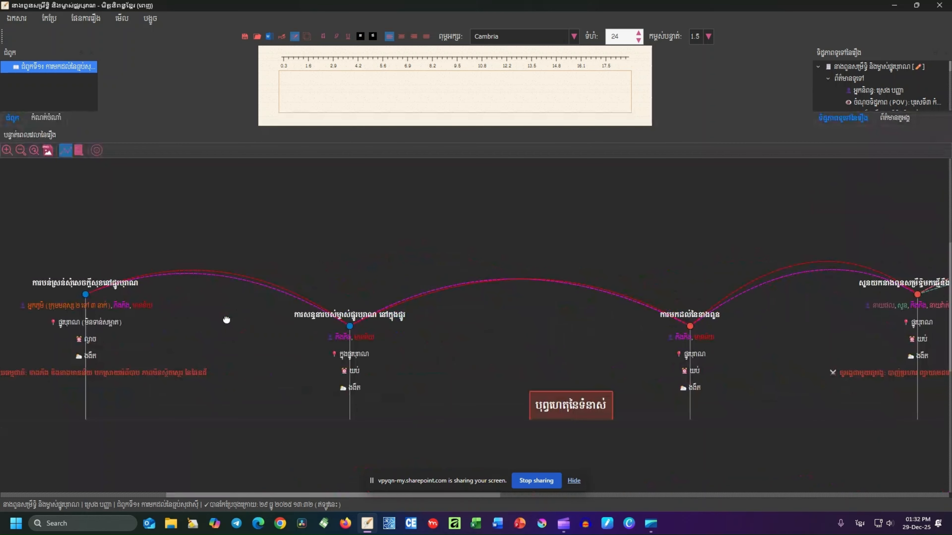
{"action": "left_click_drag", "start_coordinate": [748, 325], "coordinate": [291, 329]}
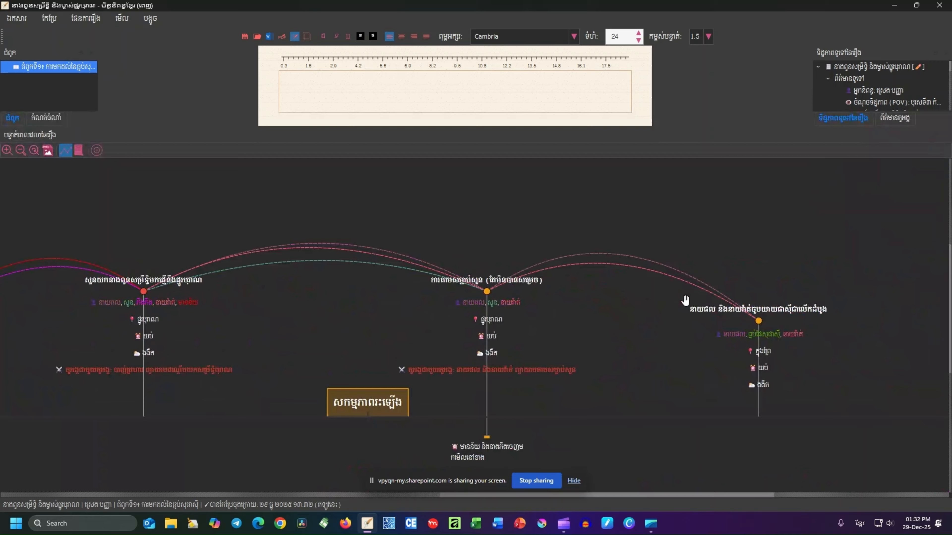
Step: Examine the character connection curves back and forth between the introduction, conflict and rising action events on the timeline
{"action": "left_click_drag", "start_coordinate": [685, 300], "coordinate": [375, 301]}
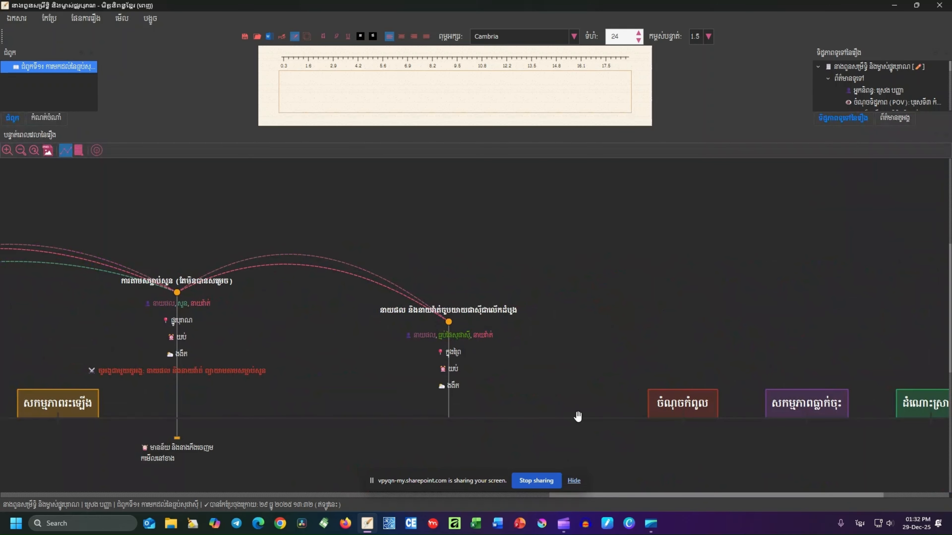
{"action": "left_click_drag", "start_coordinate": [579, 310], "coordinate": [908, 313]}
{"action": "left_click_drag", "start_coordinate": [232, 319], "coordinate": [899, 323]}
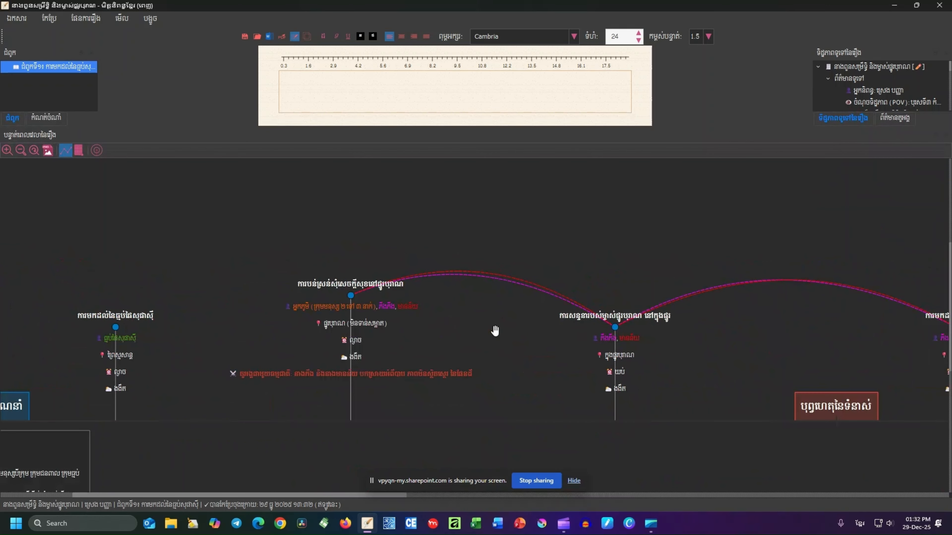
{"action": "left_click_drag", "start_coordinate": [695, 340], "coordinate": [272, 319]}
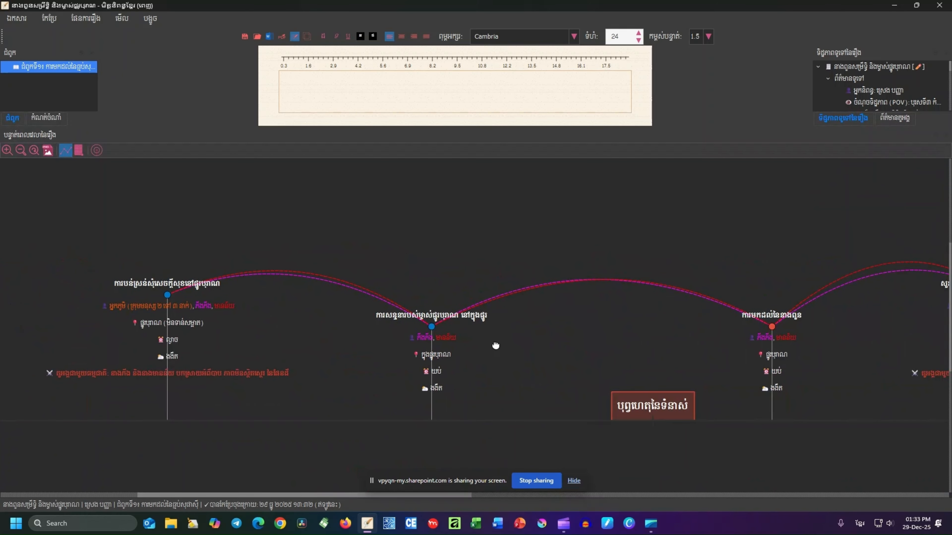
{"action": "left_click_drag", "start_coordinate": [496, 346], "coordinate": [364, 344]}
{"action": "left_click_drag", "start_coordinate": [644, 317], "coordinate": [339, 319]}
{"action": "left_click_drag", "start_coordinate": [518, 287], "coordinate": [316, 278]}
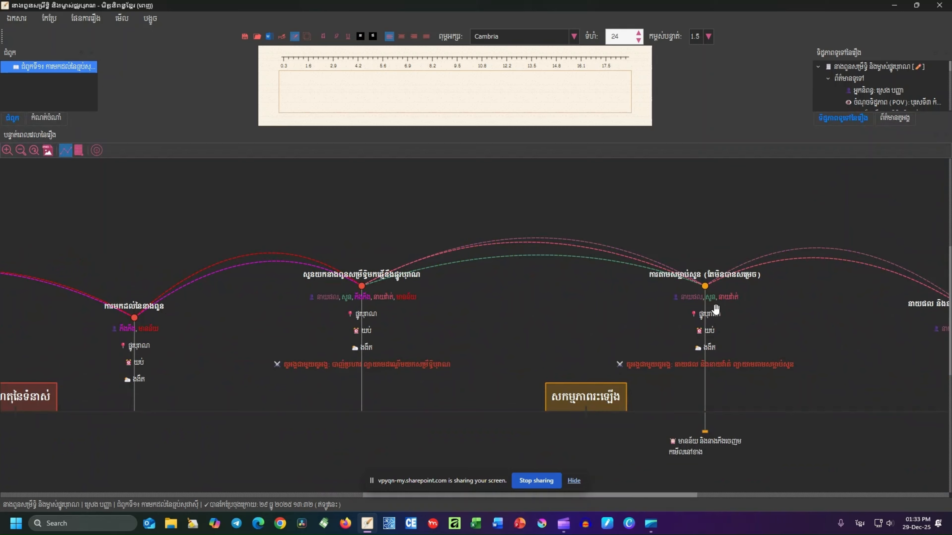
{"action": "left_click_drag", "start_coordinate": [262, 319], "coordinate": [766, 329]}
{"action": "left_click_drag", "start_coordinate": [453, 332], "coordinate": [877, 306]}
{"action": "left_click_drag", "start_coordinate": [482, 291], "coordinate": [9, 289]}
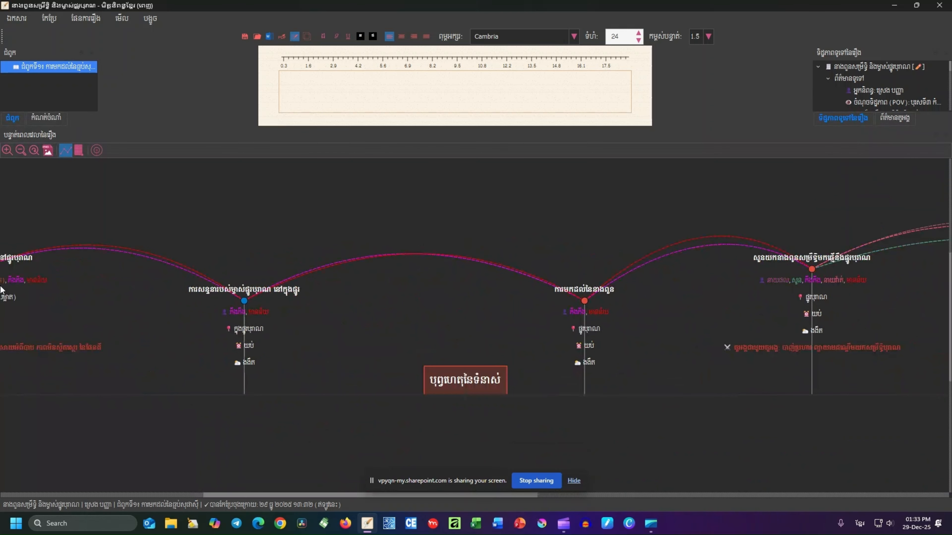
{"action": "left_click_drag", "start_coordinate": [612, 303], "coordinate": [242, 331]}
{"action": "left_click_drag", "start_coordinate": [477, 337], "coordinate": [451, 345]}
{"action": "left_click_drag", "start_coordinate": [498, 318], "coordinate": [856, 324]}
Step: Toggle the character curves off and on again and compare the event connections from the conflict stage to the rising action stage
{"action": "left_click", "coordinate": [65, 148]}
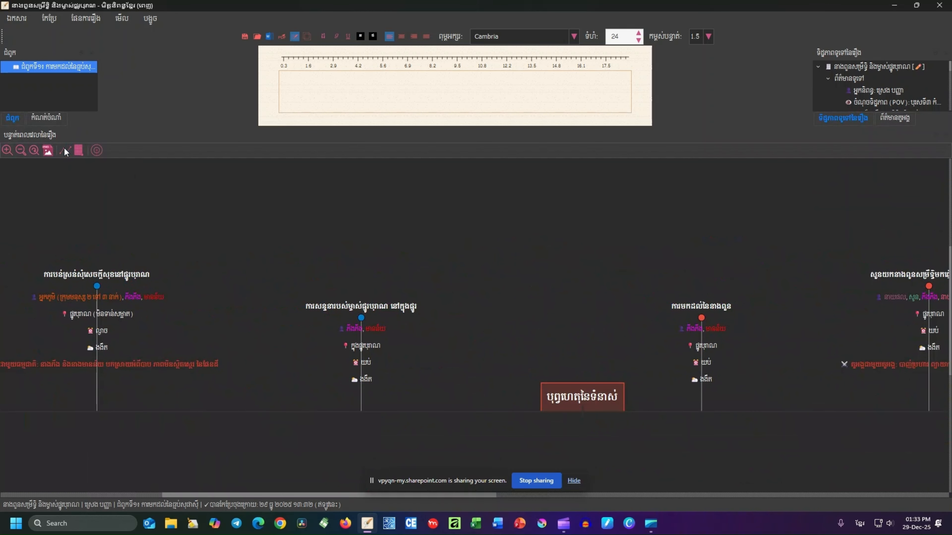
{"action": "left_click", "coordinate": [64, 150]}
{"action": "left_click_drag", "start_coordinate": [576, 305], "coordinate": [491, 336]}
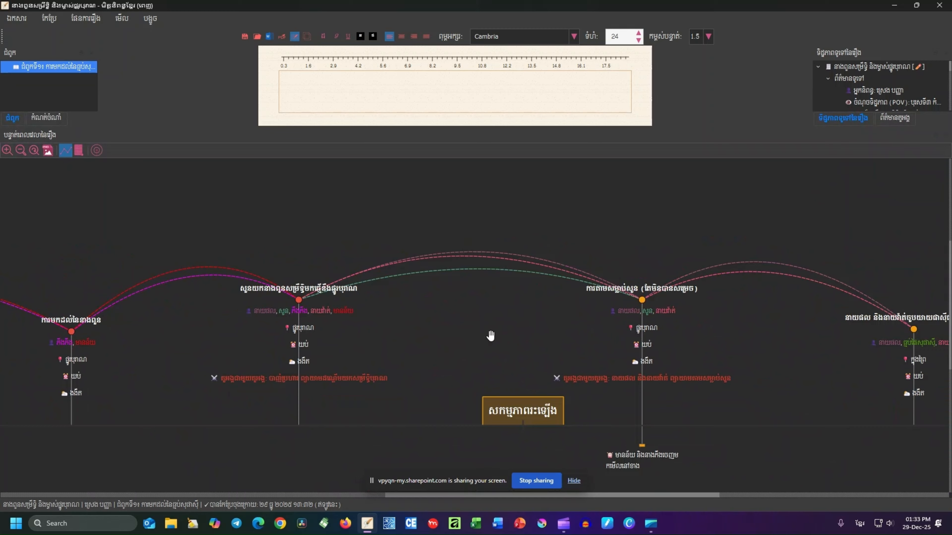
{"action": "left_click_drag", "start_coordinate": [560, 342], "coordinate": [598, 343]}
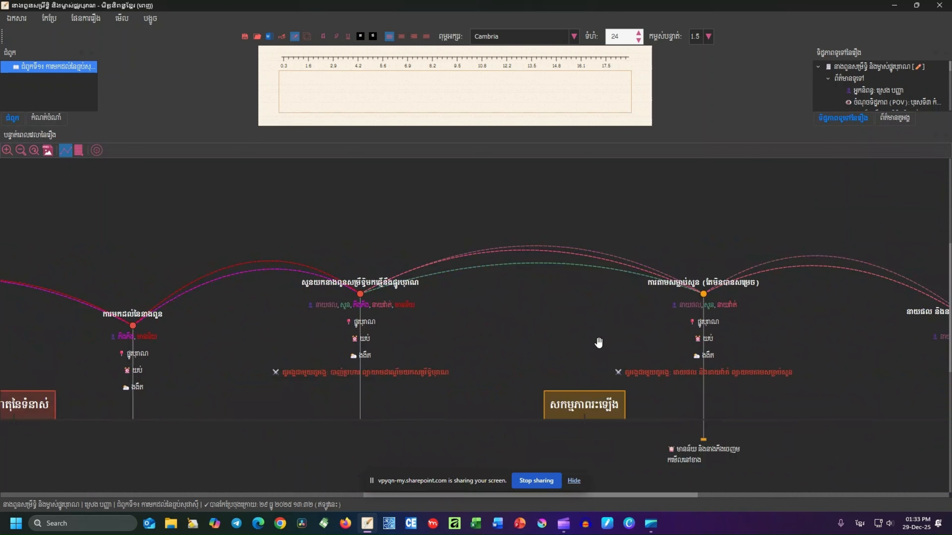
{"action": "left_click_drag", "start_coordinate": [391, 321], "coordinate": [509, 316]}
{"action": "left_click_drag", "start_coordinate": [546, 348], "coordinate": [785, 337]}
{"action": "left_click_drag", "start_coordinate": [378, 359], "coordinate": [604, 344]}
{"action": "left_click_drag", "start_coordinate": [701, 339], "coordinate": [357, 345]}
{"action": "left_click_drag", "start_coordinate": [144, 232], "coordinate": [372, 225]}
Step: Hide the character curves and use focus mode to show the description of the event just before បុព្វហេតុនៃទំនាស់, leaving focus mode again
{"action": "left_click", "coordinate": [66, 150]}
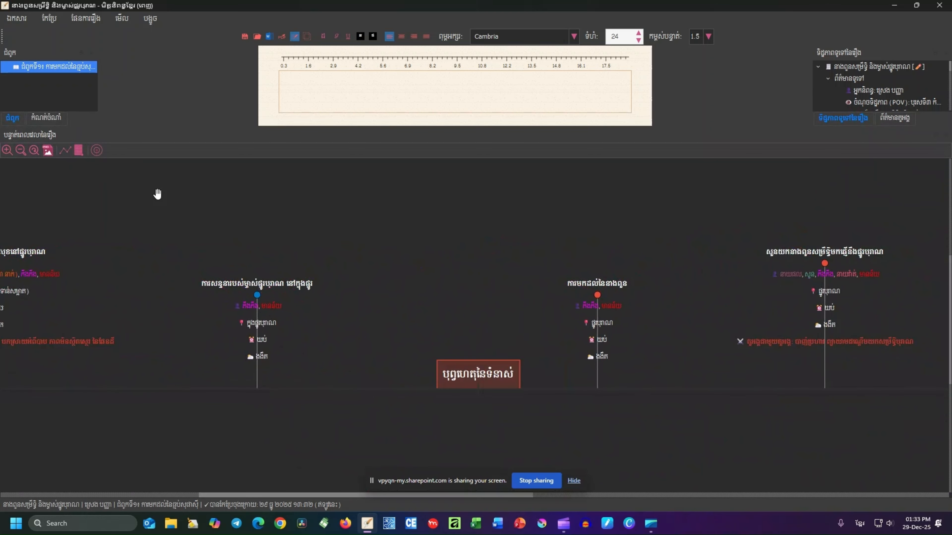
{"action": "left_click", "coordinate": [97, 150]}
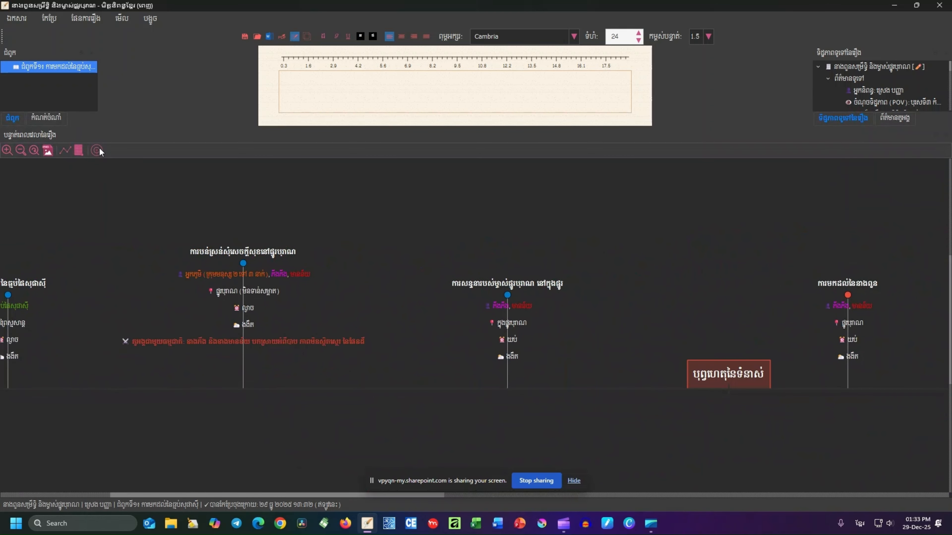
{"action": "left_click", "coordinate": [507, 296]}
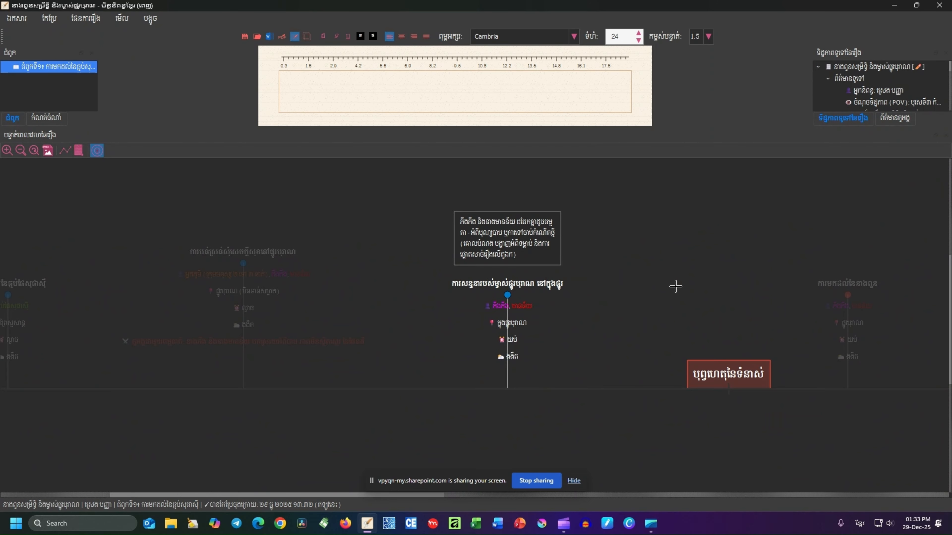
{"action": "left_click", "coordinate": [389, 111]}
{"action": "left_click", "coordinate": [97, 151]}
Step: Try out the timeline's magnification around the introduction events and return it to a smaller scale
{"action": "left_click_drag", "start_coordinate": [192, 272], "coordinate": [475, 280]}
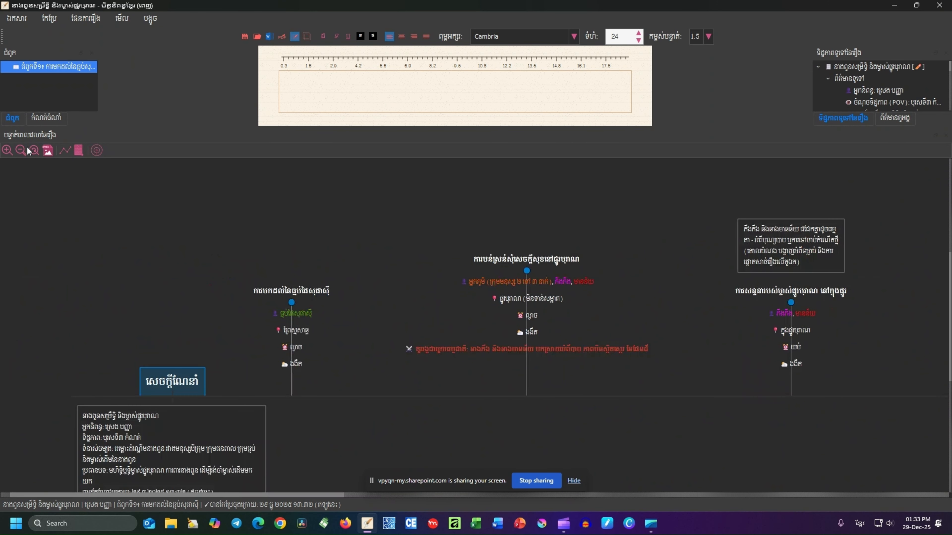
{"action": "left_click", "coordinate": [20, 150]}
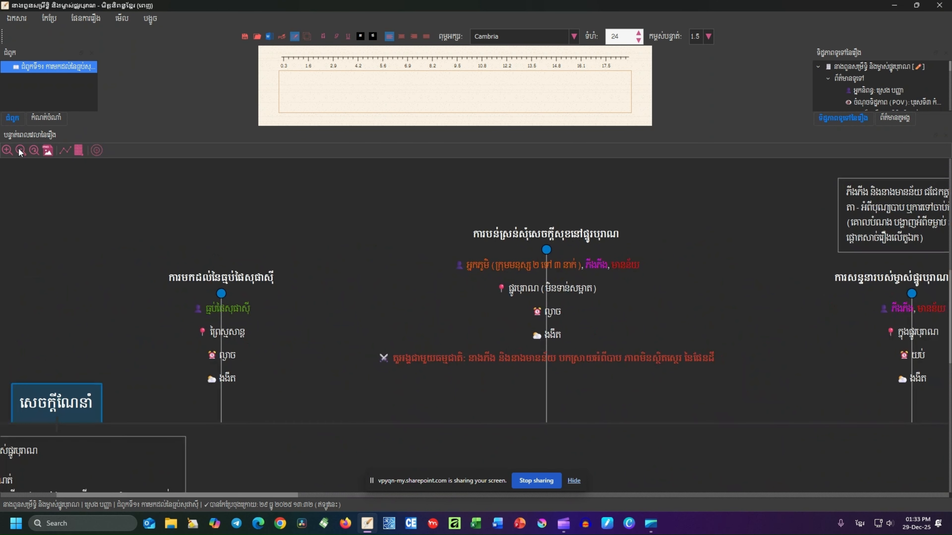
{"action": "left_click", "coordinate": [20, 151]}
{"action": "left_click_drag", "start_coordinate": [125, 278], "coordinate": [385, 283]}
{"action": "scroll", "coordinate": [423, 242], "scroll_direction": "down", "scroll_amount": 1}
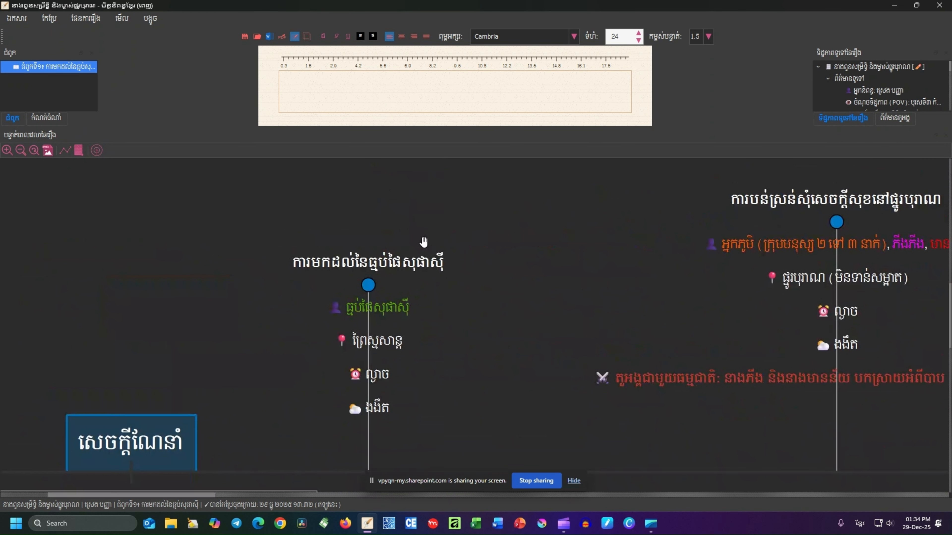
{"action": "scroll", "coordinate": [424, 242], "scroll_direction": "down", "scroll_amount": 3}
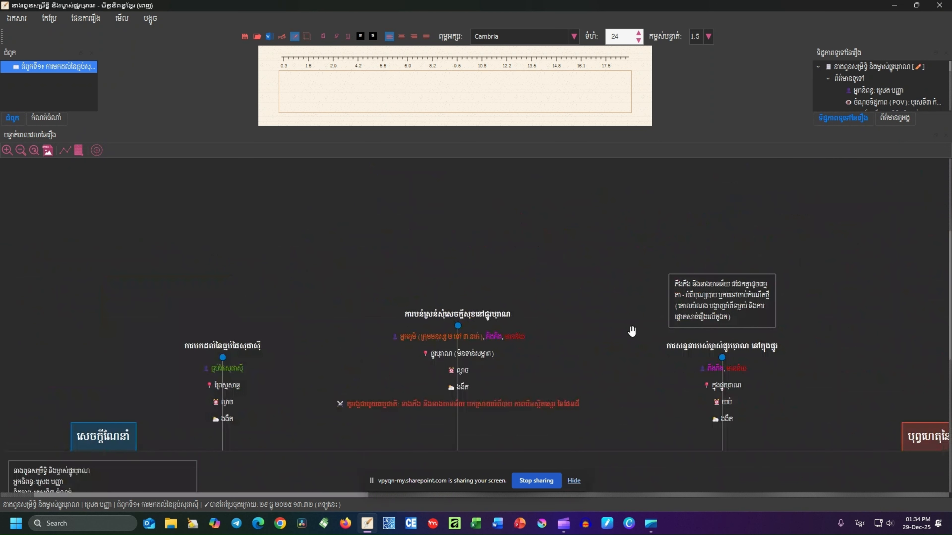
Step: Enlarge the writing area and write the word ការ on the chapter page
{"action": "left_click_drag", "start_coordinate": [488, 127], "coordinate": [499, 362]}
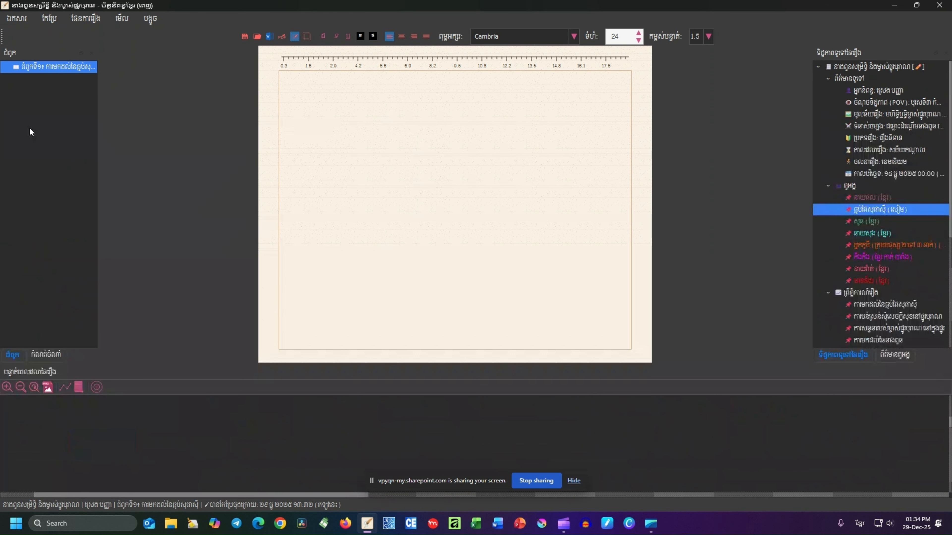
{"action": "key", "text": "alt+shift"}
{"action": "type", "text": "ka"}
{"action": "key", "text": "BackSpace"}
{"action": "key", "text": "BackSpace"}
{"action": "key", "text": "alt+shift"}
{"action": "type", "text": "ការ"}
Step: Format the word ការ in the Kh Ang KanTout font at size 12 and delete it from the page
{"action": "key", "text": "ctrl+a"}
{"action": "key", "text": "ctrl+shift+f"}
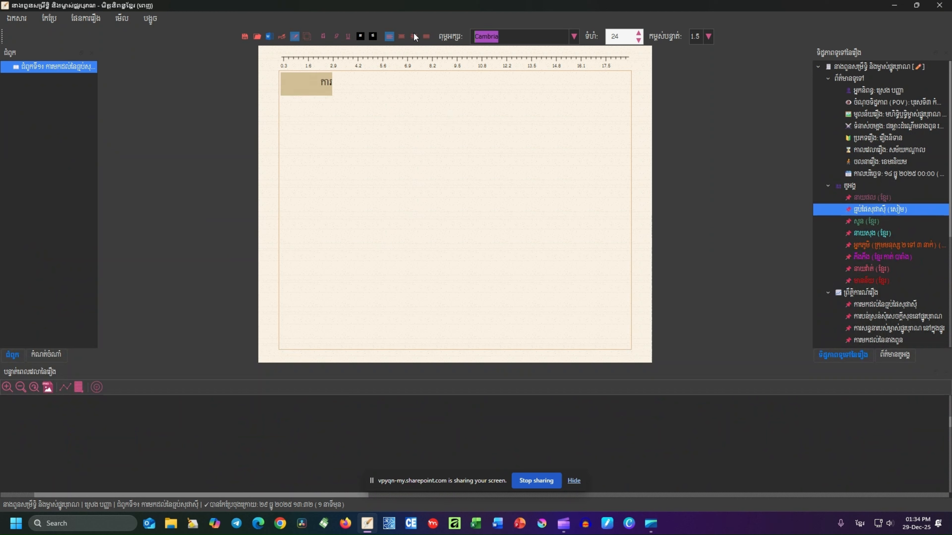
{"action": "key", "text": "alt+shift"}
{"action": "type", "text": "kh"}
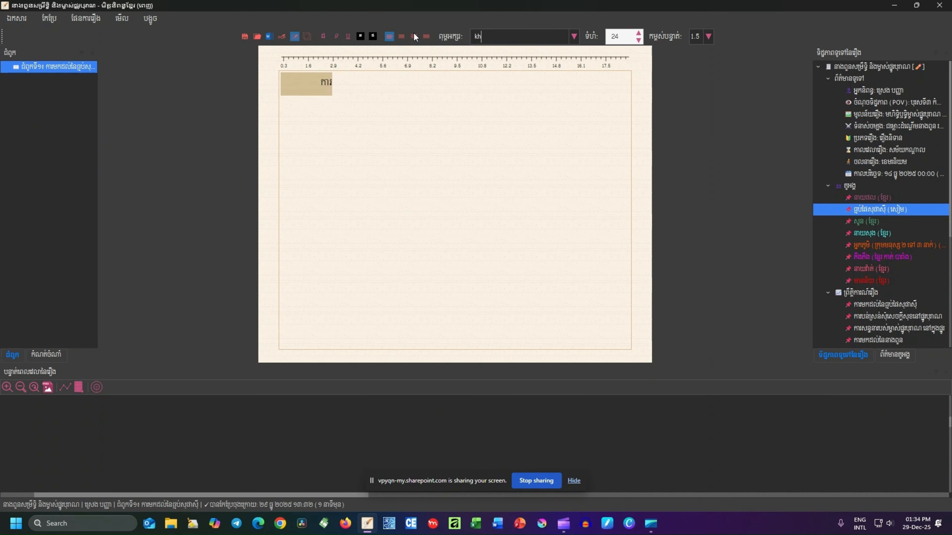
{"action": "type", "text": " Ang KanTout"}
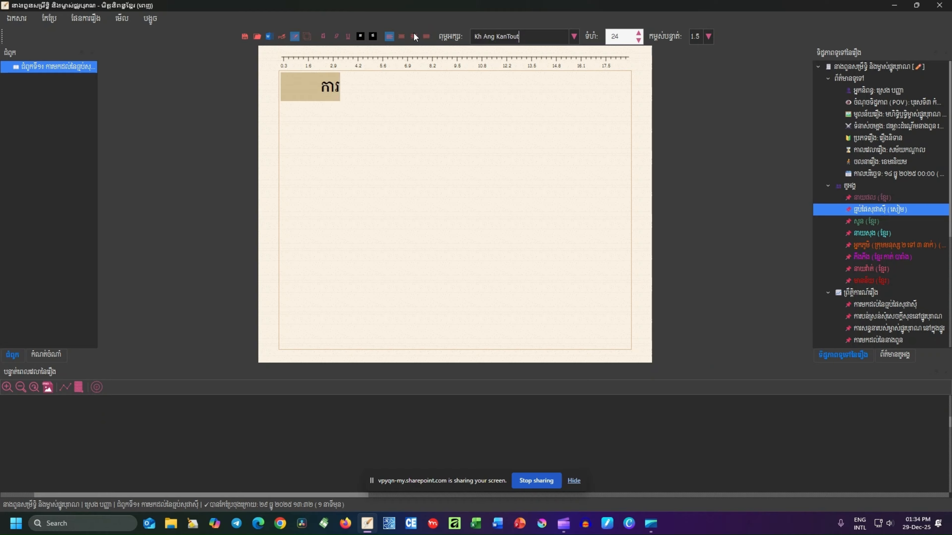
{"action": "key", "text": "Tab"}
{"action": "type", "text": "12"}
{"action": "left_click", "coordinate": [373, 93]}
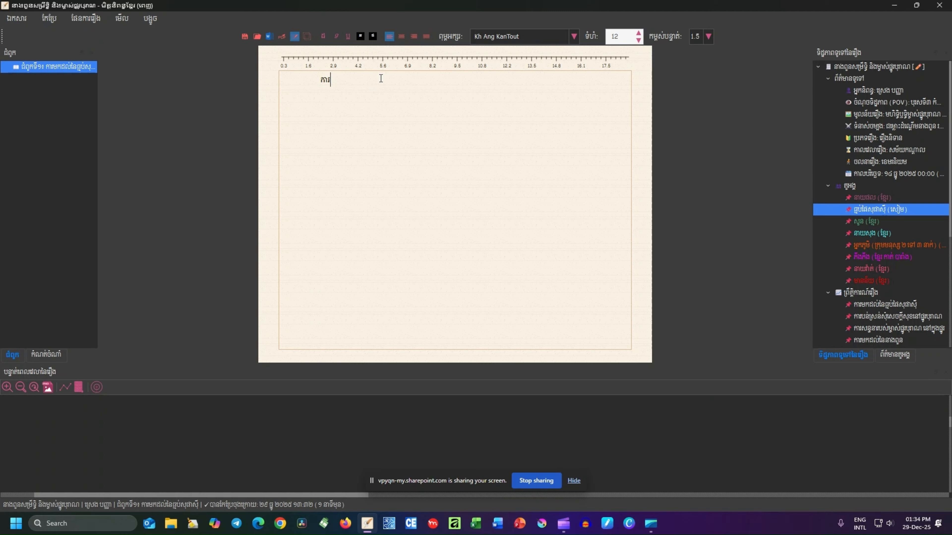
{"action": "left_click_drag", "start_coordinate": [381, 78], "coordinate": [255, 81]}
{"action": "key", "text": "BackSpace"}
Step: Enable the title display option (បង្ហាញចំណងជើង) in the appearance preferences and apply it
{"action": "left_click", "coordinate": [56, 18]}
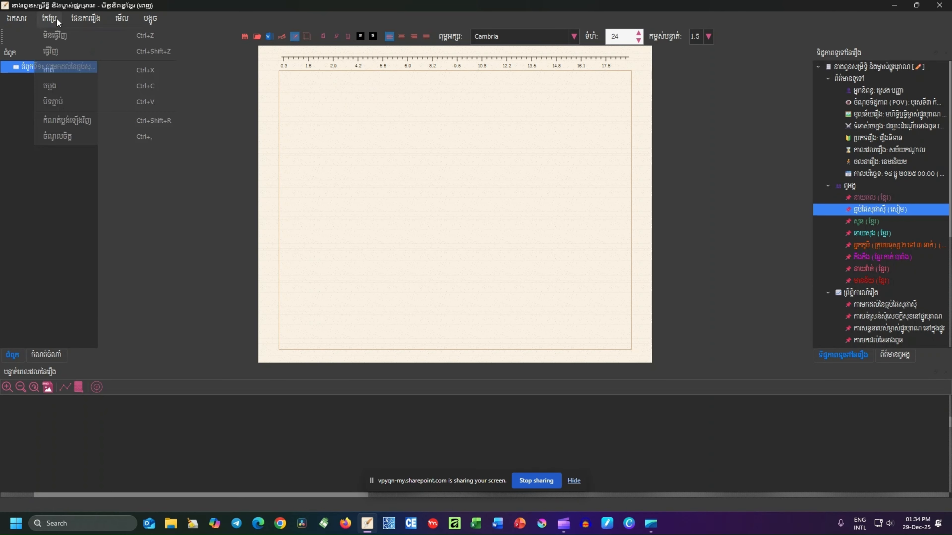
{"action": "left_click", "coordinate": [374, 89]}
{"action": "left_click", "coordinate": [51, 21]}
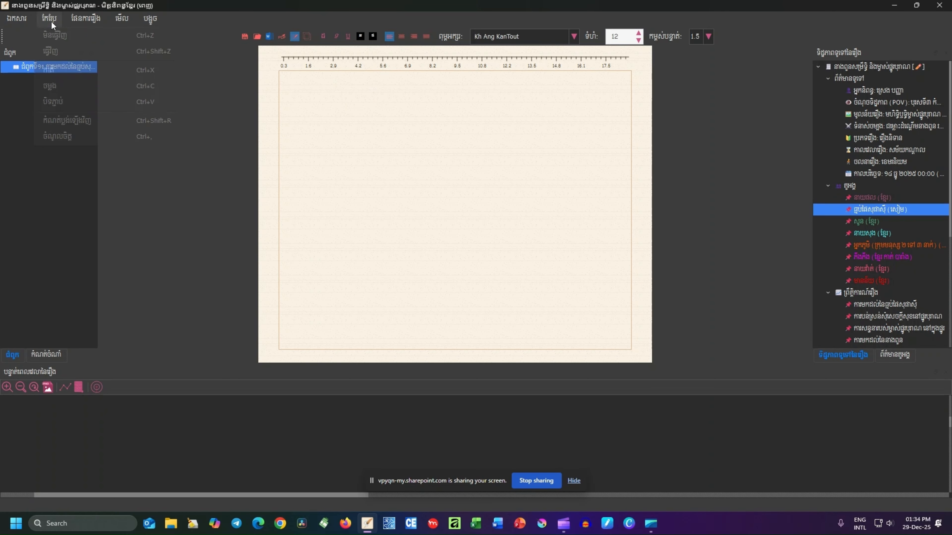
{"action": "left_click", "coordinate": [79, 137]}
{"action": "left_click", "coordinate": [395, 144]}
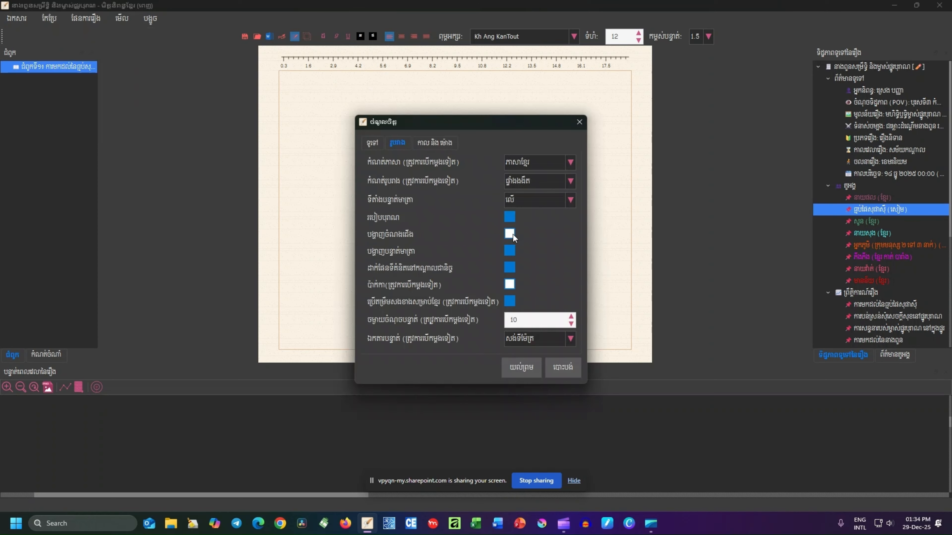
{"action": "left_click", "coordinate": [387, 230]}
{"action": "left_click", "coordinate": [521, 367]}
{"action": "key", "text": "Return"}
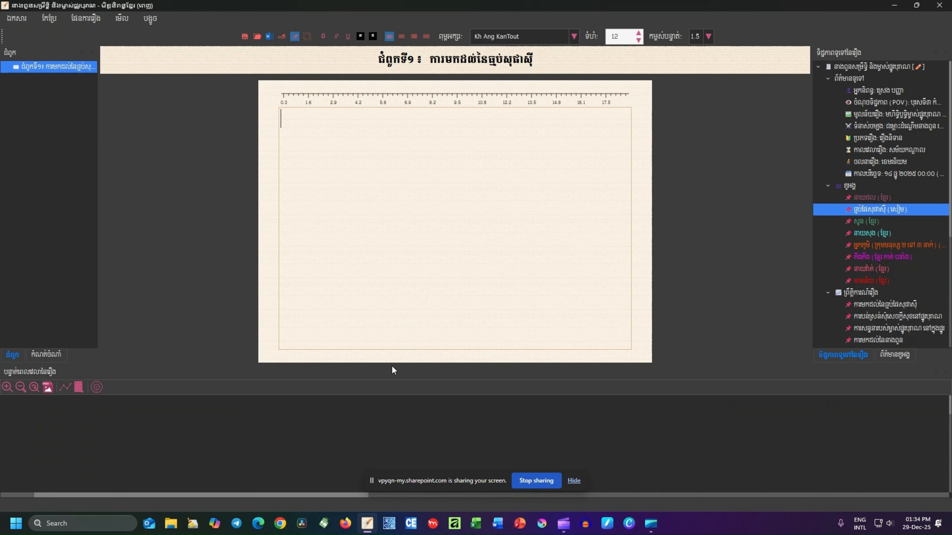
Step: Enlarge the timeline area, bring its events into view and begin the chapter text with សេចក្ត
{"action": "left_click_drag", "start_coordinate": [391, 365], "coordinate": [401, 223]}
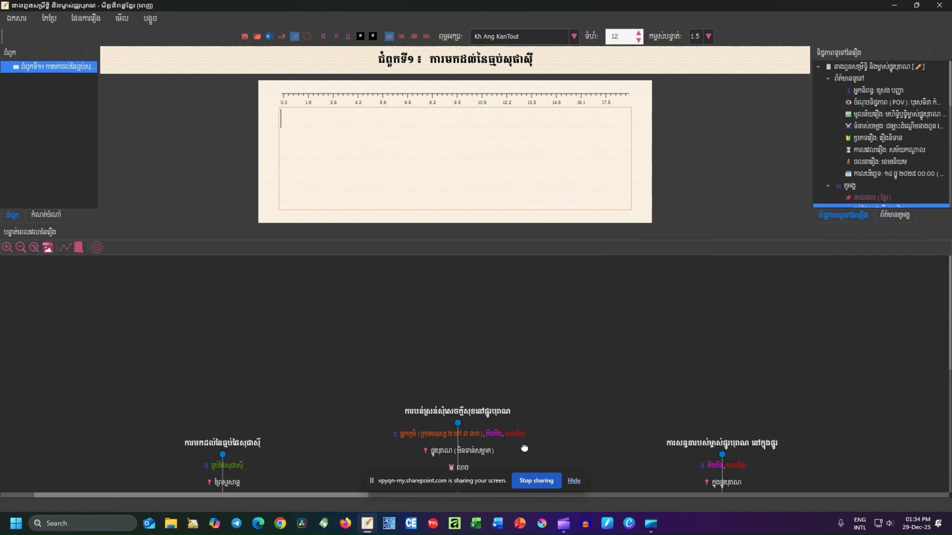
{"action": "left_click", "coordinate": [490, 173]}
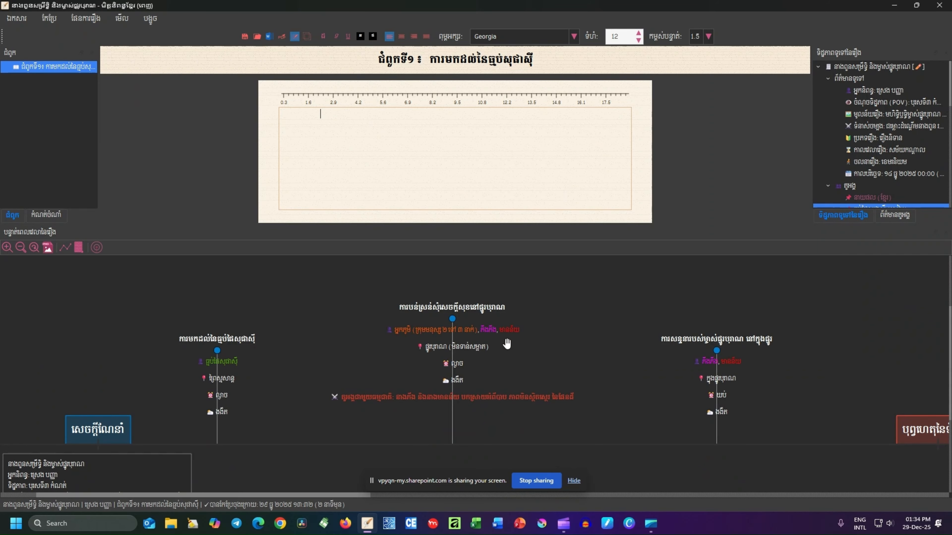
{"action": "scroll", "coordinate": [881, 132], "scroll_direction": "down", "scroll_amount": 5}
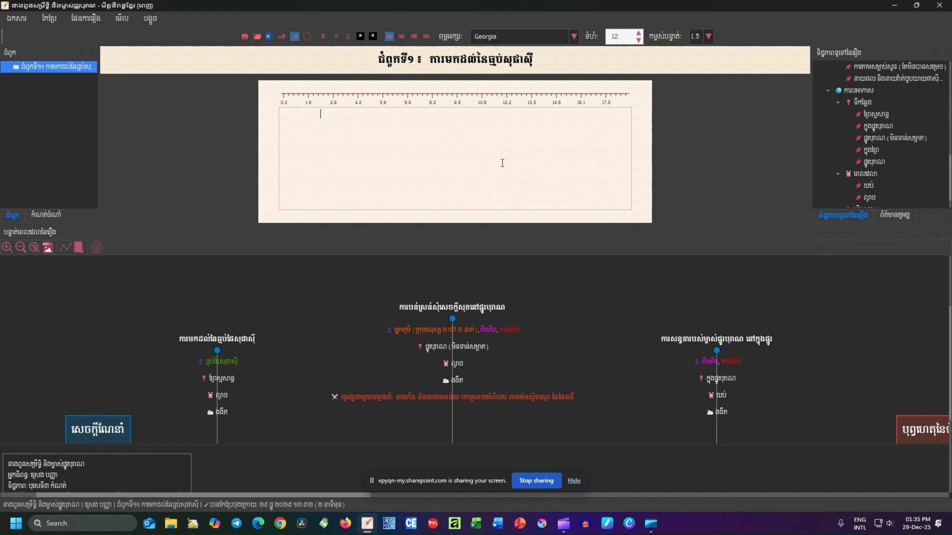
{"action": "type", "text": "ca"}
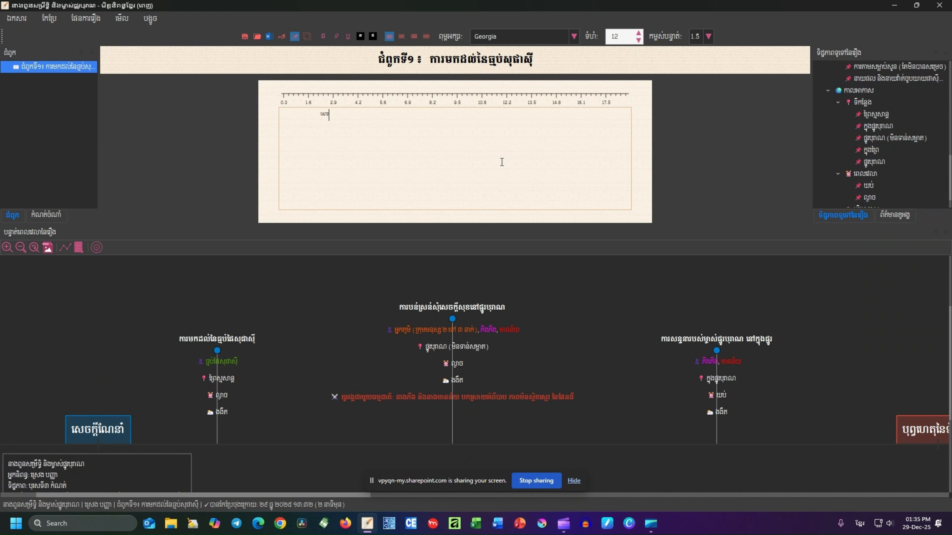
Step: Set the font of all the chapter text to Kh Ang KanTout
{"action": "key", "text": "ctrl+a"}
{"action": "left_click_drag", "start_coordinate": [504, 37], "coordinate": [457, 39]}
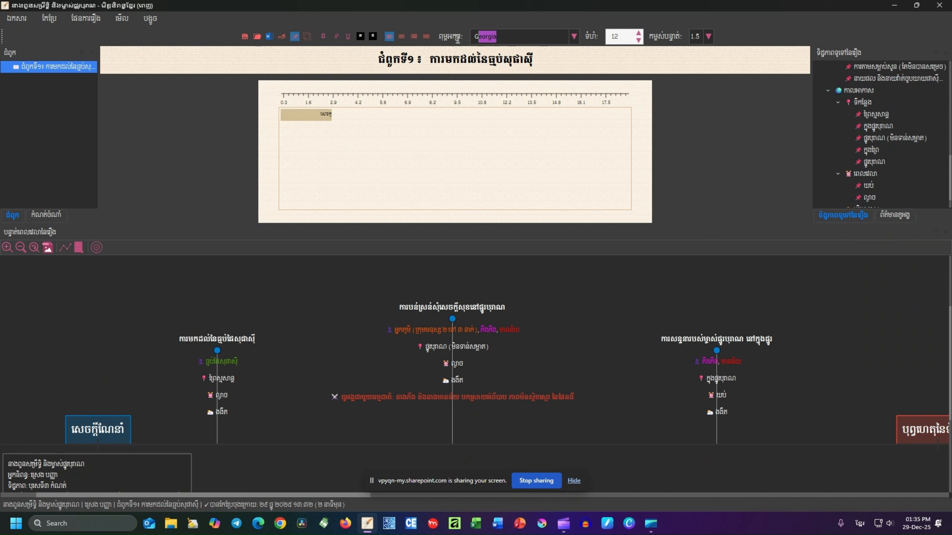
{"action": "type", "text": "khmer ang k"}
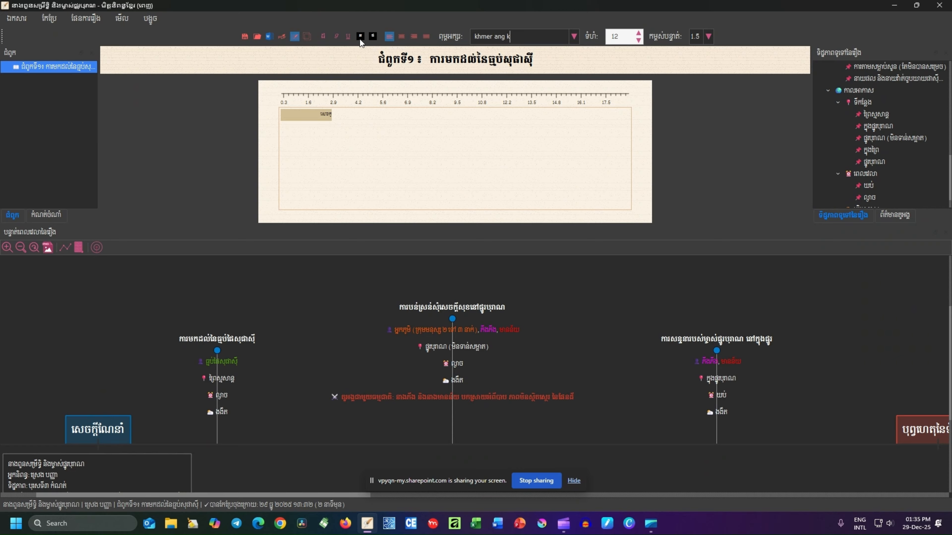
{"action": "type", "text": "an"}
{"action": "left_click", "coordinate": [494, 41]}
{"action": "key", "text": "BackSpace"}
{"action": "key", "text": "BackSpace"}
{"action": "scroll", "coordinate": [529, 37], "scroll_direction": "up", "scroll_amount": 1}
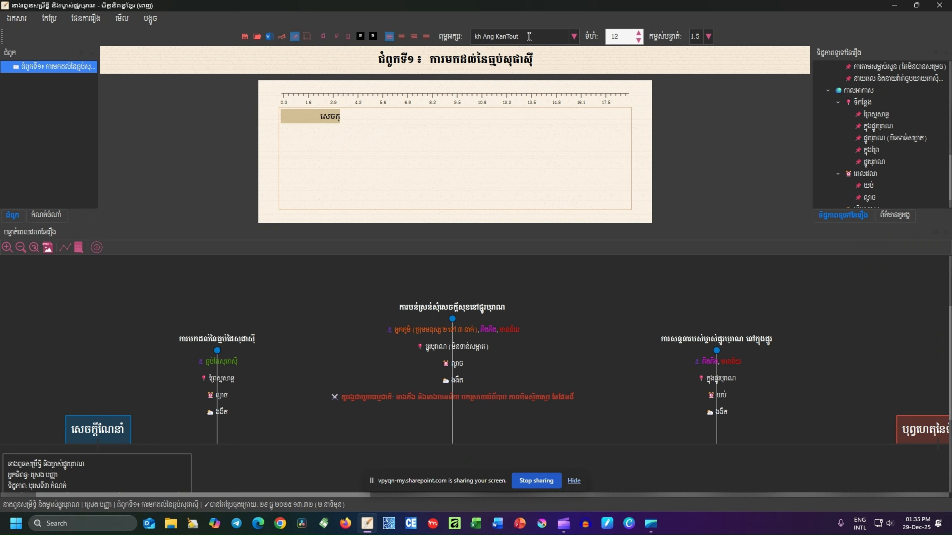
Step: Complete the chapter text as សេចក្តីផ្តើមនៃការស្រឡាញ់ and justify it
{"action": "left_click", "coordinate": [494, 124]}
{"action": "key", "text": "super+space"}
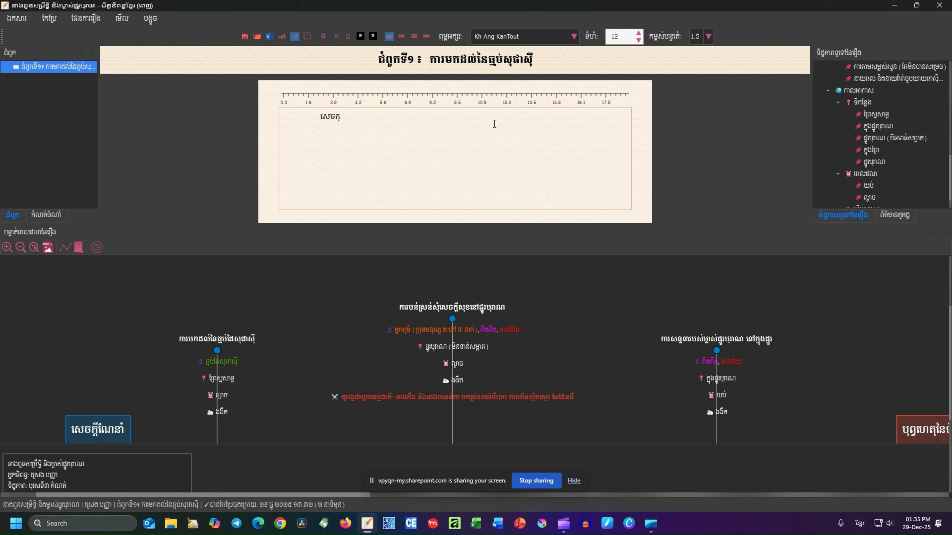
{"action": "type", "text": "តីផ្តើមនៃការស្រឡាញ់"}
{"action": "key", "text": "ctrl+a"}
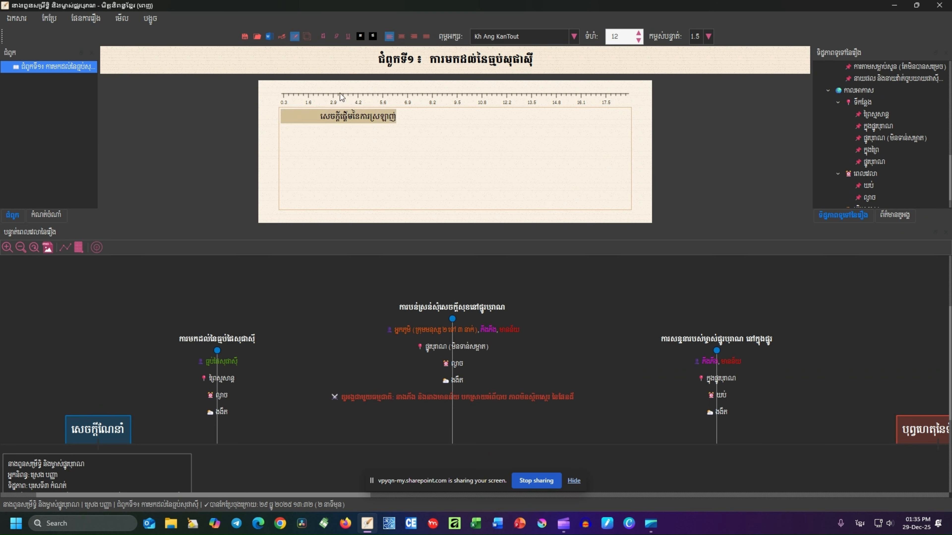
{"action": "left_click", "coordinate": [426, 37]}
Step: Review the appearance preferences and close them without applying any change
{"action": "left_click", "coordinate": [49, 18]}
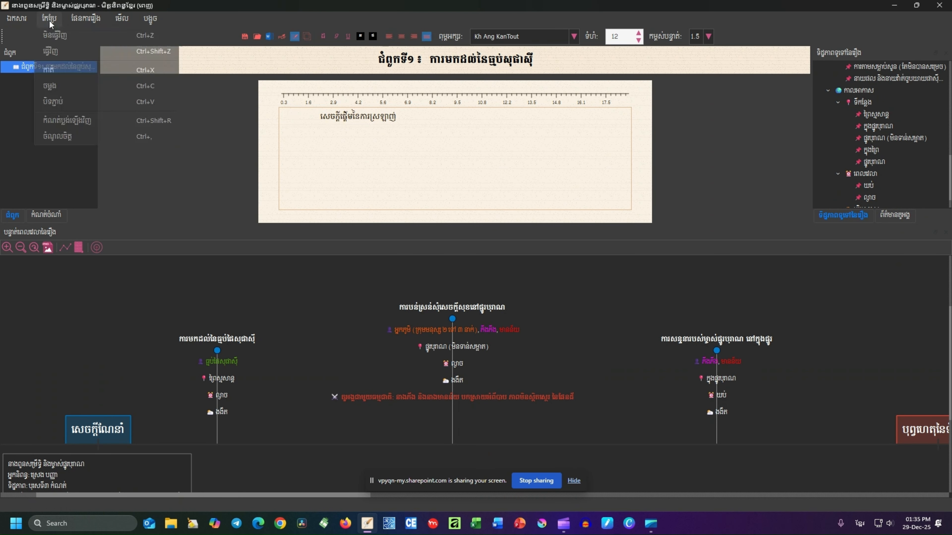
{"action": "left_click", "coordinate": [57, 136]}
{"action": "left_click", "coordinate": [397, 143]}
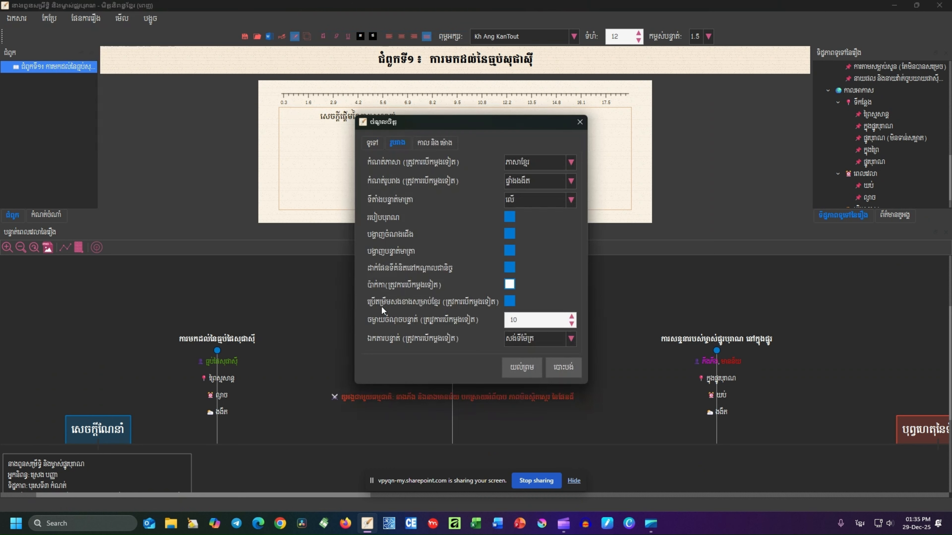
{"action": "left_click", "coordinate": [568, 369]}
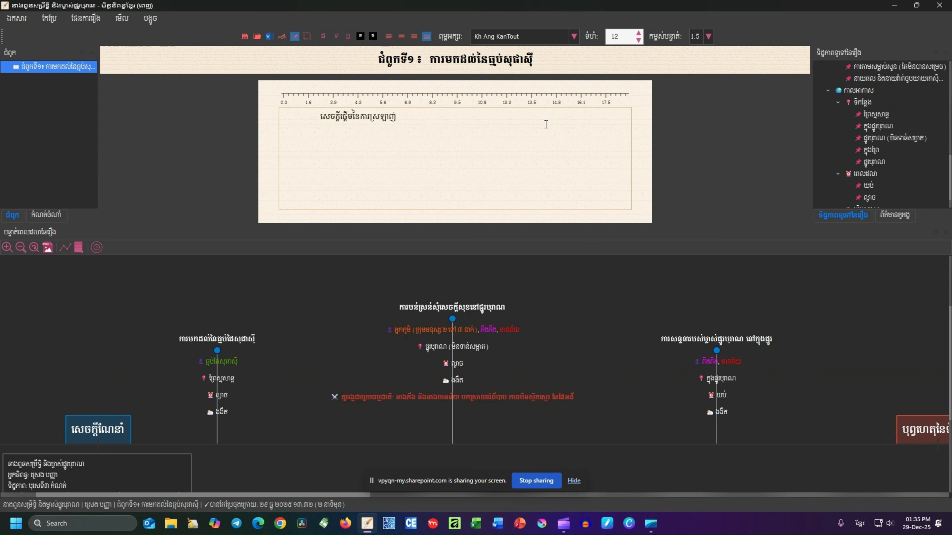
Step: Continue the chapter text with គឺជាការពេញចិត្ត រវាងចិត្ត និងចិត្ត ហើយជាការសប្បាយចិត្តទៅវិញ
{"action": "type", "text": "គឺជាការពេញចិត្ត រវាងចិត្ត និ"}
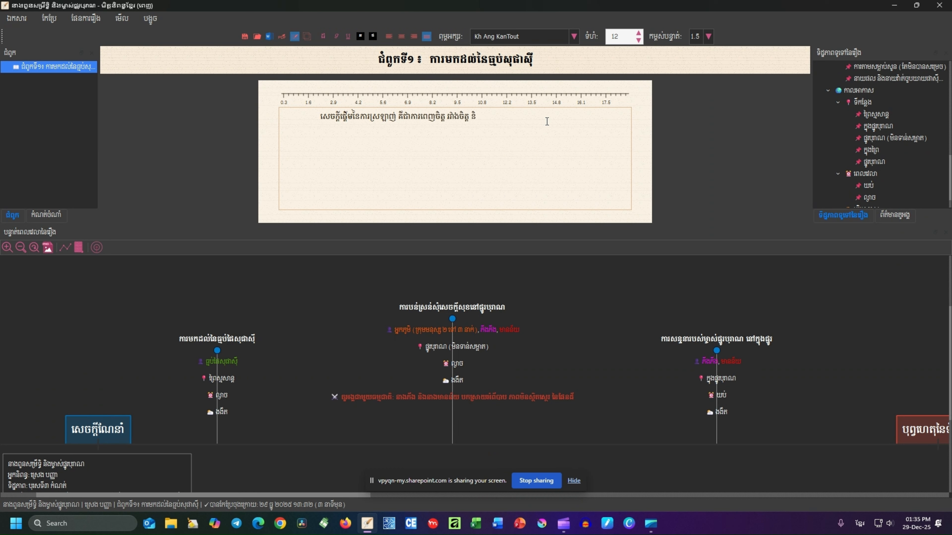
{"action": "type", "text": "ងចិត្ត ហើយជាករ"}
{"action": "key", "text": "BackSpace"}
{"action": "type", "text": "ារសប្"}
{"action": "type", "text": "បាយចិត្តទៅវិញ"}
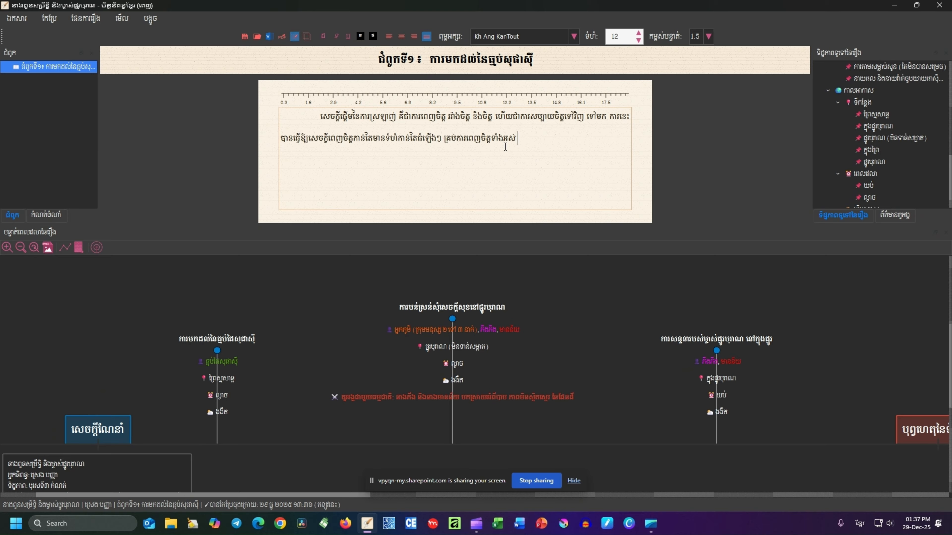
Step: Finish the chapter paragraph with សុទ្ធតែបានមកពីការស្រឡាញ់ និងការពេញចិត្ត។
{"action": "type", "text": "សុទ្ធតែបានមកពីការស្រឡ"}
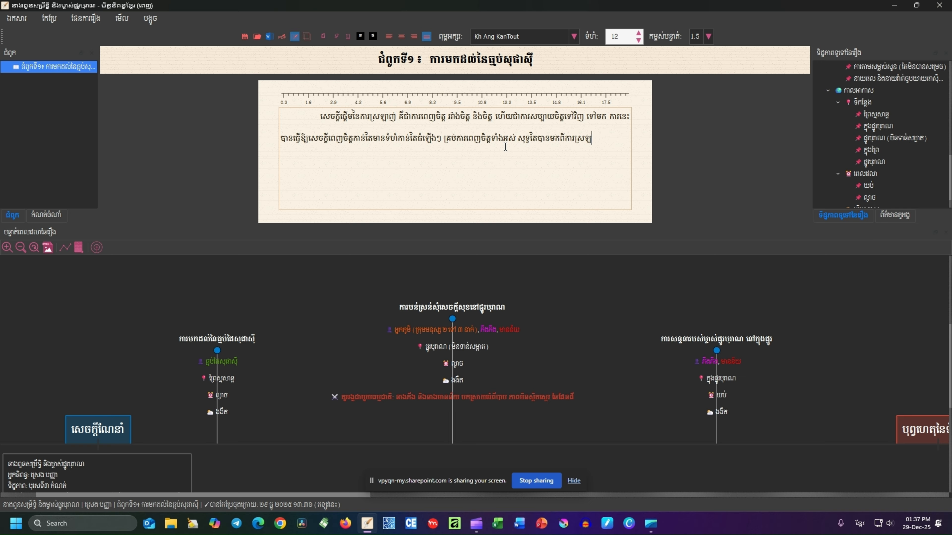
{"action": "type", "text": "ាញ់ និងការពេញ"}
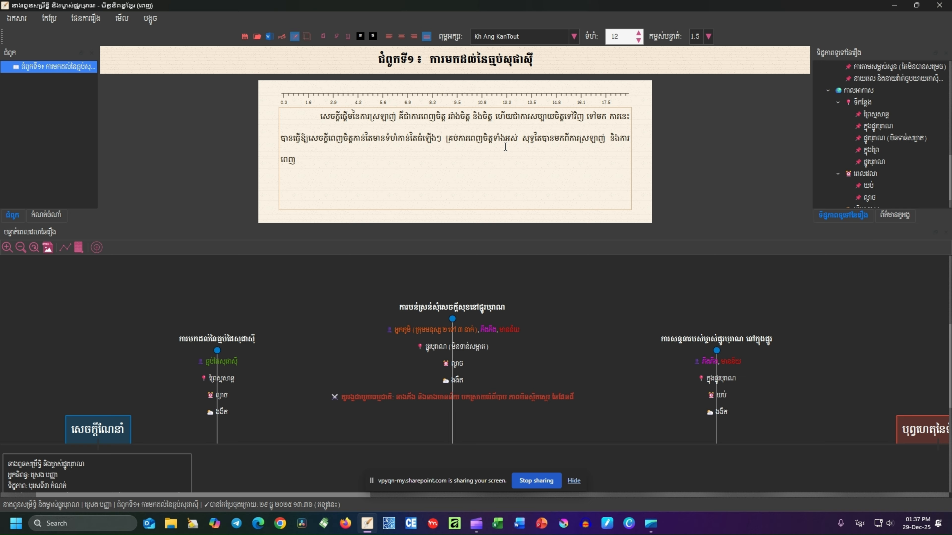
{"action": "type", "text": "ចិត្ត។"}
Step: Try several line spacings on the chapter paragraph, including 1.15, 1.5 and 1.0
{"action": "left_click", "coordinate": [708, 36]}
{"action": "left_click", "coordinate": [702, 64]}
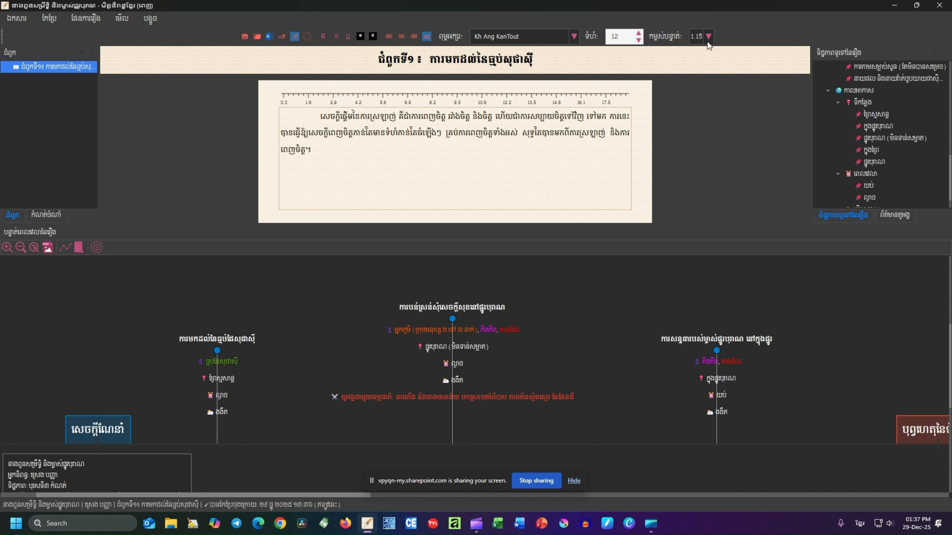
{"action": "left_click", "coordinate": [708, 38]}
{"action": "left_click", "coordinate": [703, 72]}
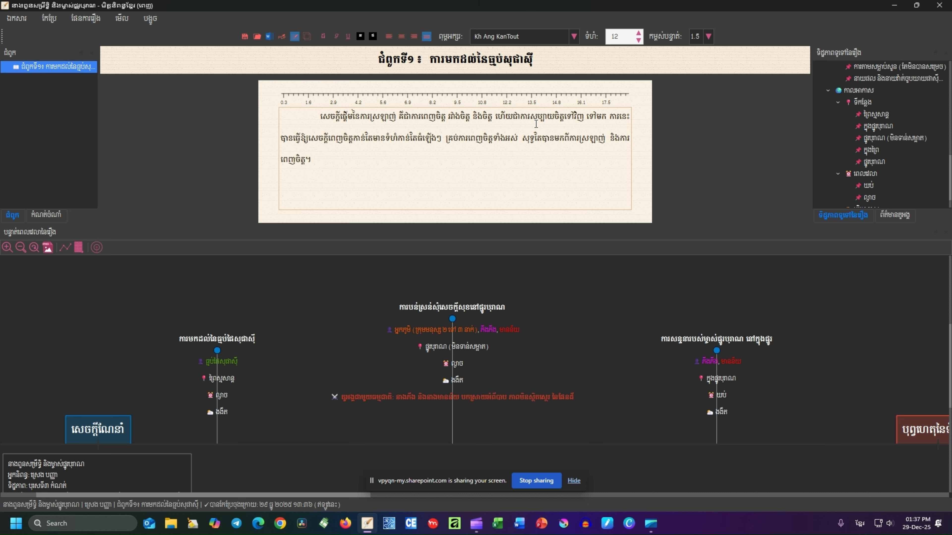
{"action": "left_click", "coordinate": [708, 37]}
{"action": "left_click", "coordinate": [699, 90]}
{"action": "left_click", "coordinate": [708, 36]}
{"action": "left_click", "coordinate": [700, 51]}
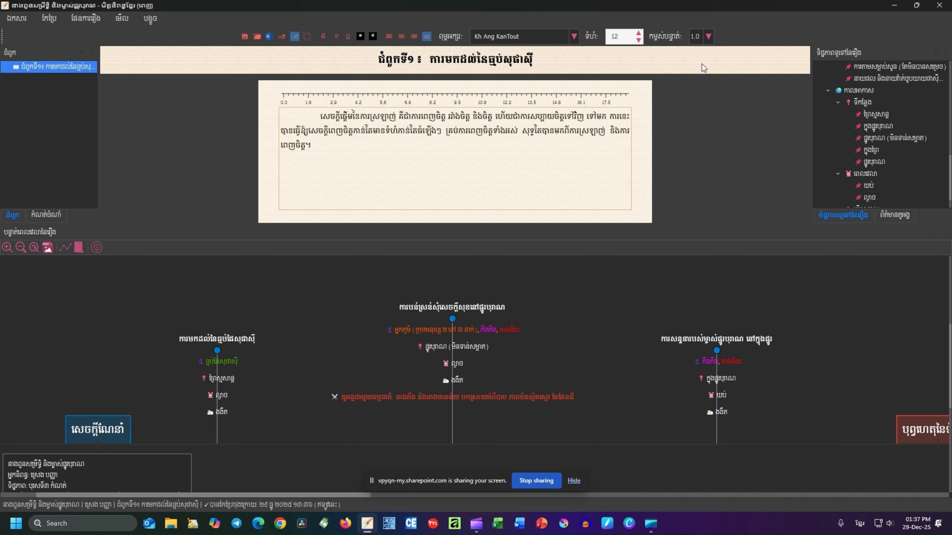
Step: Set the line spacing of the chapter paragraph to 1.15
{"action": "left_click_drag", "start_coordinate": [312, 146], "coordinate": [212, 102]}
{"action": "left_click", "coordinate": [708, 36]}
{"action": "left_click", "coordinate": [704, 50]}
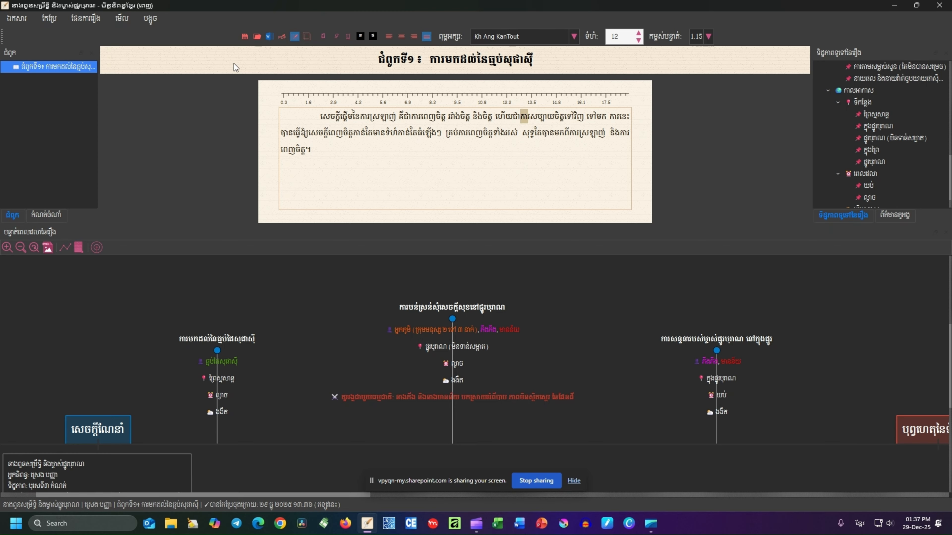
Step: Create a second chapter titled ជំពូកទី២៖ នេះជាការតេស្តសាកល្បង and indent its first line
{"action": "right_click", "coordinate": [46, 91]}
{"action": "left_click", "coordinate": [59, 99]}
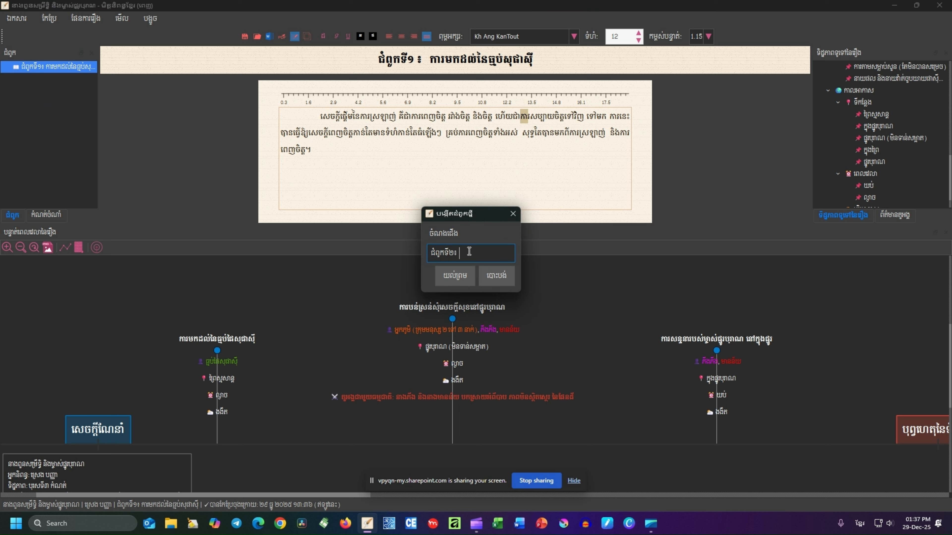
{"action": "type", "text": "នេះជាការតេស្តសាកល្បង"}
{"action": "key", "text": "Return"}
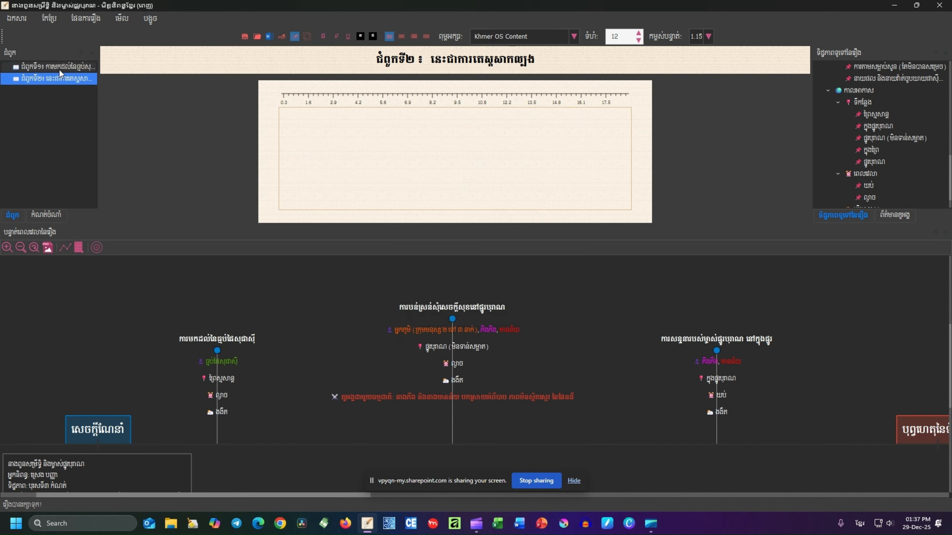
{"action": "key", "text": "Tab"}
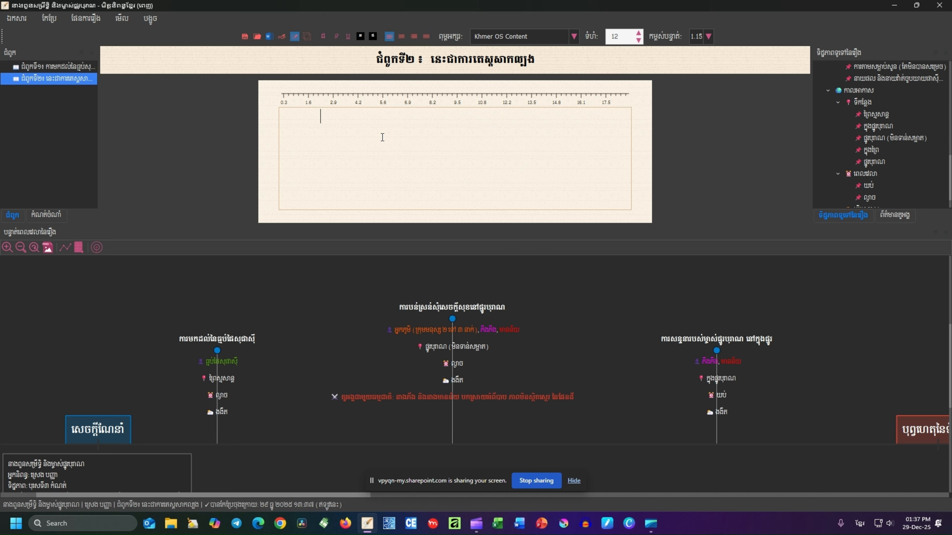
Step: Switch to chapter one and back to chapter two, and delete chapter two
{"action": "left_click", "coordinate": [75, 66]}
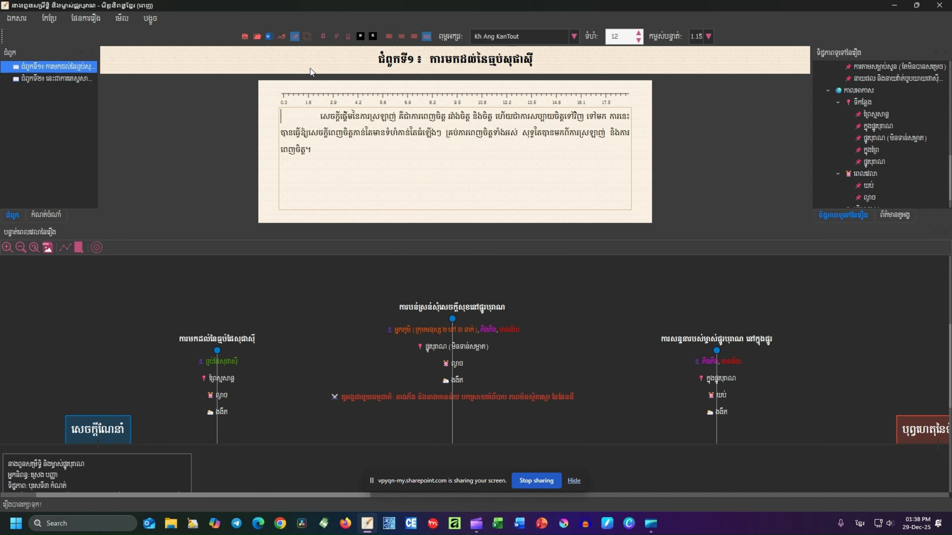
{"action": "left_click", "coordinate": [80, 77]}
{"action": "right_click", "coordinate": [67, 81]}
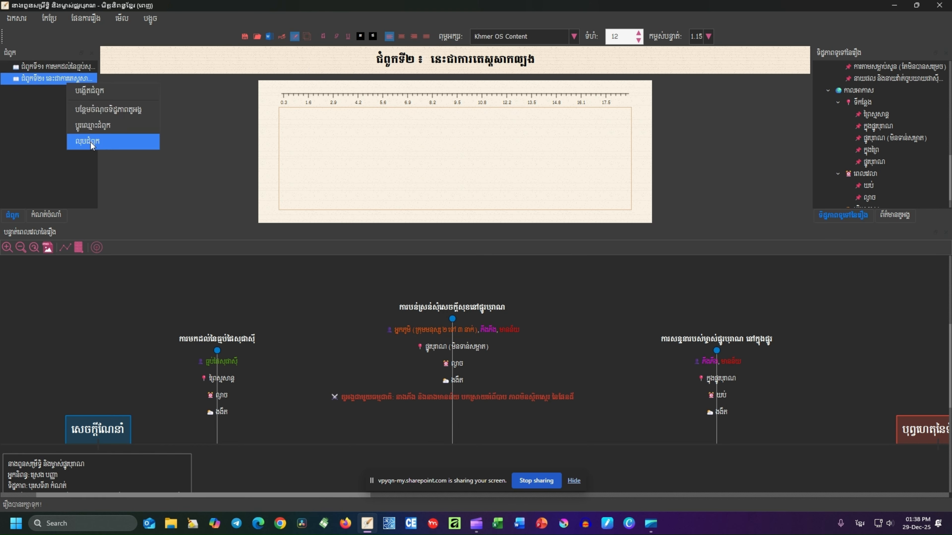
{"action": "left_click", "coordinate": [82, 140]}
{"action": "left_click", "coordinate": [537, 276]}
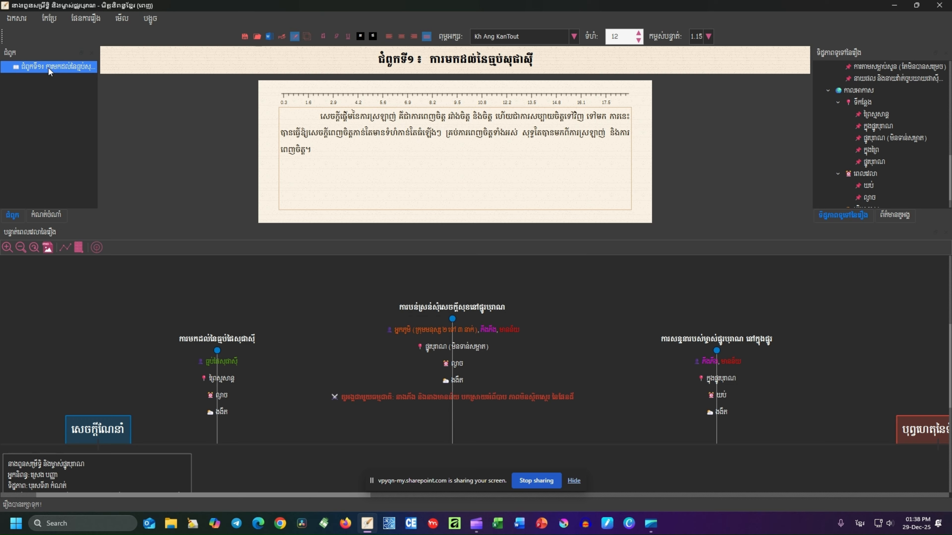
Step: Insert a character dialogue line (សន្ទនាតួអង្គ) for the first listed character below the chapter paragraph
{"action": "right_click", "coordinate": [48, 68]}
{"action": "left_click", "coordinate": [471, 147]}
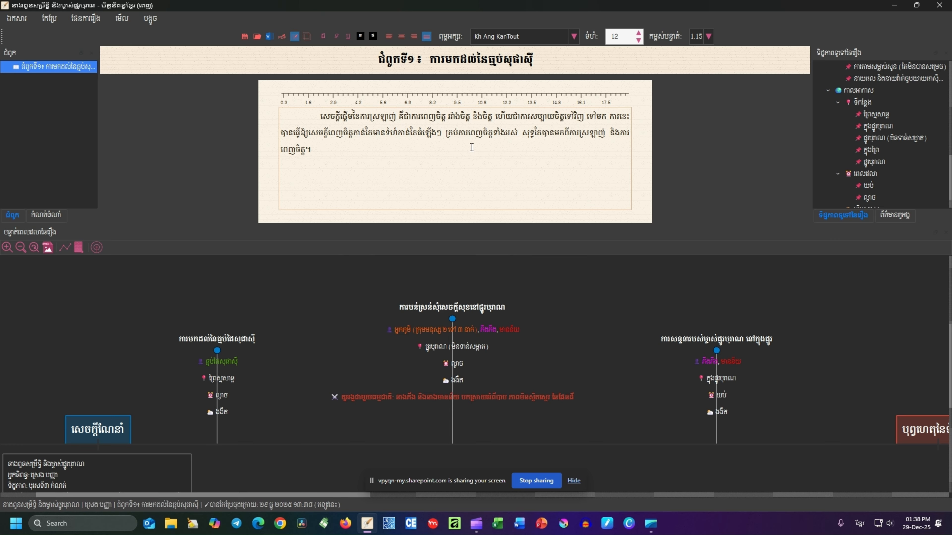
{"action": "right_click", "coordinate": [398, 161]}
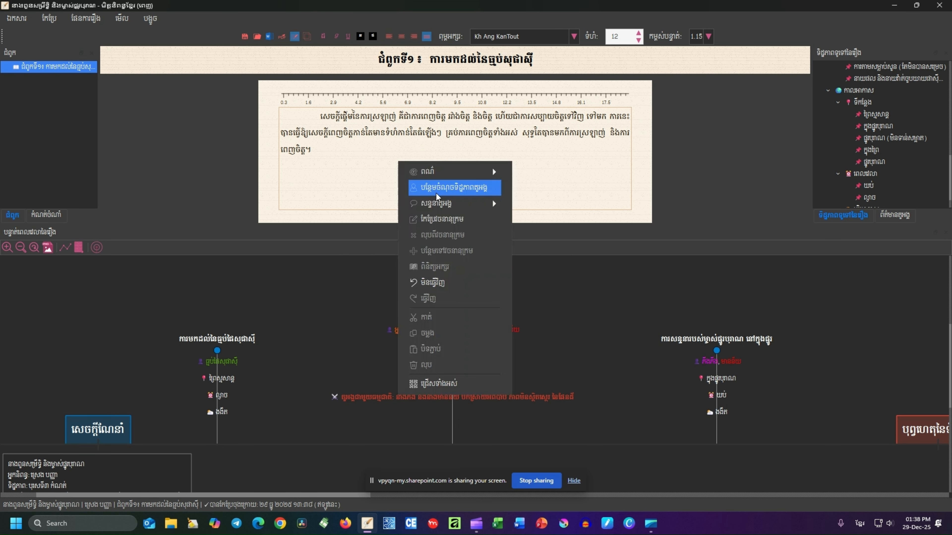
{"action": "mouse_move", "coordinate": [492, 209]}
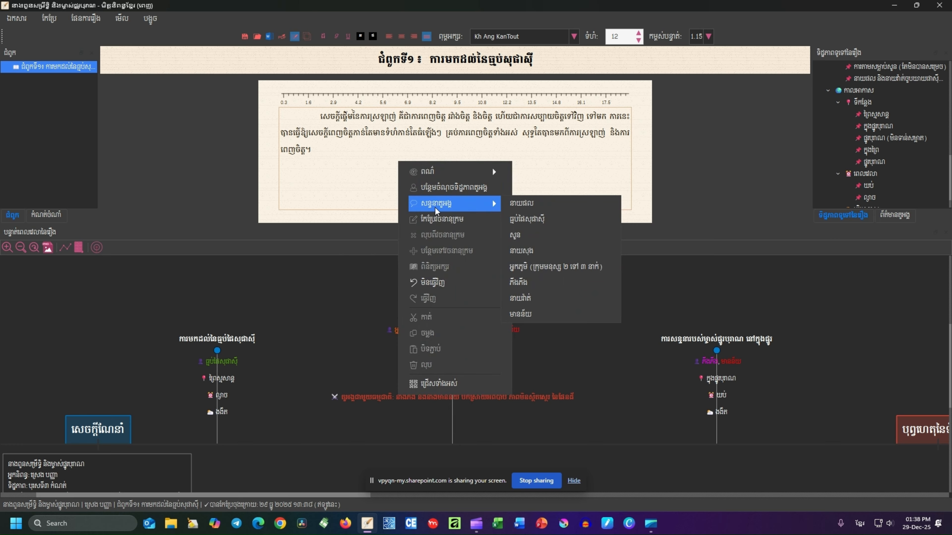
{"action": "left_click", "coordinate": [532, 207]}
Step: Enter trial text in the dialogue line, clear it and try indenting the line
{"action": "type", "text": "សាស"}
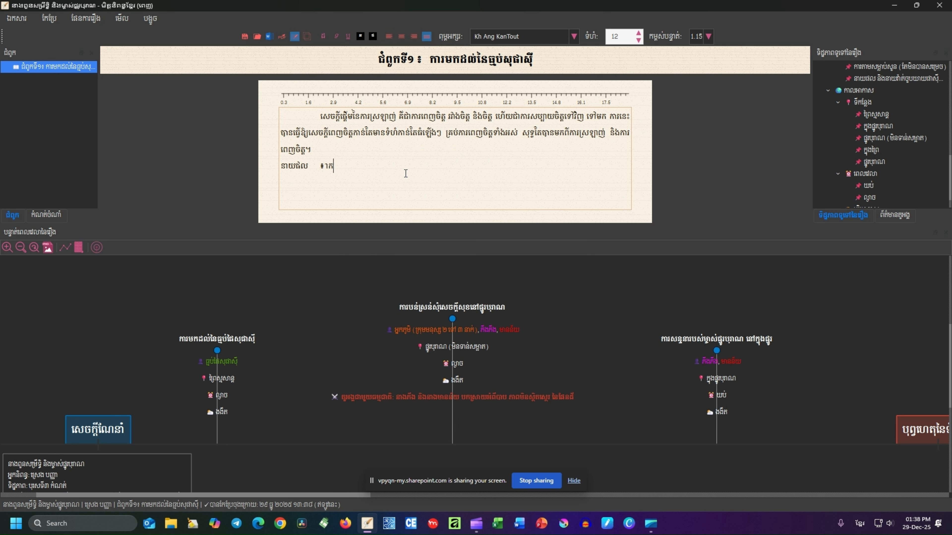
{"action": "key", "text": "BackSpace"}
{"action": "key", "text": "BackSpace"}
{"action": "key", "text": "BackSpace"}
{"action": "triple_click", "coordinate": [353, 168]}
{"action": "left_click", "coordinate": [329, 167]}
{"action": "left_click", "coordinate": [291, 166]}
{"action": "key", "text": "Tab"}
{"action": "triple_click", "coordinate": [291, 166]}
{"action": "left_click", "coordinate": [380, 166]}
Step: Try adding quotation marks to the dialogue line and clear its trial text សាស
{"action": "key", "text": "alt+shift"}
{"action": "type", "text": "\""}
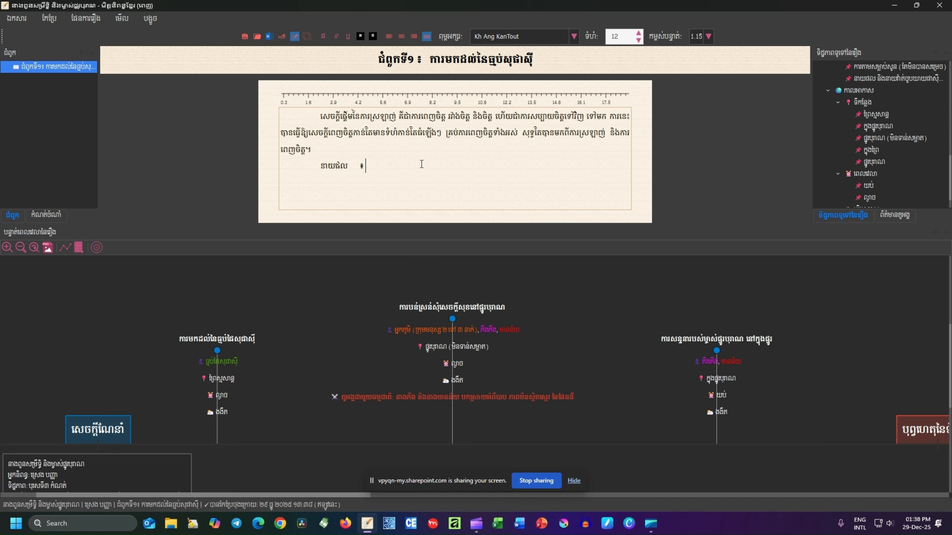
{"action": "type", "text": "\""}
{"action": "key", "text": "shift+Left"}
{"action": "key", "text": "shift+Left"}
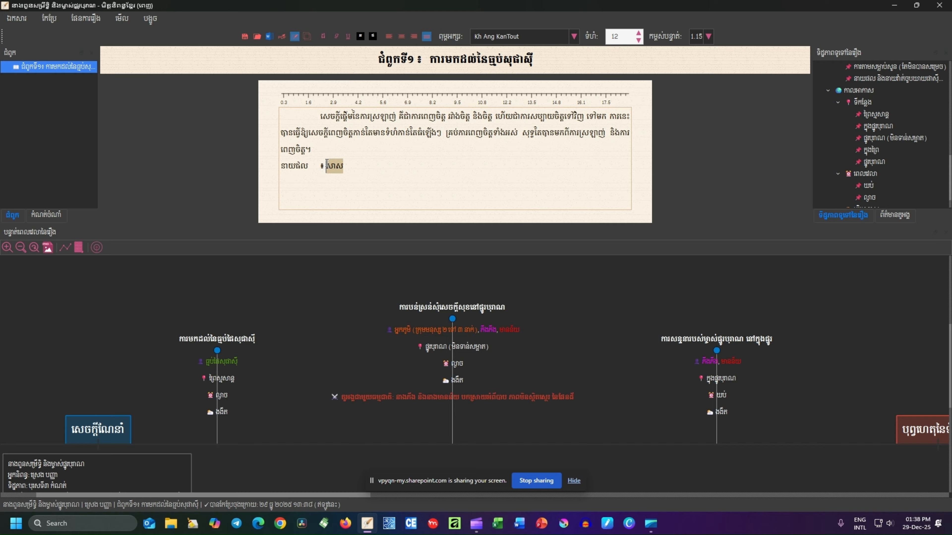
{"action": "key", "text": "BackSpace"}
{"action": "right_click", "coordinate": [397, 171]}
{"action": "left_click", "coordinate": [393, 167]}
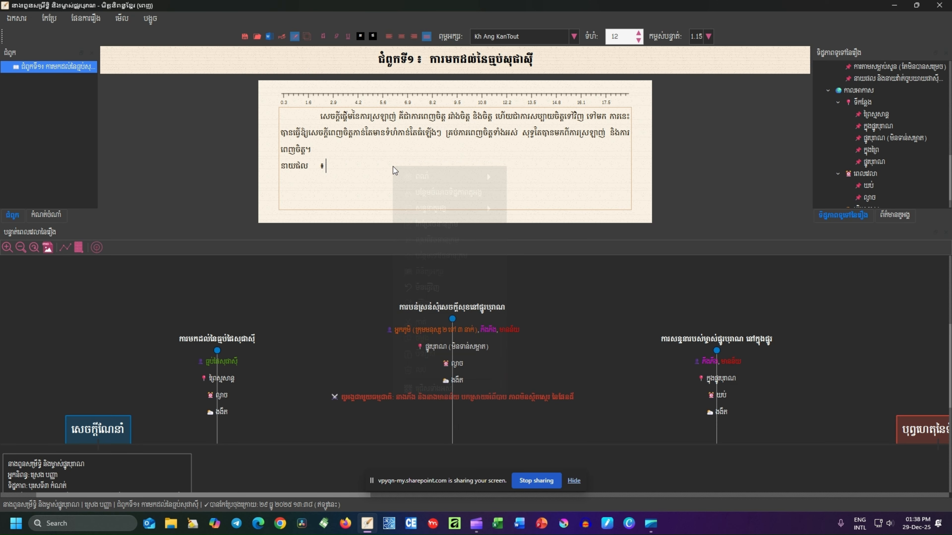
{"action": "right_click", "coordinate": [393, 166]}
{"action": "left_click", "coordinate": [337, 168]}
{"action": "triple_click", "coordinate": [336, 168]}
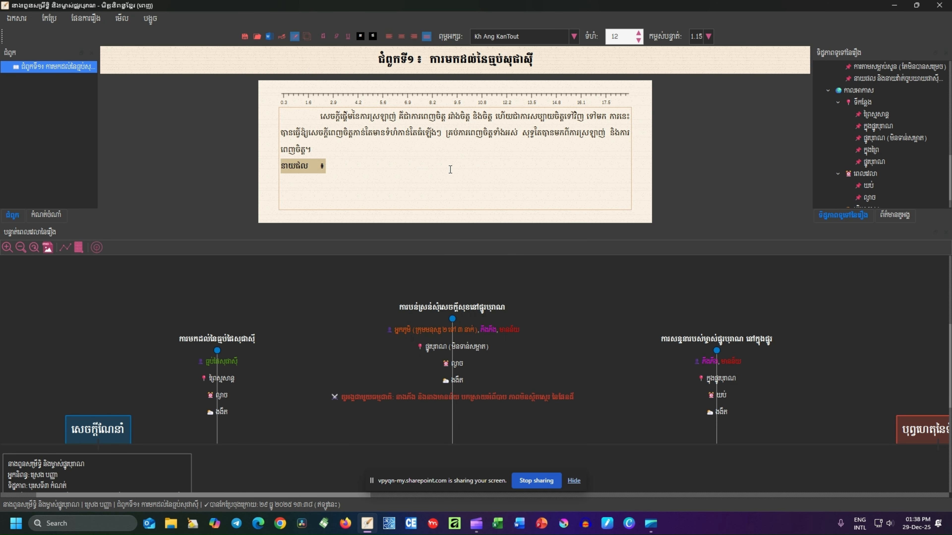
{"action": "right_click", "coordinate": [386, 154]}
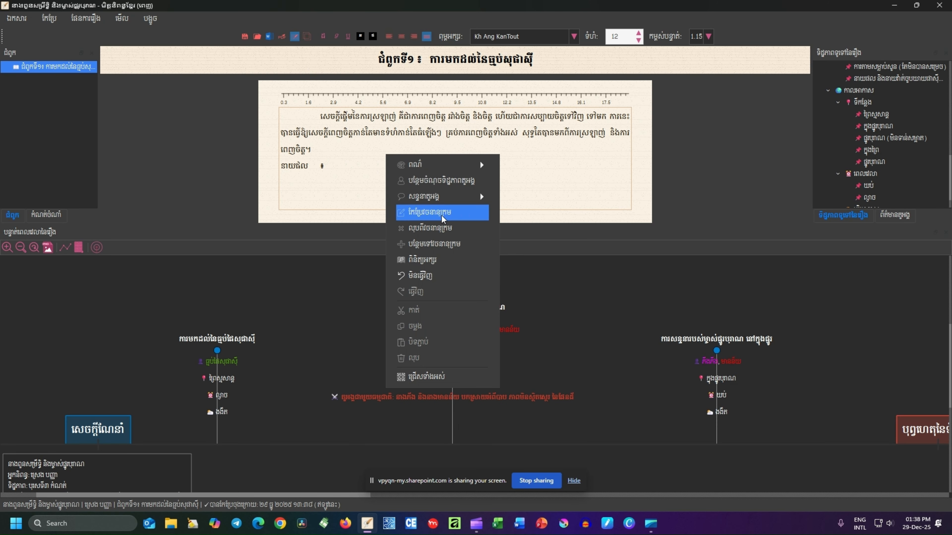
{"action": "left_click", "coordinate": [375, 139]}
Step: Run the spelling check (ពិនិត្យអក្សរ) on a word in the paragraph's second line and close its result
{"action": "left_click", "coordinate": [419, 133]}
{"action": "right_click", "coordinate": [420, 133]}
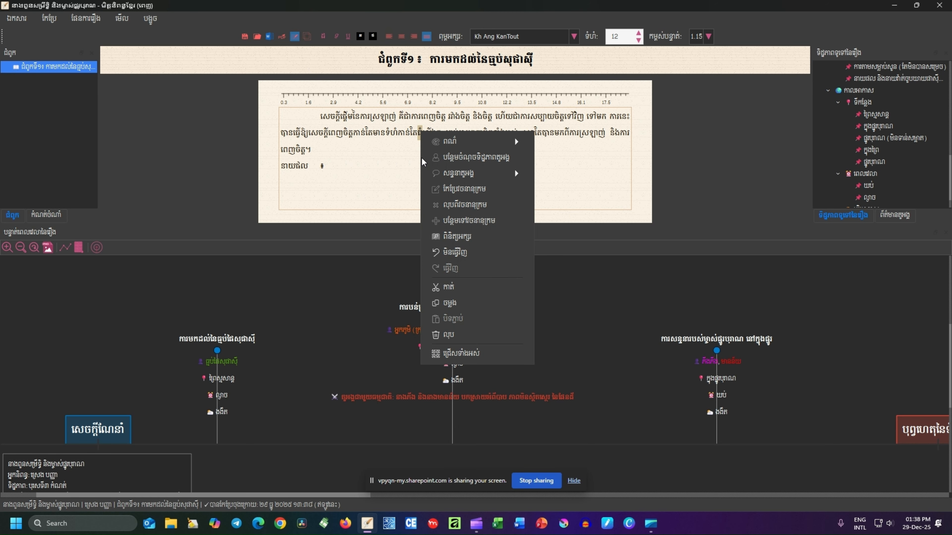
{"action": "left_click", "coordinate": [450, 240]}
{"action": "key", "text": "Return"}
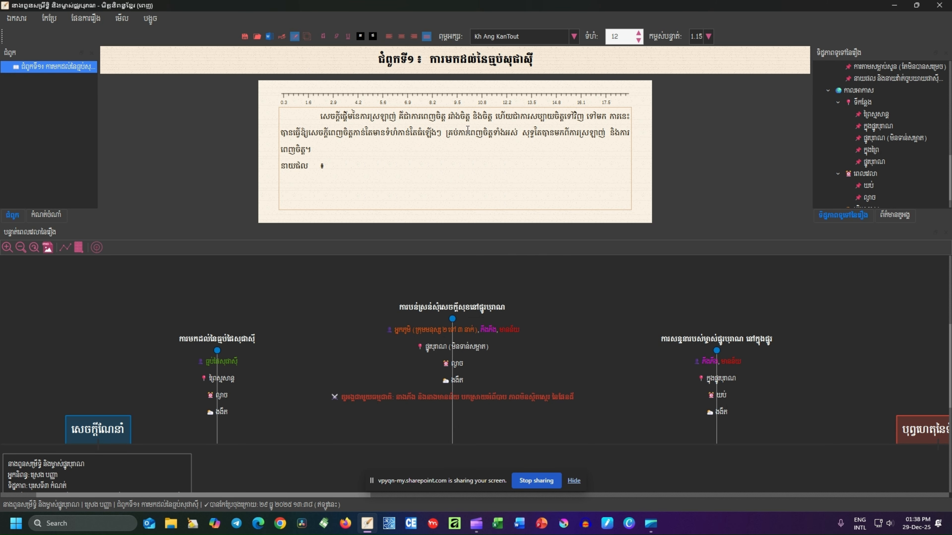
Step: Enter sfsfasf in the dialogue line and add that word to the dictionary
{"action": "left_click", "coordinate": [397, 169]}
{"action": "type", "text": "sfsfasf"}
{"action": "left_click_drag", "start_coordinate": [349, 164], "coordinate": [325, 165]}
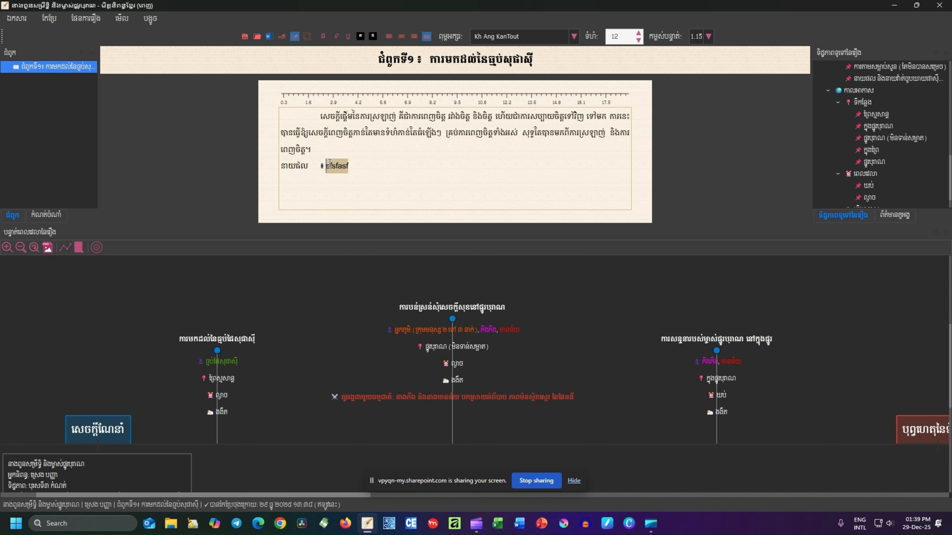
{"action": "right_click", "coordinate": [326, 165]}
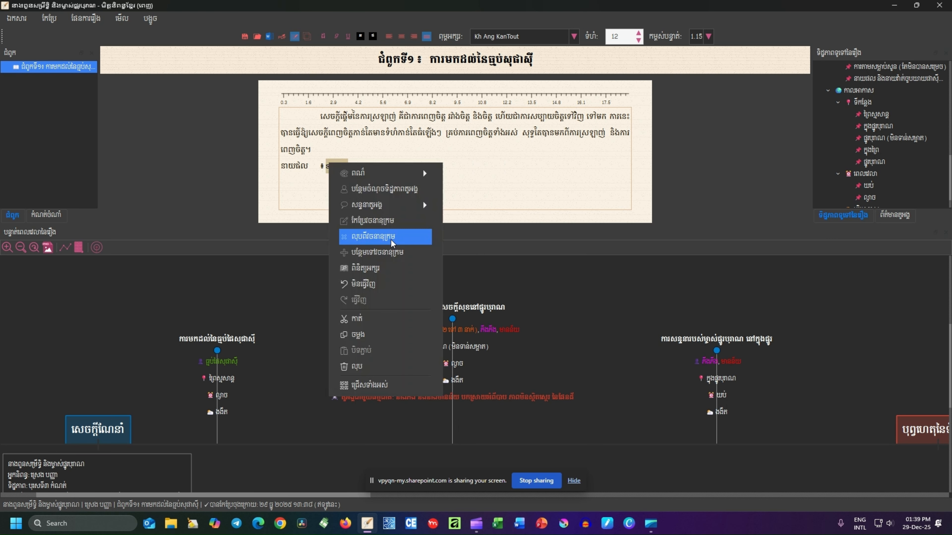
{"action": "left_click", "coordinate": [394, 252]}
{"action": "left_click", "coordinate": [509, 263]}
Step: Try adding the selected word sfsfasf to the dictionary again
{"action": "right_click", "coordinate": [334, 166]}
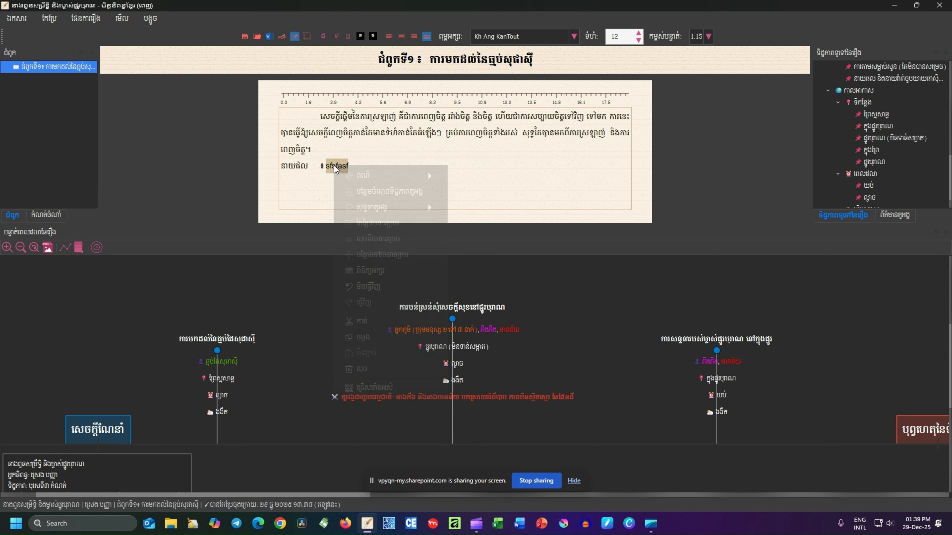
{"action": "mouse_move", "coordinate": [370, 209]}
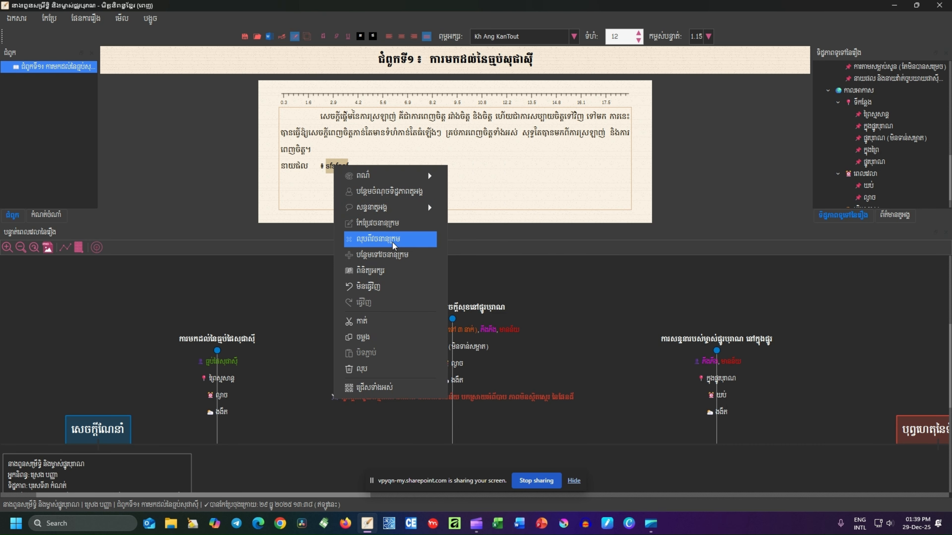
{"action": "left_click", "coordinate": [395, 256]}
{"action": "left_click", "coordinate": [516, 263]}
Step: Delete sfsfasf from the custom dictionary and save the dictionary
{"action": "right_click", "coordinate": [342, 170]}
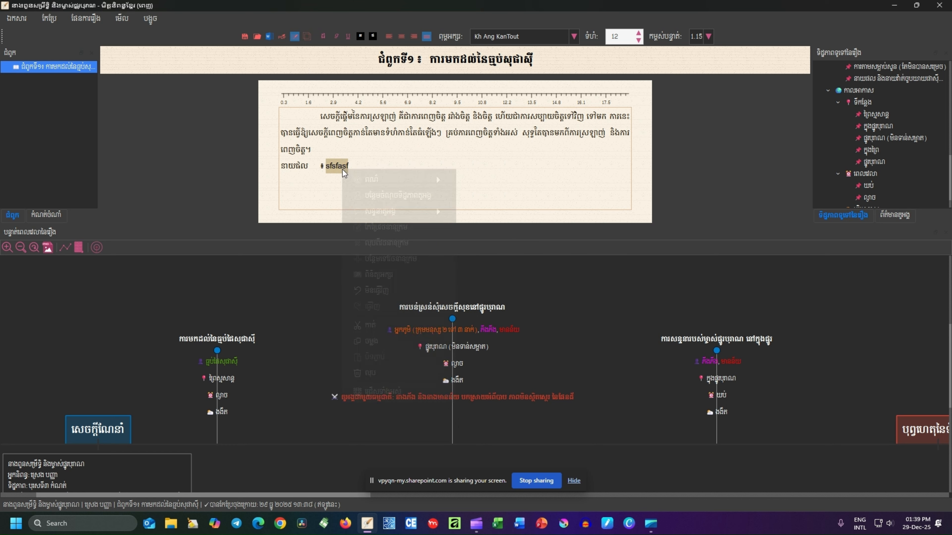
{"action": "left_click", "coordinate": [407, 232]}
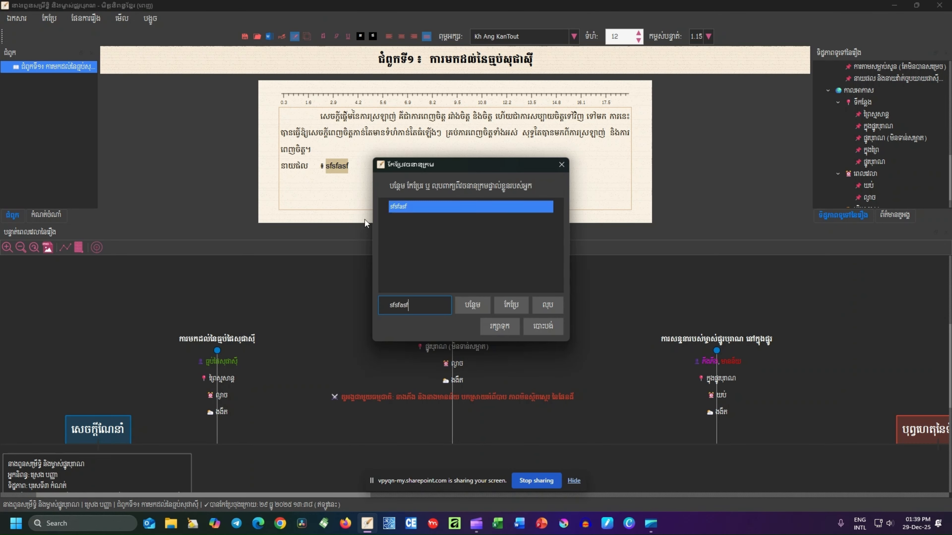
{"action": "left_click", "coordinate": [536, 309]}
{"action": "left_click", "coordinate": [500, 328]}
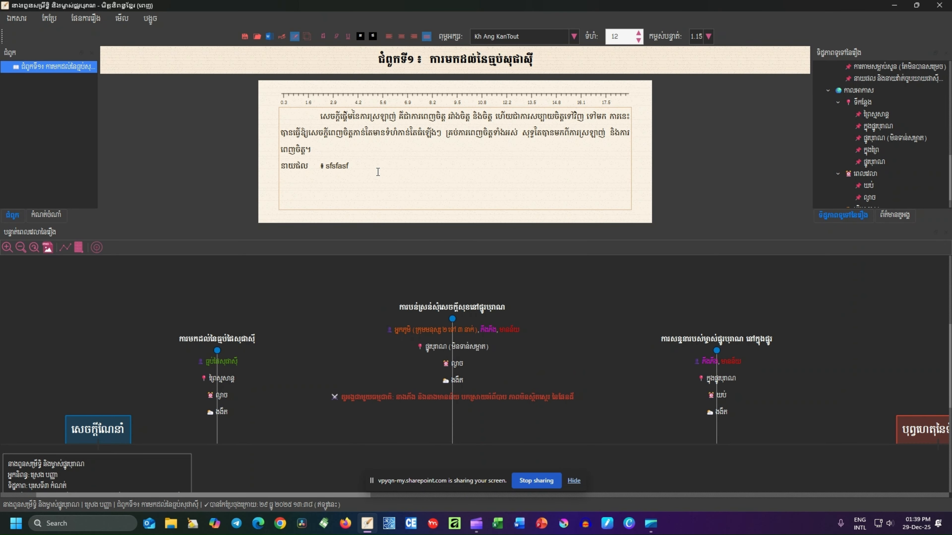
Step: Remove sfsfasf from the dialogue line and try adding the paragraph's opening phrase to the dictionary
{"action": "key", "text": "BackSpace"}
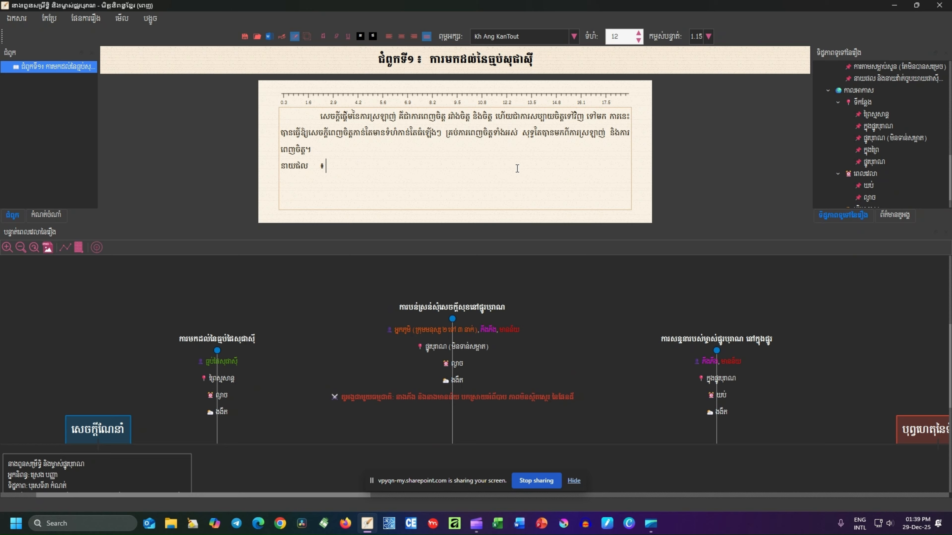
{"action": "right_click", "coordinate": [376, 117]}
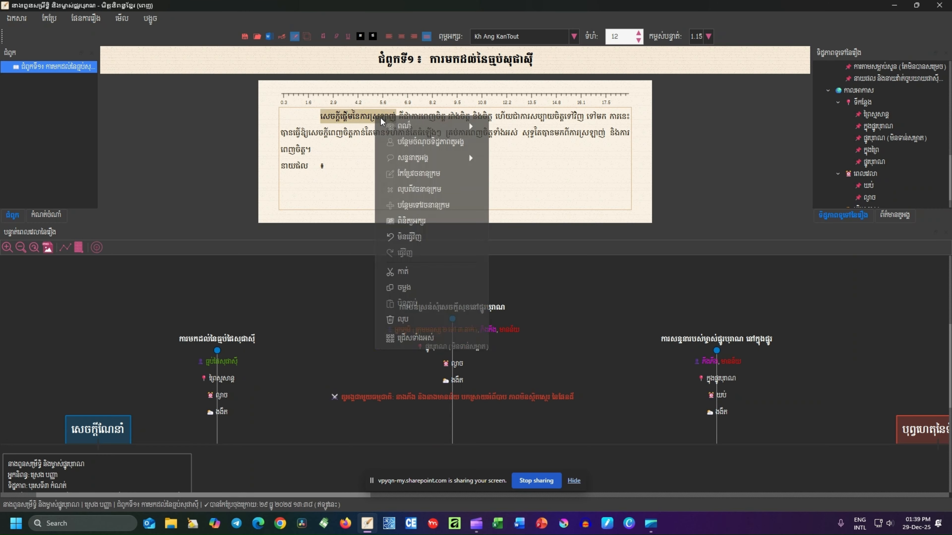
{"action": "left_click", "coordinate": [442, 205]}
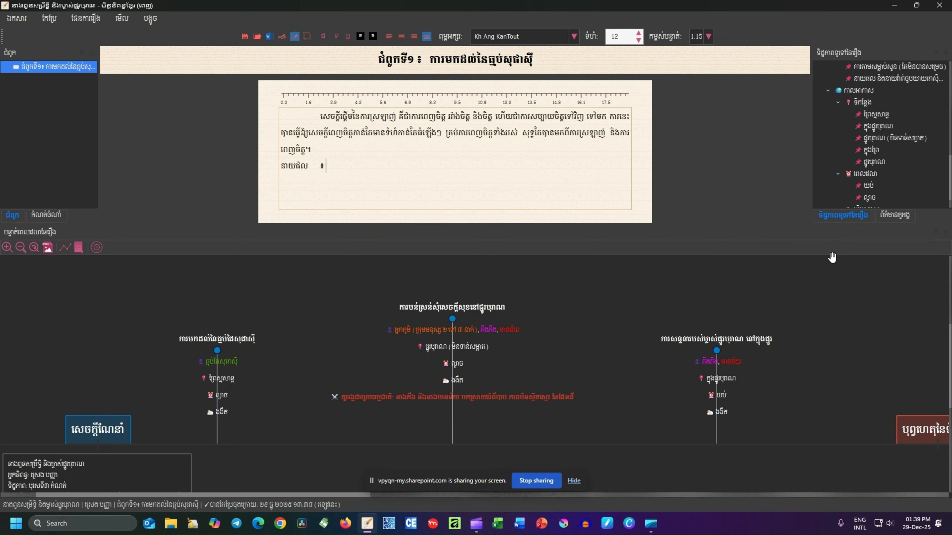
Step: Enlarge the writing area by lowering the timeline's upper edge, and open the story's general information and accept it as it is
{"action": "left_click_drag", "start_coordinate": [849, 225], "coordinate": [849, 362]}
{"action": "scroll", "coordinate": [818, 117], "scroll_direction": "up", "scroll_amount": 5}
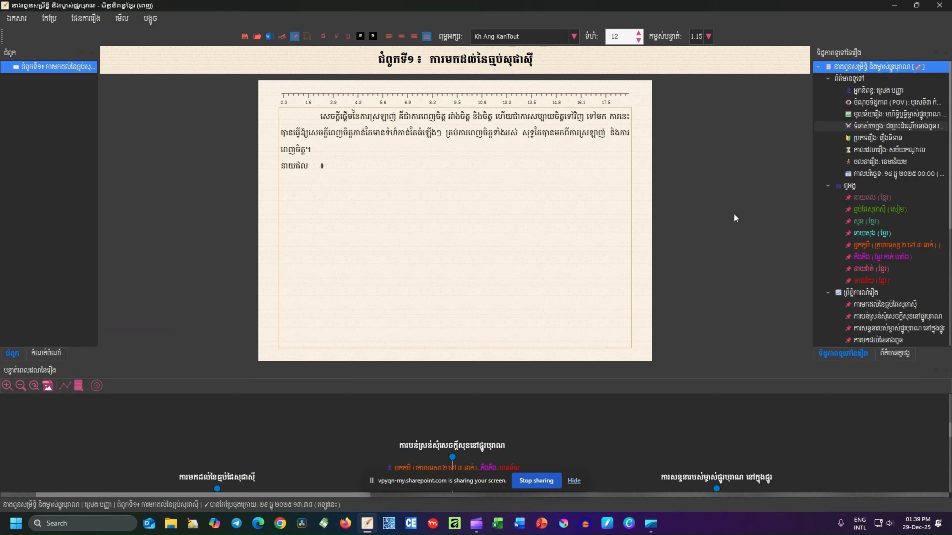
{"action": "double_click", "coordinate": [876, 69]}
{"action": "left_click_drag", "start_coordinate": [476, 137], "coordinate": [479, 105]}
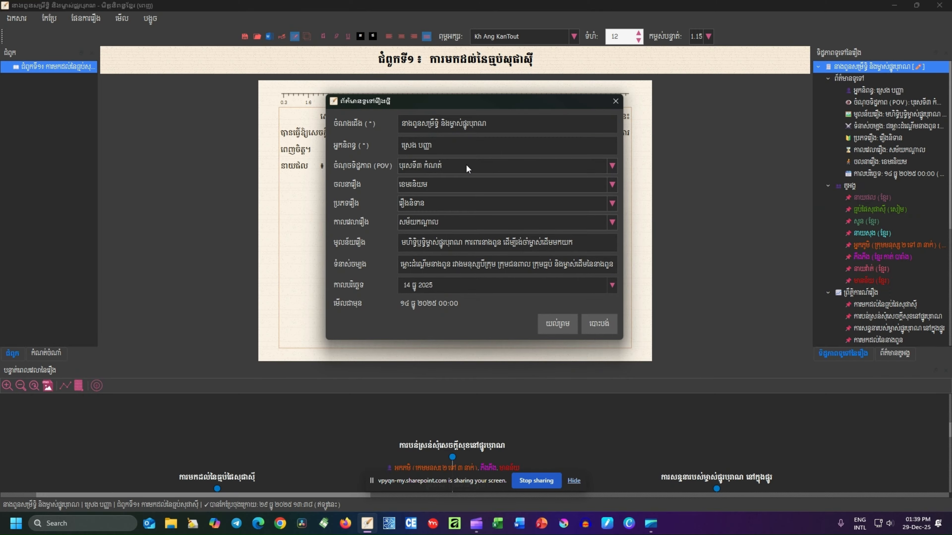
{"action": "left_click", "coordinate": [549, 331]}
Step: Look through the story overview's event, place, time and weather entries
{"action": "scroll", "coordinate": [914, 111], "scroll_direction": "down", "scroll_amount": 5}
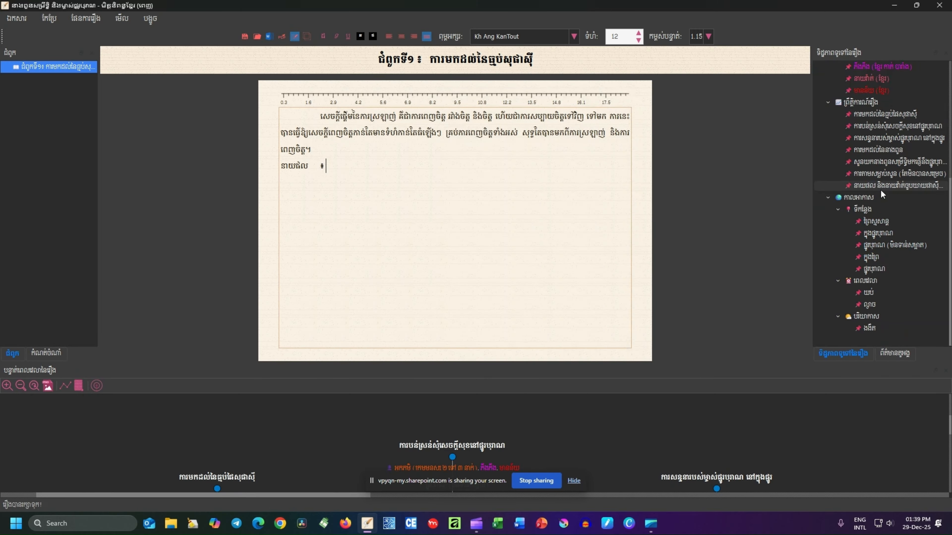
{"action": "left_click", "coordinate": [867, 104]}
{"action": "left_click", "coordinate": [876, 166]}
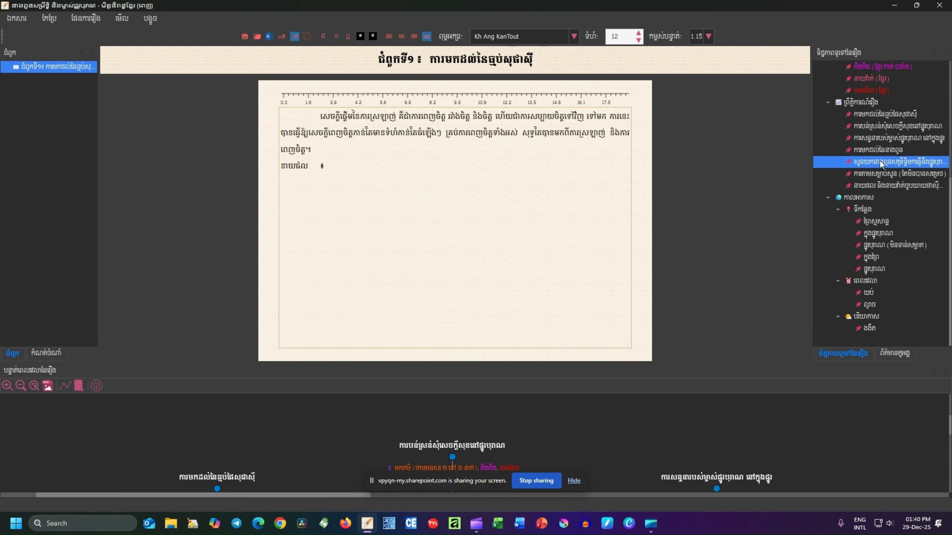
{"action": "left_click", "coordinate": [878, 221]}
{"action": "left_click", "coordinate": [878, 254]}
{"action": "scroll", "coordinate": [874, 300], "scroll_direction": "up", "scroll_amount": 2}
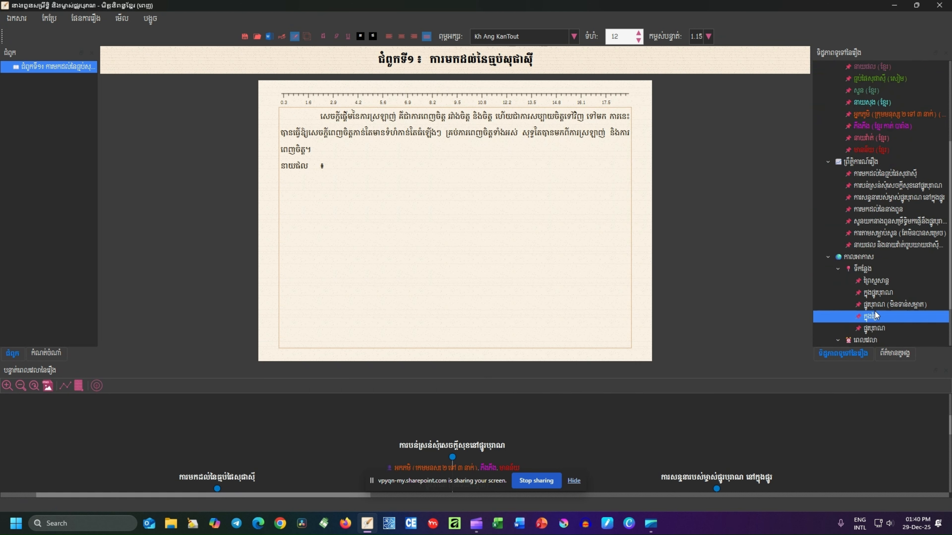
{"action": "scroll", "coordinate": [875, 311], "scroll_direction": "down", "scroll_amount": 2}
{"action": "left_click", "coordinate": [881, 305]}
{"action": "left_click", "coordinate": [875, 328]}
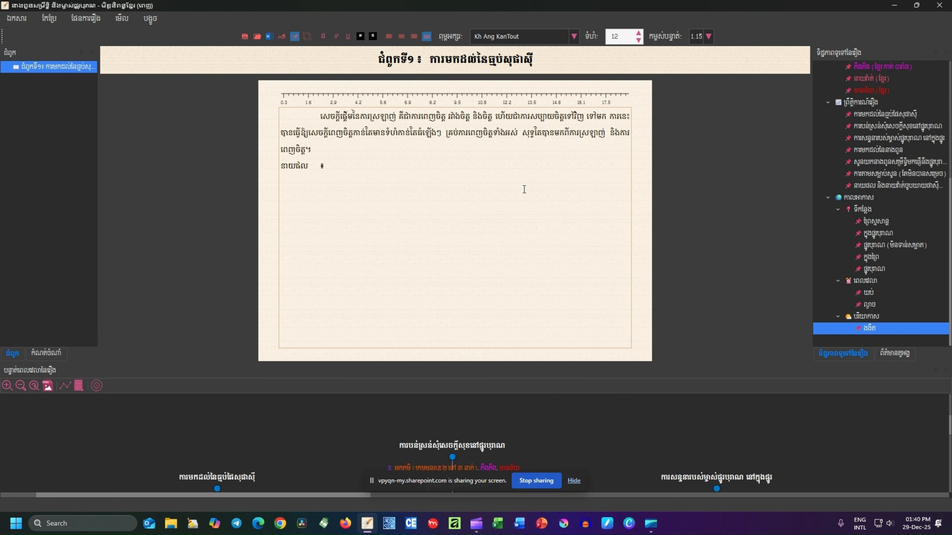
{"action": "left_click", "coordinate": [582, 165]}
{"action": "key", "text": "ctrl+a"}
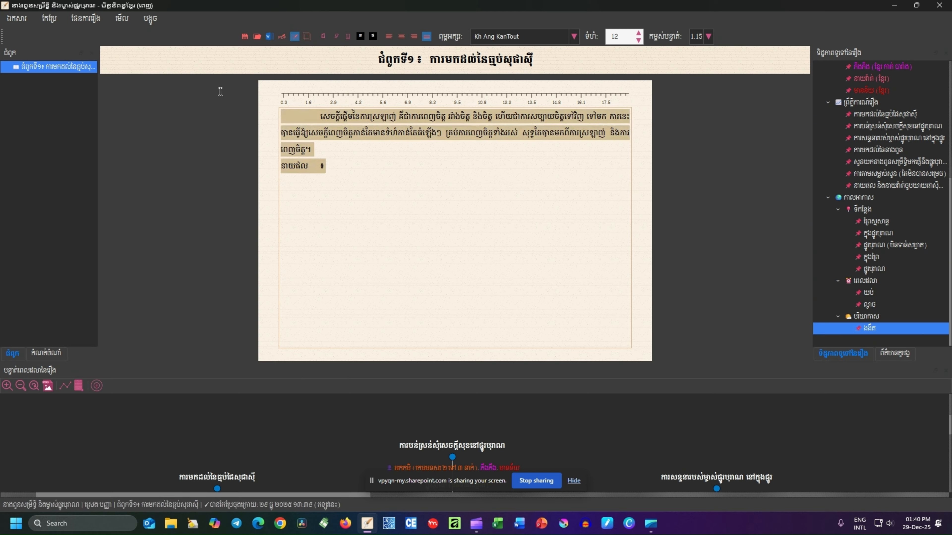
{"action": "left_click", "coordinate": [453, 162]}
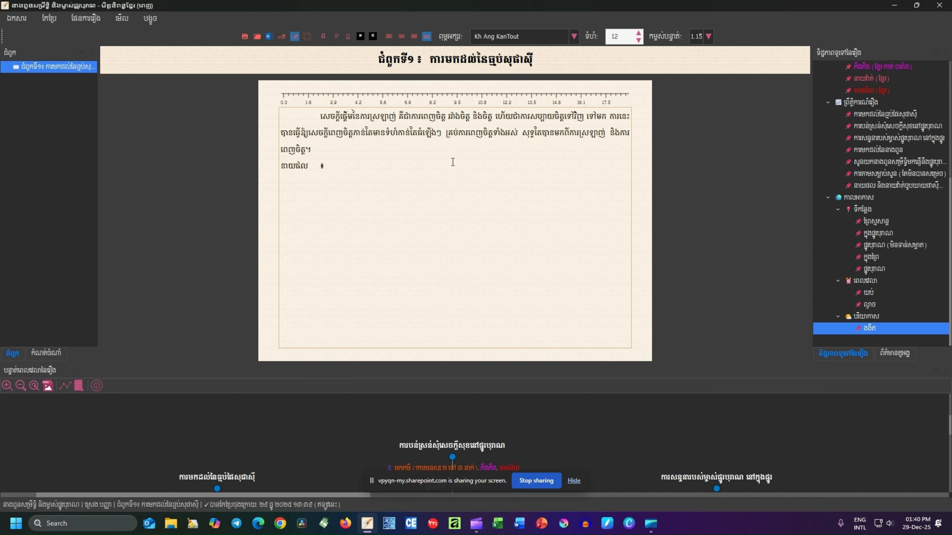
{"action": "triple_click", "coordinate": [452, 162]}
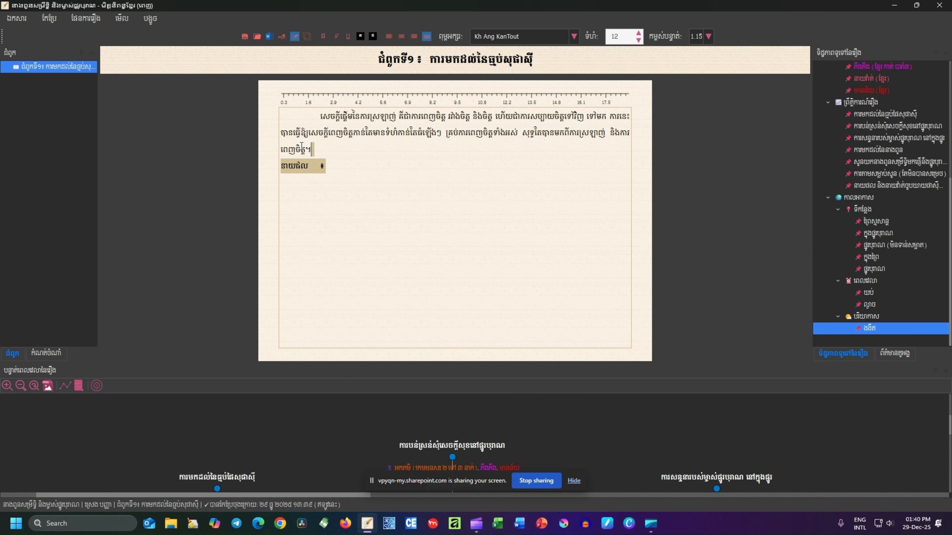
{"action": "left_click", "coordinate": [426, 173]}
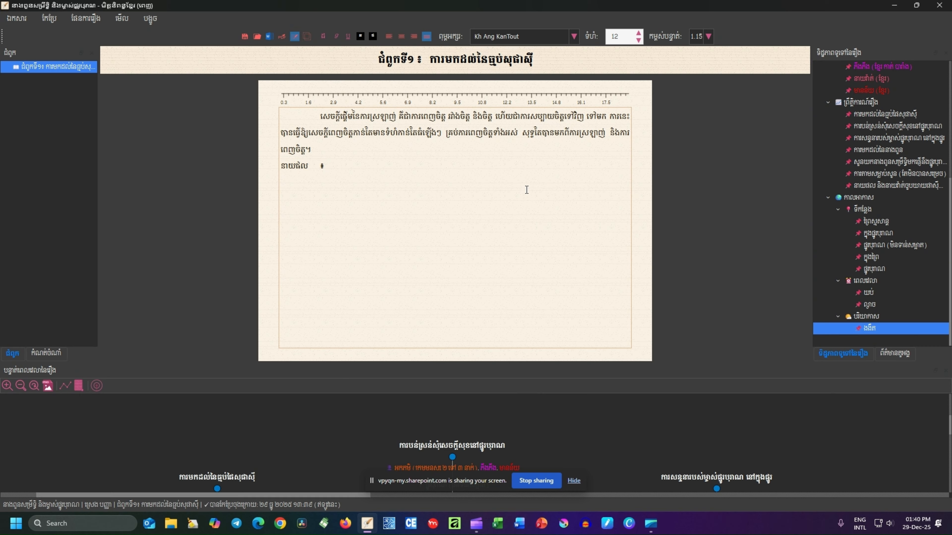
Step: Send the chapter to Word and paste it as text only into the blank document
{"action": "left_click", "coordinate": [269, 36]}
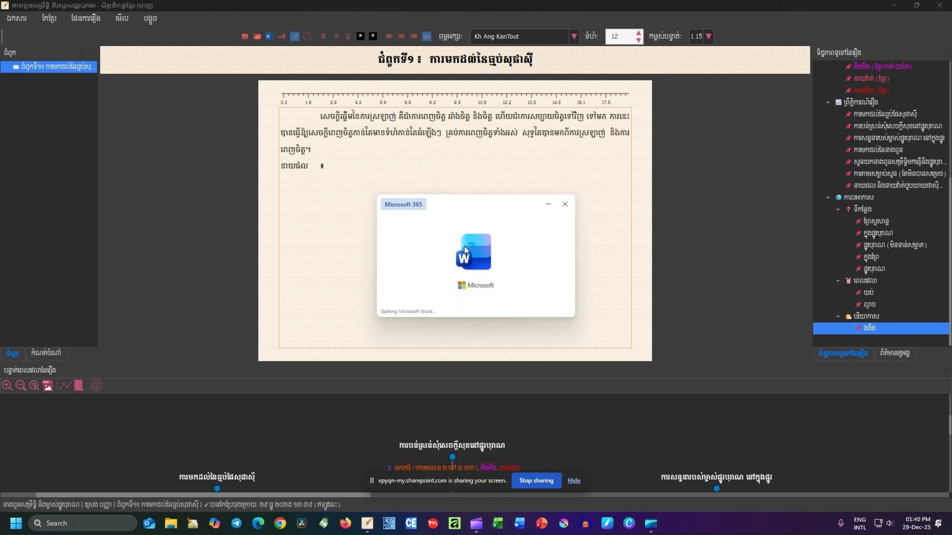
{"action": "key", "text": "alt+Tab"}
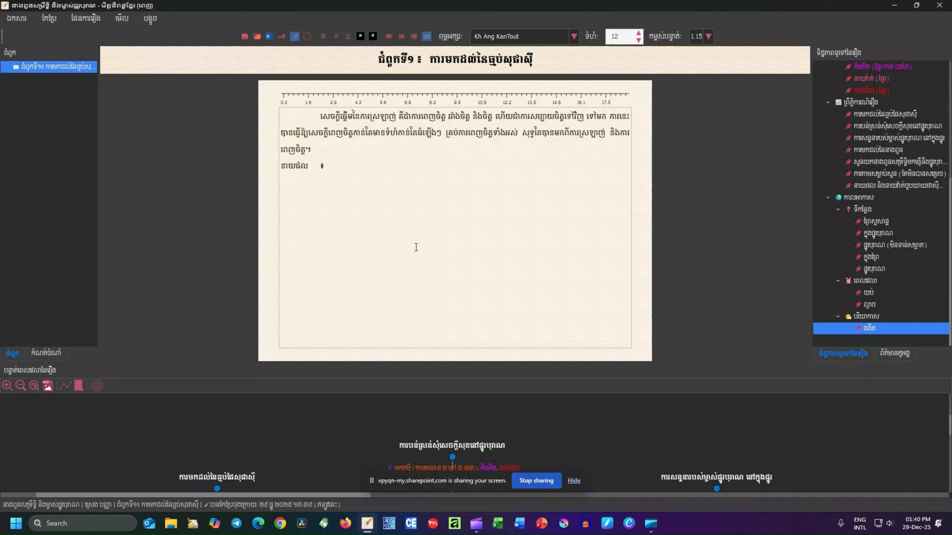
{"action": "left_click", "coordinate": [415, 247]}
{"action": "left_click_drag", "start_coordinate": [326, 166], "coordinate": [281, 147]}
{"action": "left_click", "coordinate": [282, 147]}
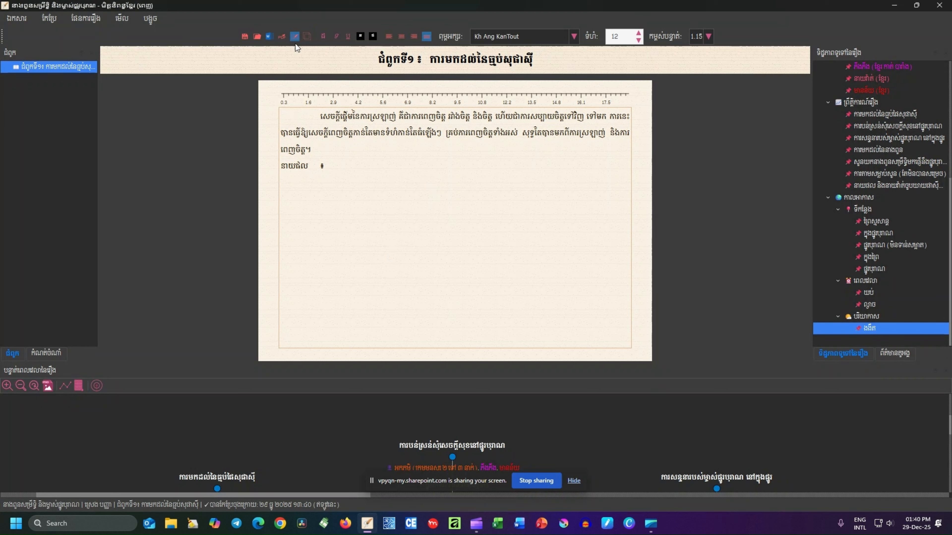
{"action": "left_click", "coordinate": [272, 38]}
{"action": "right_click", "coordinate": [441, 185]}
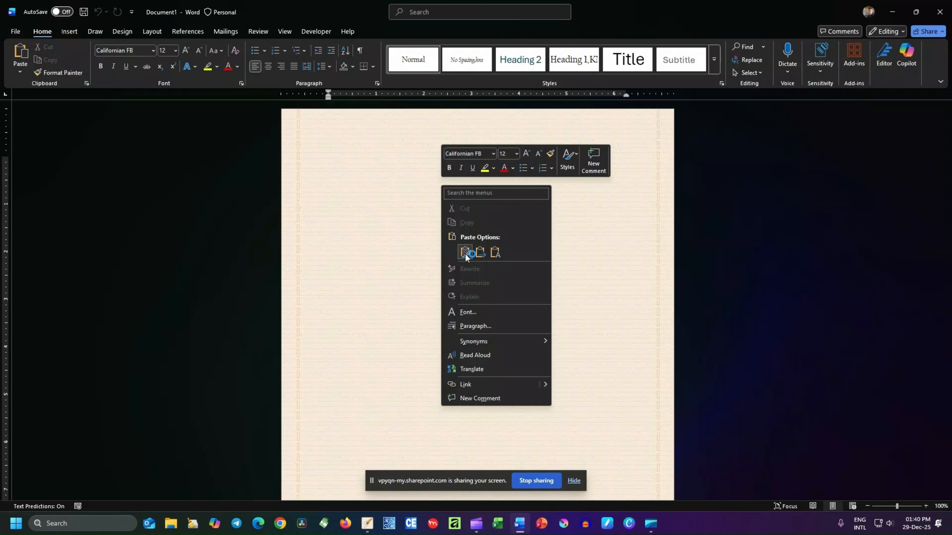
{"action": "left_click", "coordinate": [495, 253]}
Step: Centre the chapter title in the Word document
{"action": "left_click", "coordinate": [311, 164]}
{"action": "left_click", "coordinate": [268, 67]}
{"action": "left_click", "coordinate": [519, 203]}
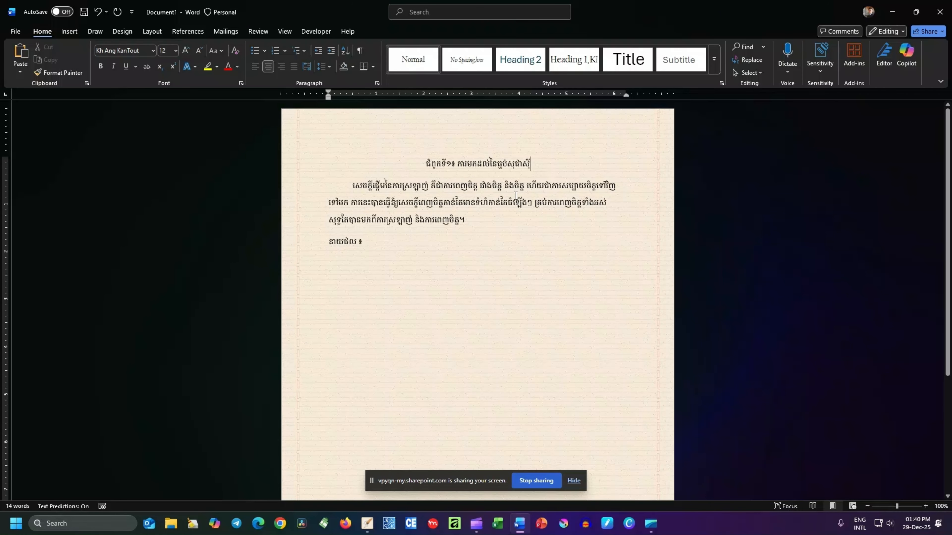
Step: Look at the line spacing options for the text pasted in Word
{"action": "left_click_drag", "start_coordinate": [312, 243], "coordinate": [312, 185]}
{"action": "left_click", "coordinate": [344, 179], "text": "shift"}
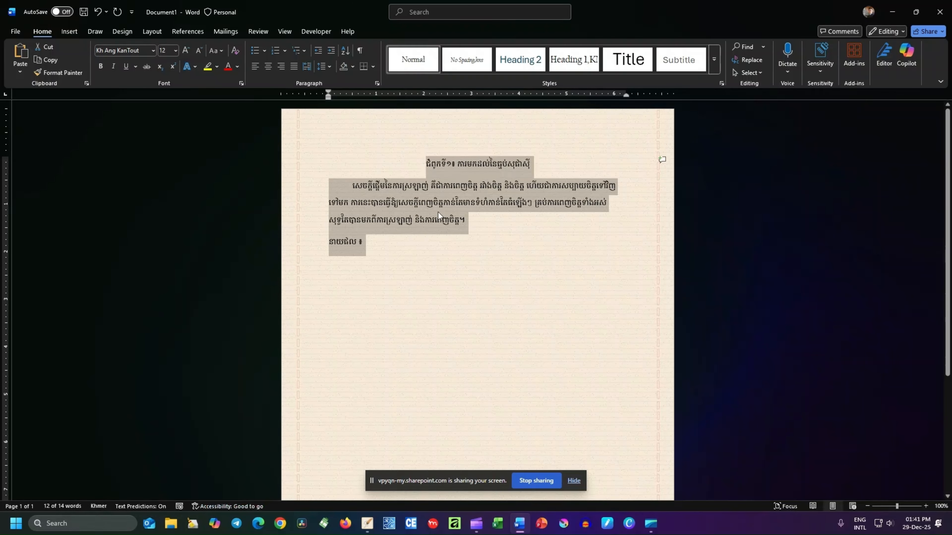
{"action": "left_click", "coordinate": [323, 67]}
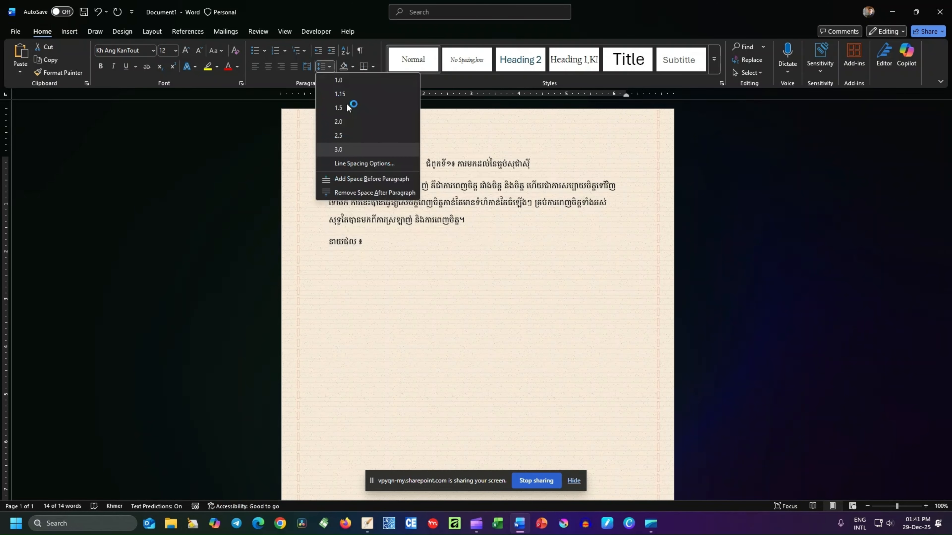
{"action": "left_click", "coordinate": [354, 179]}
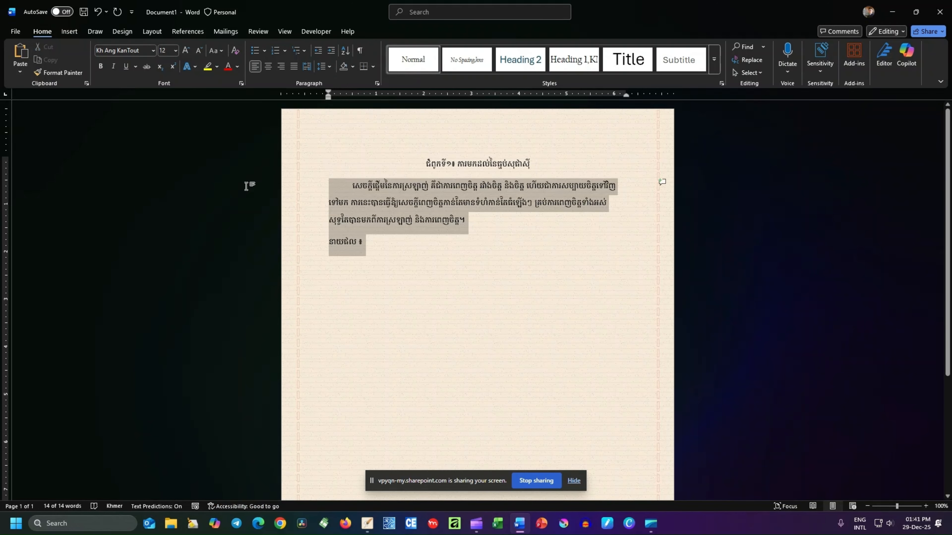
Step: Apply distributed alignment to the body paragraph and the dialogue line below the title
{"action": "left_click", "coordinate": [463, 263]}
{"action": "left_click_drag", "start_coordinate": [463, 262], "coordinate": [310, 185]}
{"action": "left_click", "coordinate": [307, 66]}
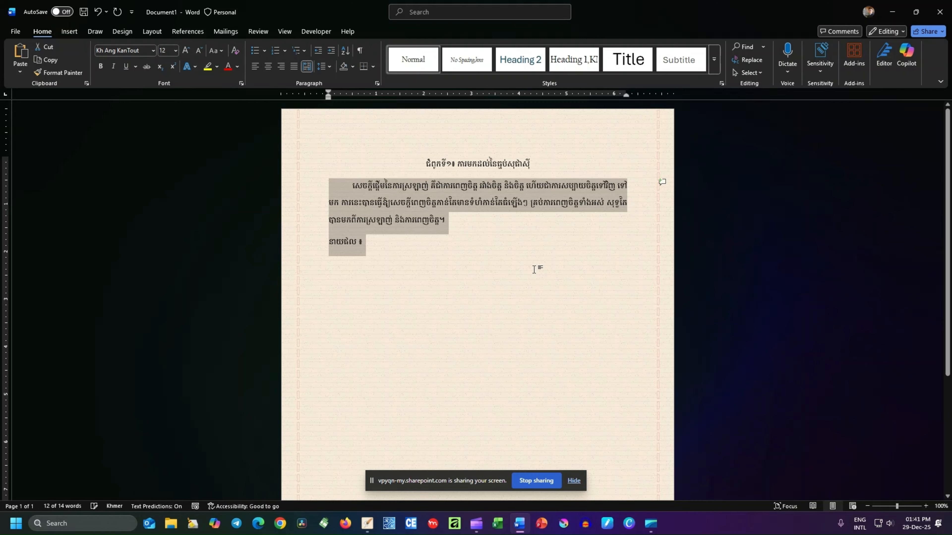
{"action": "left_click_drag", "start_coordinate": [535, 269], "coordinate": [296, 212]}
{"action": "left_click", "coordinate": [472, 264]}
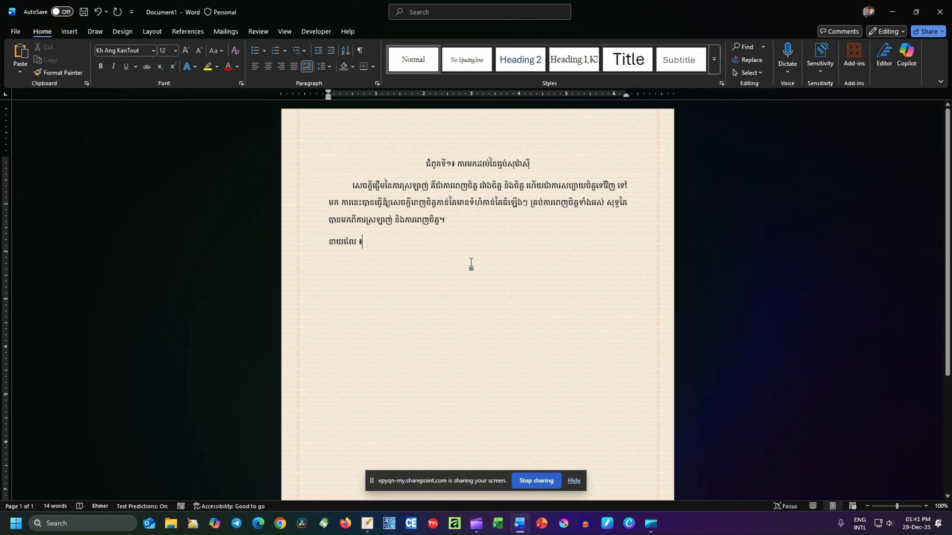
Step: Close the Word document without saving it
{"action": "left_click_drag", "start_coordinate": [428, 168], "coordinate": [660, 157]}
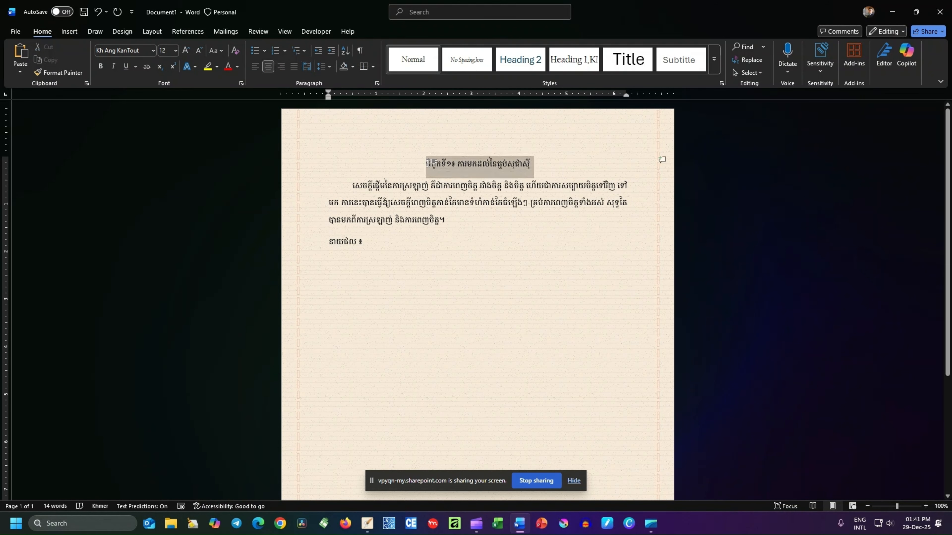
{"action": "left_click", "coordinate": [580, 203]}
{"action": "key", "text": "alt+F4"}
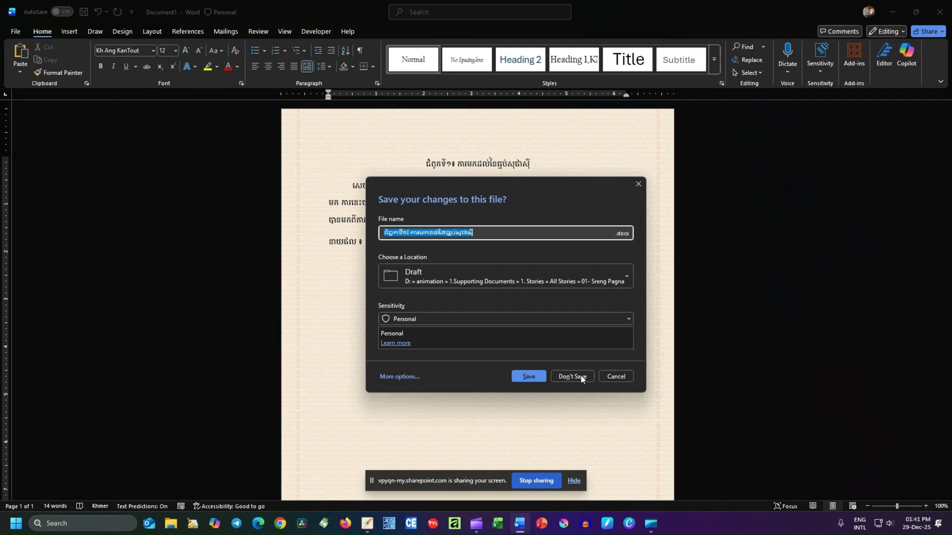
{"action": "left_click", "coordinate": [580, 376]}
Step: Make the opening phrase of the chapter's first paragraph bold in the story app
{"action": "scroll", "coordinate": [925, 123], "scroll_direction": "up", "scroll_amount": 5}
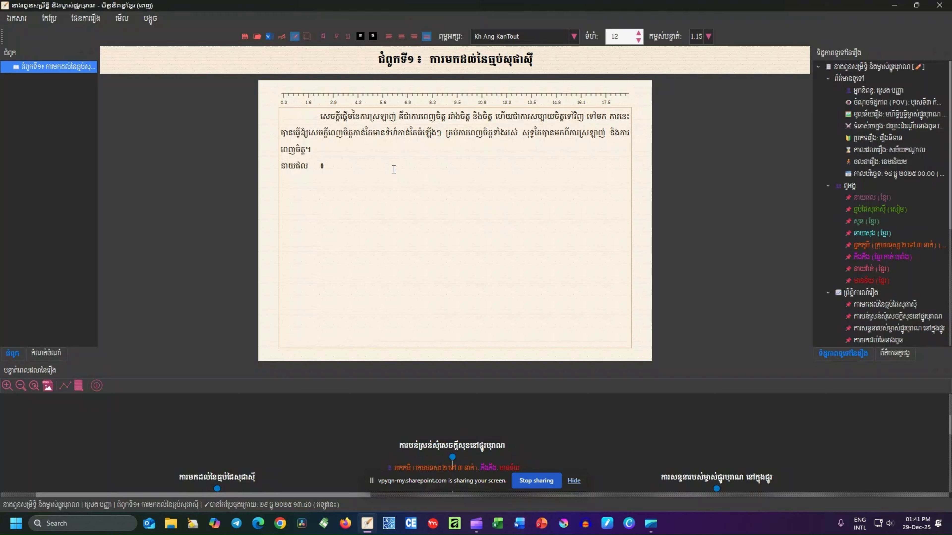
{"action": "double_click", "coordinate": [321, 117]}
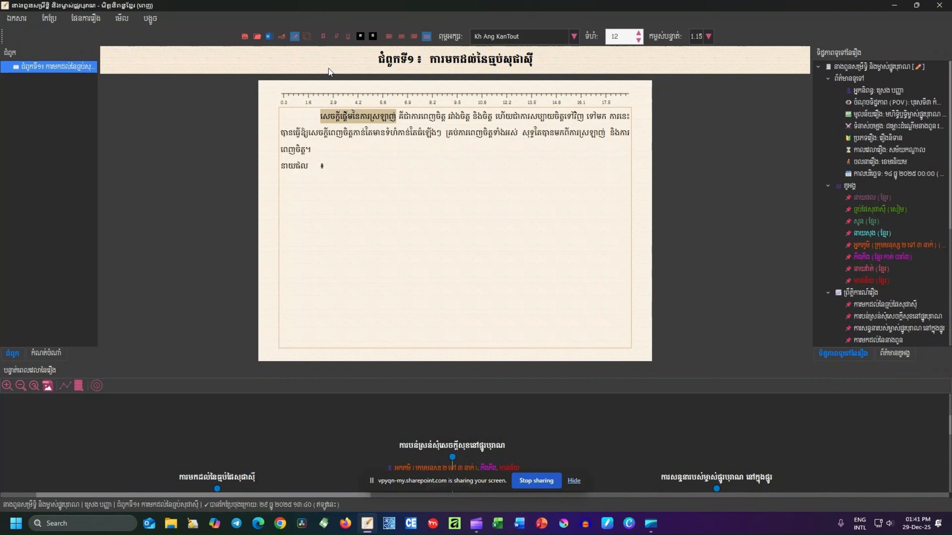
{"action": "left_click", "coordinate": [323, 37]}
Step: Colour the second phrase of the paragraph's first line green
{"action": "double_click", "coordinate": [427, 116]}
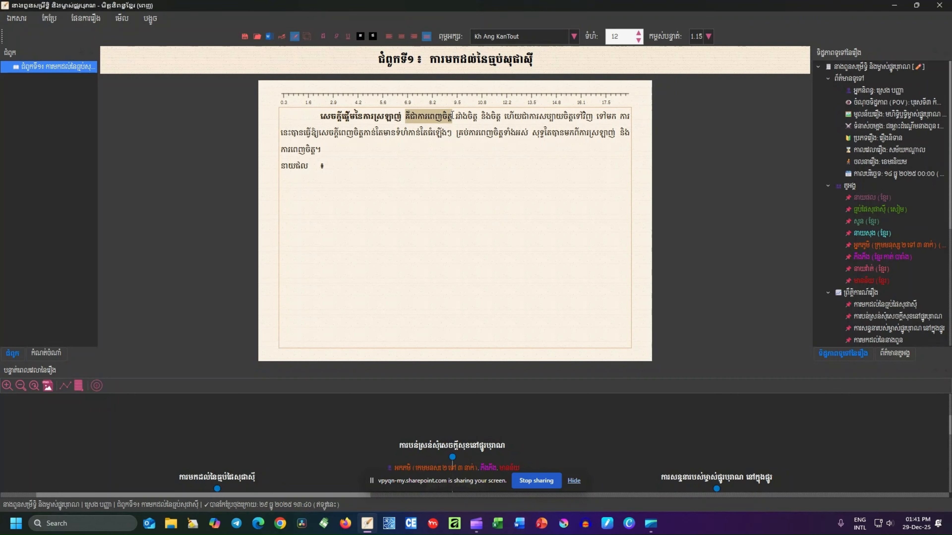
{"action": "left_click", "coordinate": [359, 37]}
{"action": "left_click", "coordinate": [388, 162]}
{"action": "left_click", "coordinate": [557, 362]}
{"action": "left_click", "coordinate": [456, 117]}
Step: Highlight the phrase after the green text in light orange
{"action": "double_click", "coordinate": [466, 116]}
{"action": "left_click", "coordinate": [360, 36]}
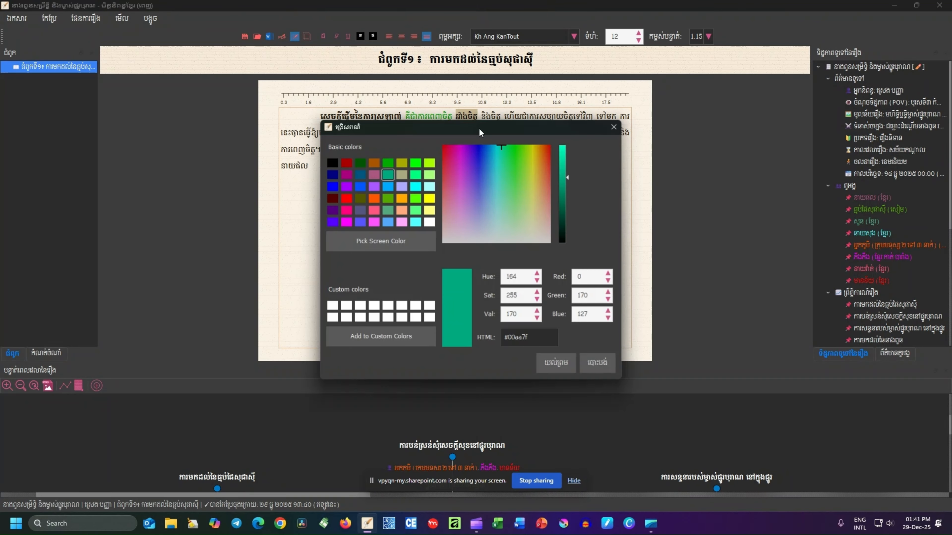
{"action": "left_click", "coordinate": [401, 210]}
{"action": "left_click", "coordinate": [558, 363]}
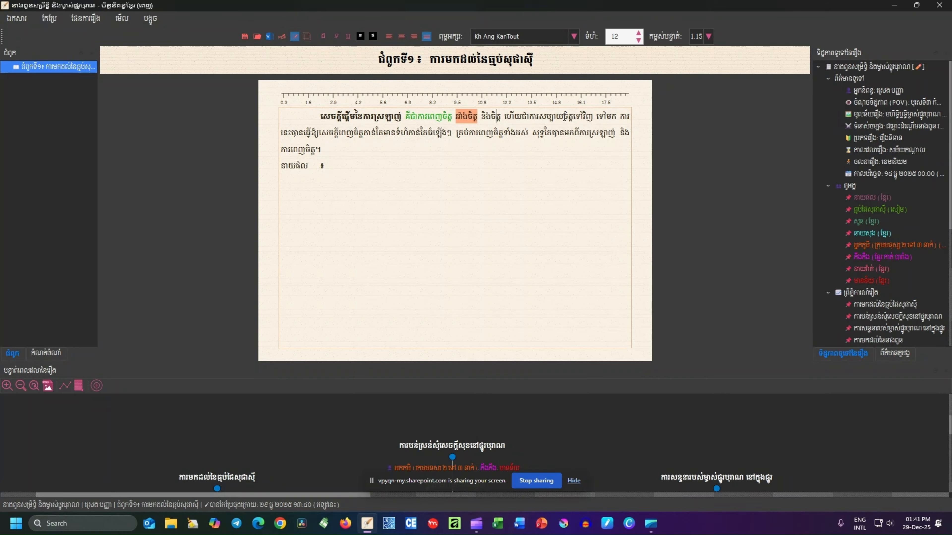
Step: Open a new Word document and paste the formatted chapter as text only
{"action": "left_click", "coordinate": [519, 524]}
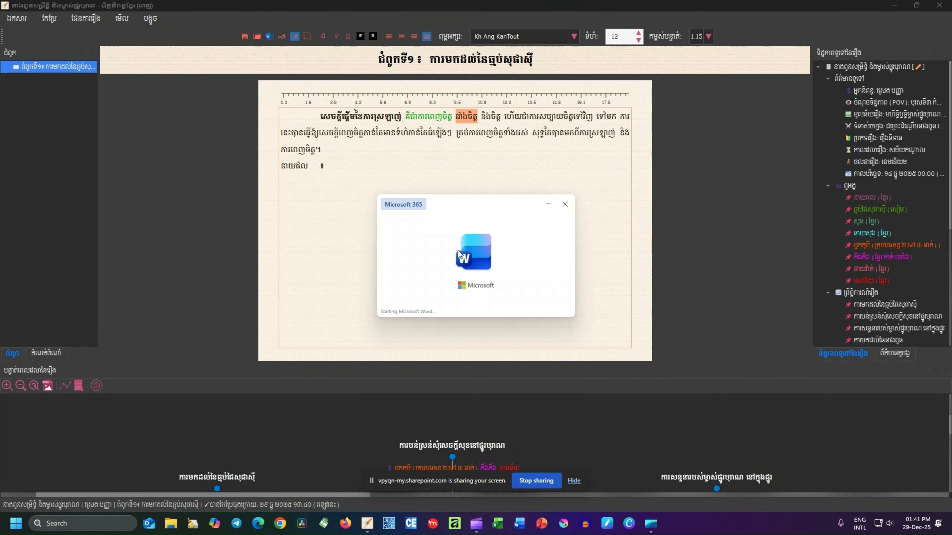
{"action": "right_click", "coordinate": [435, 216]}
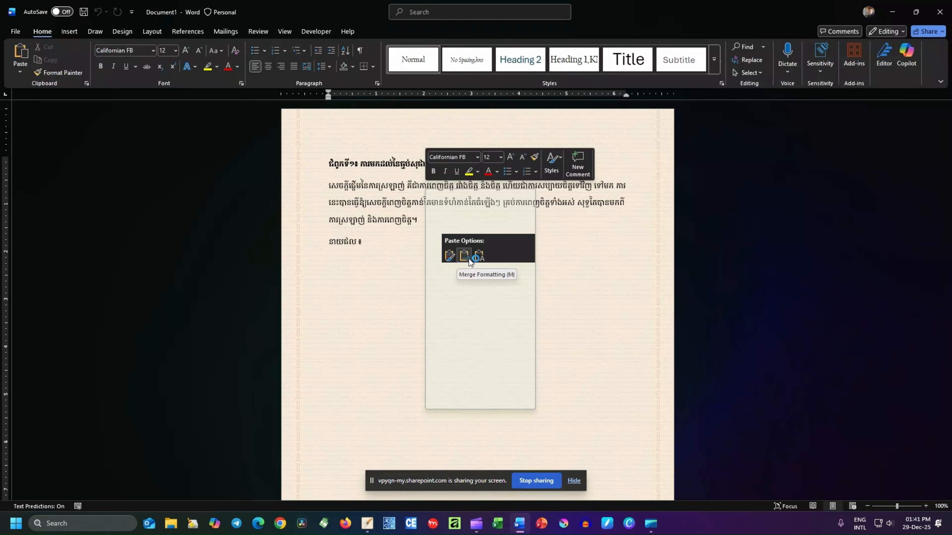
{"action": "left_click", "coordinate": [479, 256]}
Step: Delete all the pasted text and close the Word document without saving
{"action": "key", "text": "ctrl+a"}
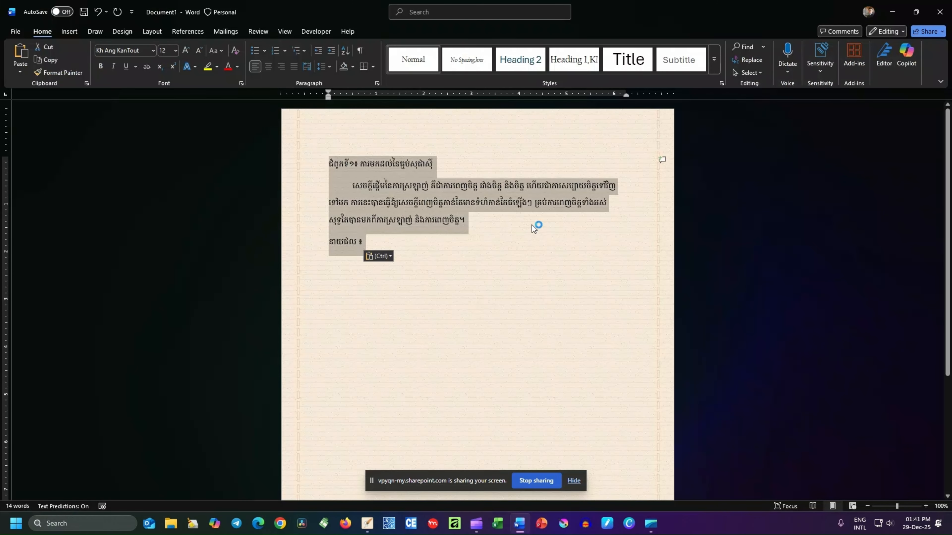
{"action": "key", "text": "Delete"}
{"action": "left_click", "coordinate": [939, 12]}
{"action": "left_click", "coordinate": [578, 377]}
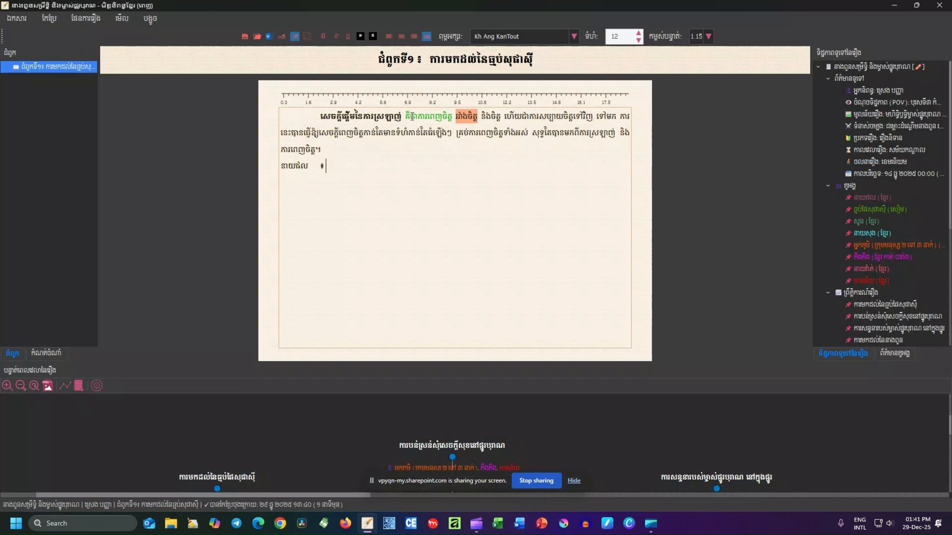
{"action": "left_click_drag", "start_coordinate": [405, 116], "coordinate": [478, 117]}
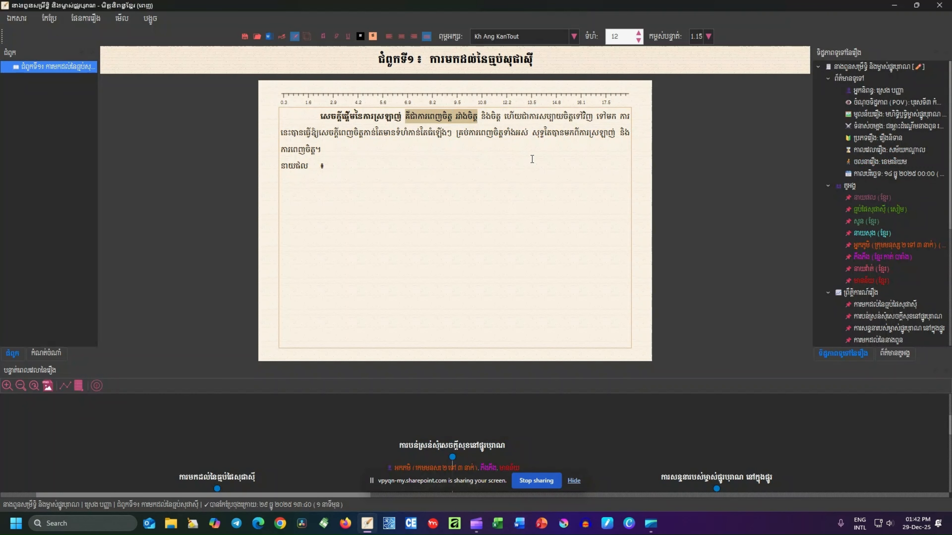
{"action": "left_click", "coordinate": [483, 124]}
{"action": "left_click_drag", "start_coordinate": [478, 118], "coordinate": [423, 117]}
{"action": "left_click", "coordinate": [481, 118]}
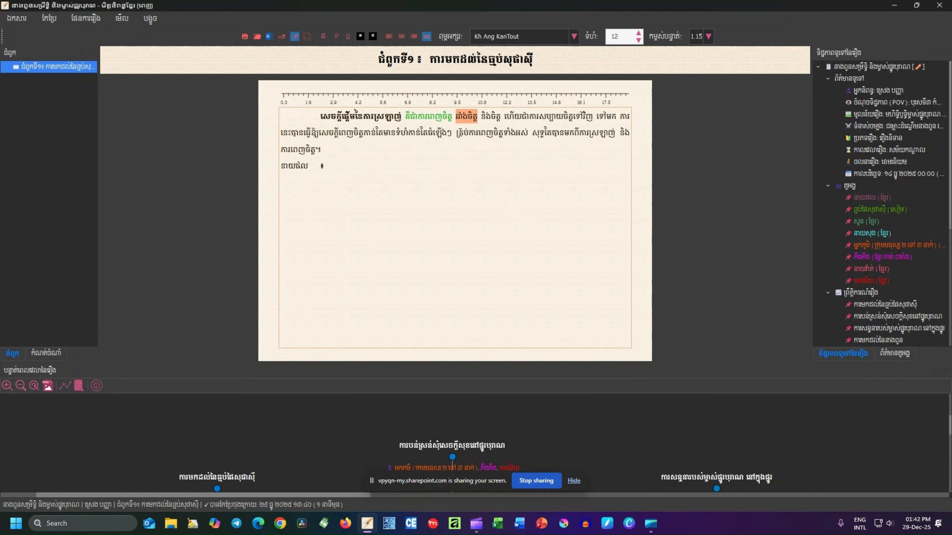
{"action": "left_click_drag", "start_coordinate": [481, 117], "coordinate": [400, 116]}
{"action": "left_click", "coordinate": [400, 116]}
Step: Enlarge the timeline pane and show the character connection lines between its events, with the notes list in front of the chapter list
{"action": "left_click_drag", "start_coordinate": [261, 362], "coordinate": [261, 225]}
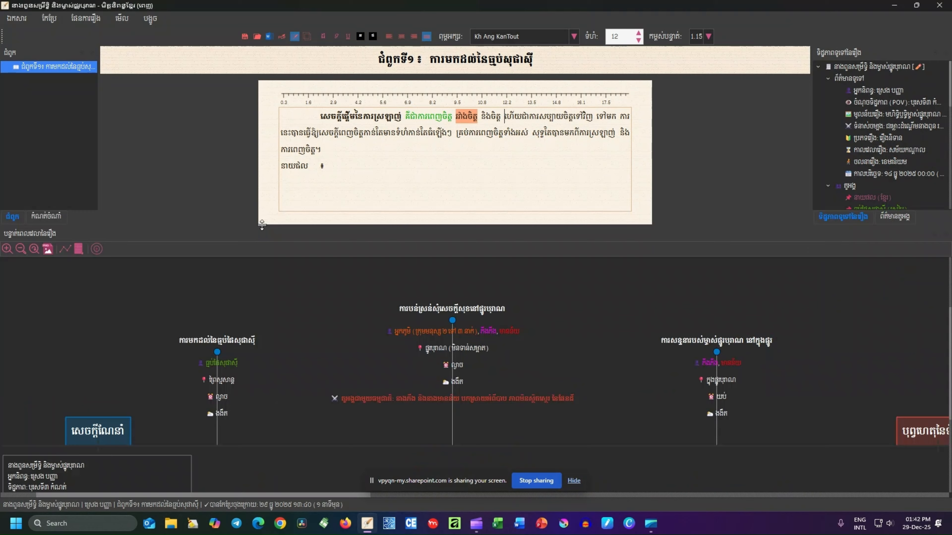
{"action": "left_click", "coordinate": [45, 217]}
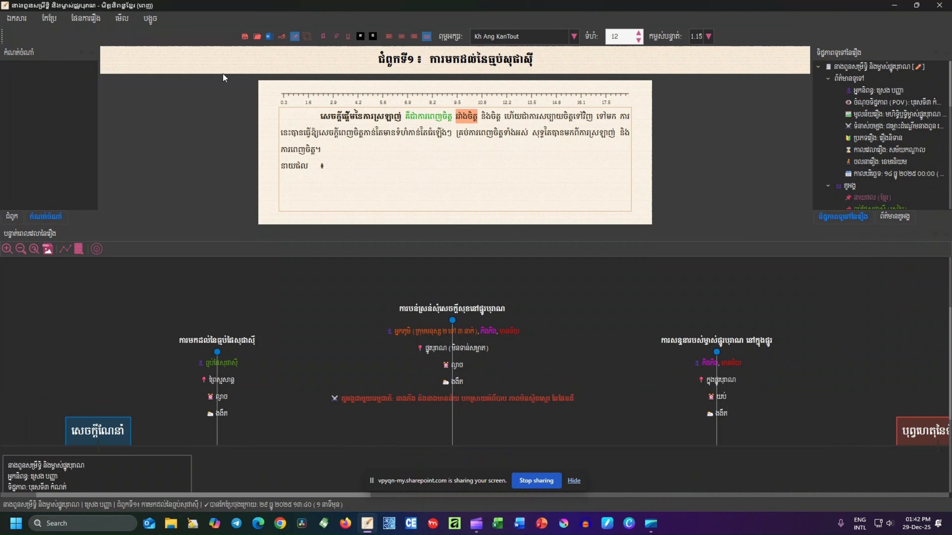
{"action": "left_click", "coordinate": [65, 249]}
{"action": "scroll", "coordinate": [722, 375], "scroll_direction": "right", "scroll_amount": 5}
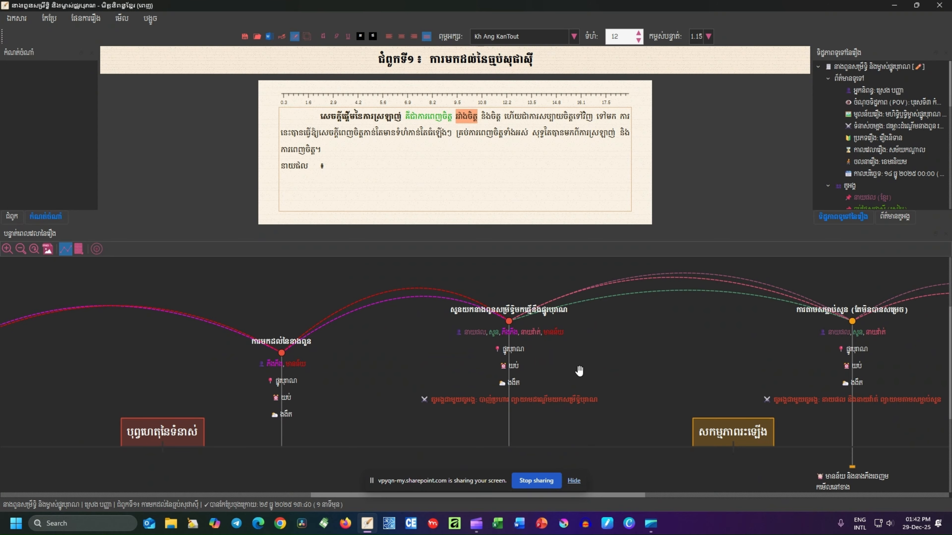
{"action": "scroll", "coordinate": [579, 370], "scroll_direction": "right", "scroll_amount": 5}
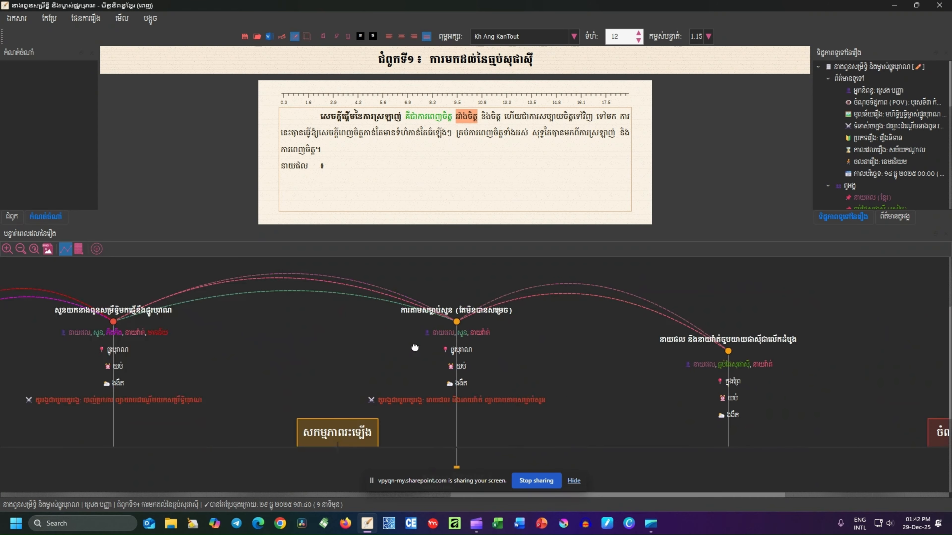
Step: Switch from the chapter text to the story's mind map and close the timeline pane
{"action": "key", "text": "ctrl+m"}
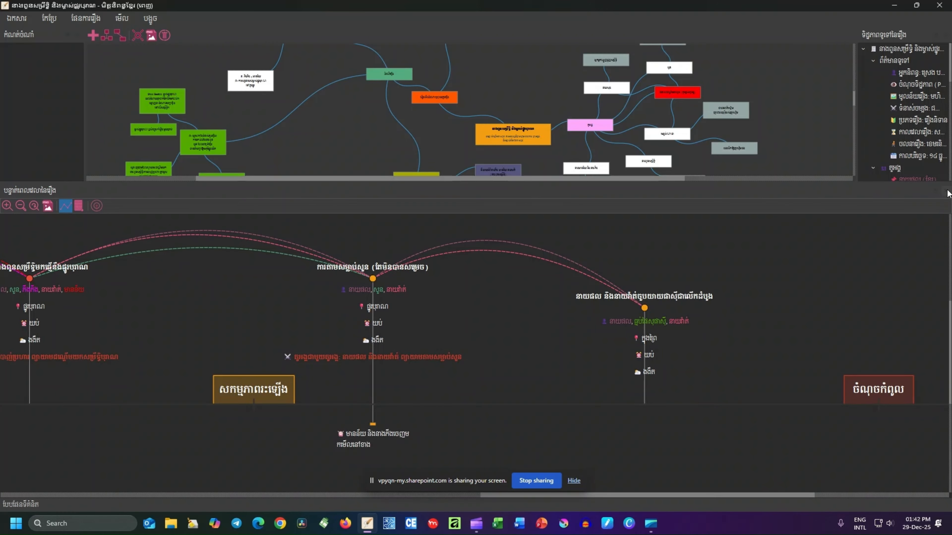
{"action": "left_click", "coordinate": [947, 193]}
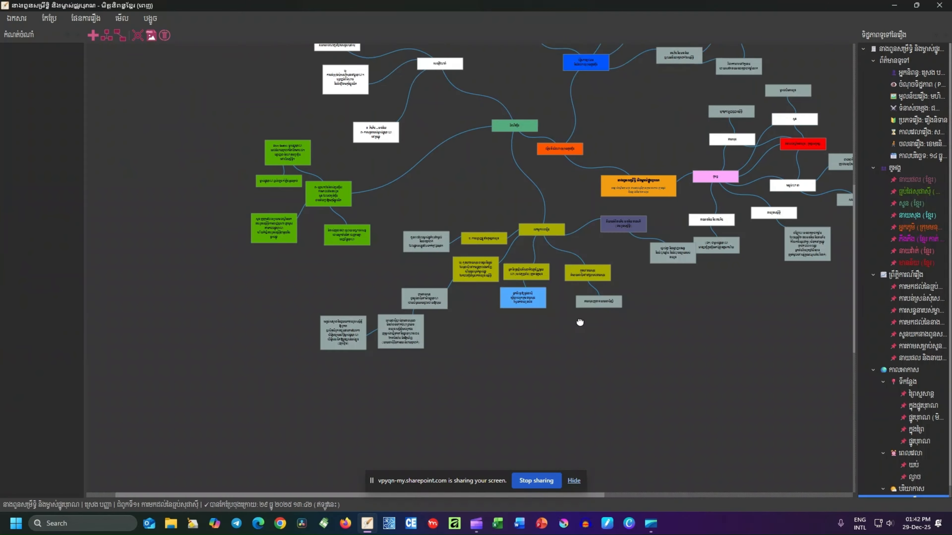
{"action": "scroll", "coordinate": [488, 266], "scroll_direction": "up", "scroll_amount": 2}
{"action": "scroll", "coordinate": [400, 140], "scroll_direction": "up", "scroll_amount": 2}
{"action": "left_click_drag", "start_coordinate": [363, 161], "coordinate": [367, 328]}
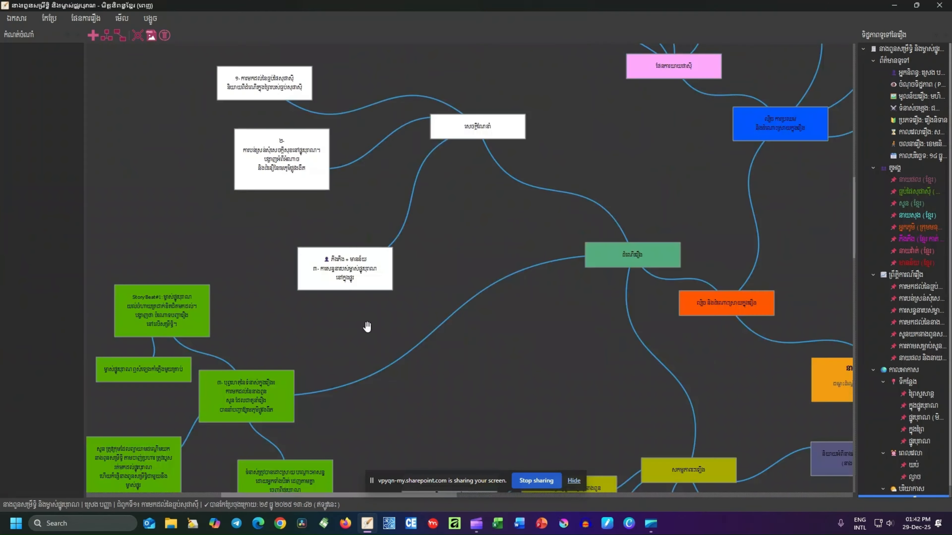
Step: Widen the story overview pane and close the notes pane to leave the mind map more room
{"action": "left_click_drag", "start_coordinate": [855, 229], "coordinate": [816, 230]}
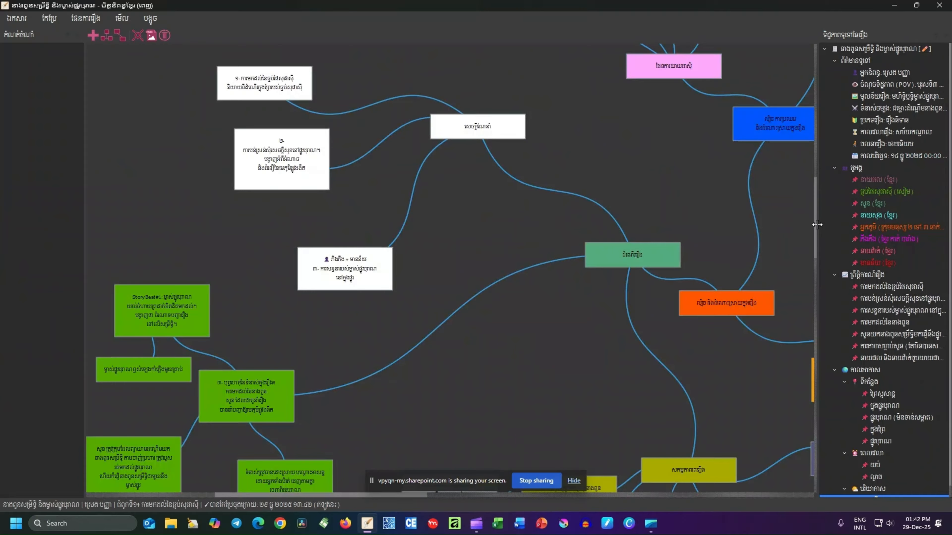
{"action": "left_click_drag", "start_coordinate": [85, 193], "coordinate": [121, 194]}
{"action": "scroll", "coordinate": [493, 325], "scroll_direction": "down", "scroll_amount": 2}
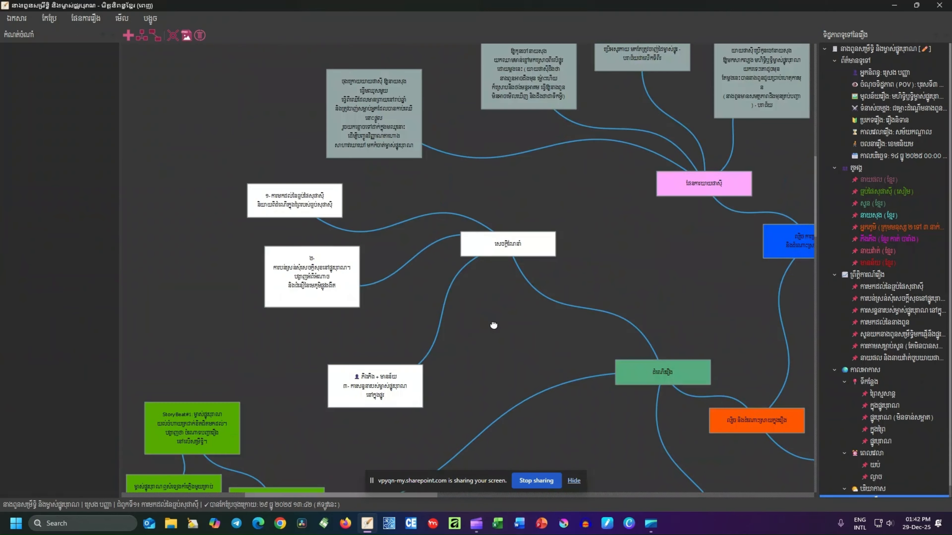
{"action": "left_click", "coordinate": [113, 35]}
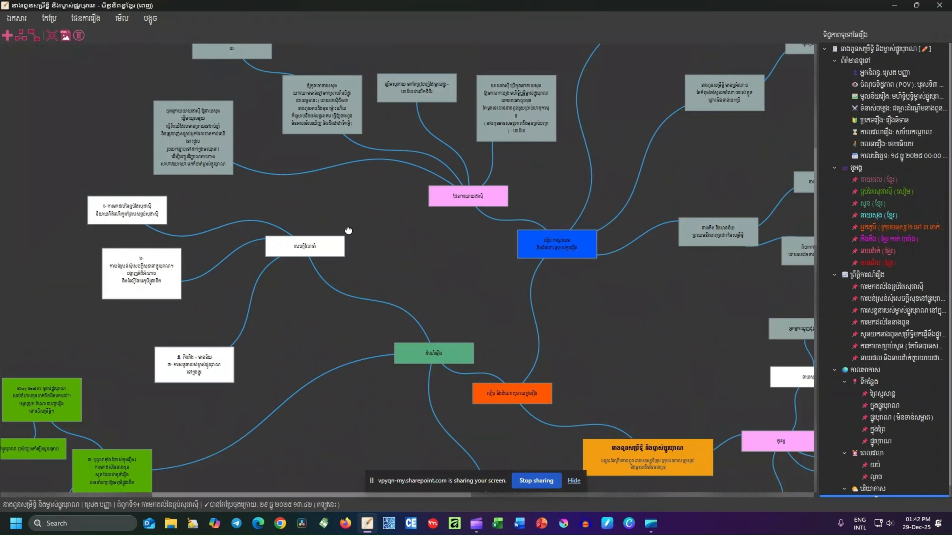
Step: Examine the mind map's branches for the title, plot, characters, introduction and rising action at different magnifications
{"action": "left_click_drag", "start_coordinate": [428, 301], "coordinate": [471, 265]}
{"action": "scroll", "coordinate": [661, 393], "scroll_direction": "up", "scroll_amount": 1}
{"action": "left_click_drag", "start_coordinate": [661, 393], "coordinate": [484, 450]}
{"action": "scroll", "coordinate": [480, 373], "scroll_direction": "up", "scroll_amount": 1}
{"action": "left_click_drag", "start_coordinate": [480, 373], "coordinate": [466, 186]}
{"action": "left_click_drag", "start_coordinate": [641, 359], "coordinate": [564, 238]}
{"action": "scroll", "coordinate": [466, 132], "scroll_direction": "up", "scroll_amount": 1}
{"action": "scroll", "coordinate": [466, 132], "scroll_direction": "down", "scroll_amount": 5}
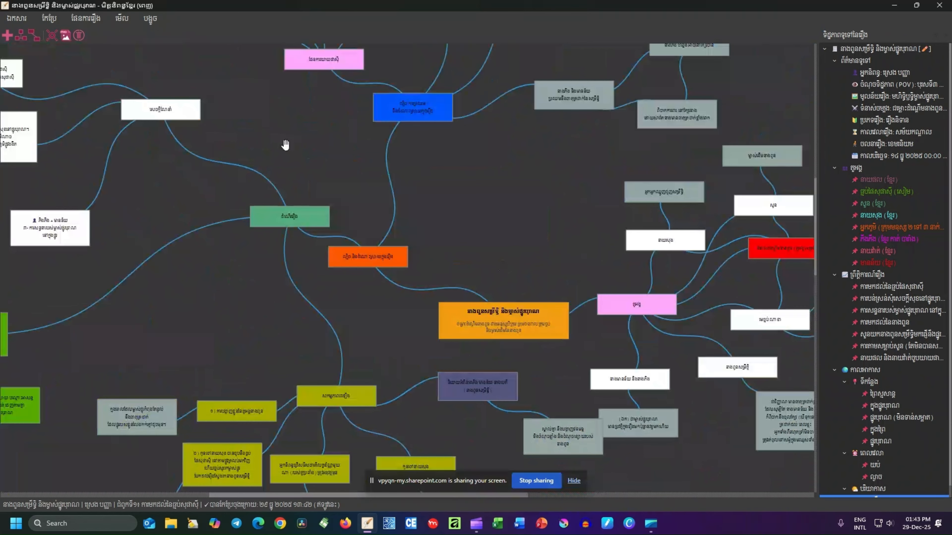
{"action": "scroll", "coordinate": [547, 223], "scroll_direction": "down", "scroll_amount": 2}
{"action": "scroll", "coordinate": [547, 223], "scroll_direction": "up", "scroll_amount": 7}
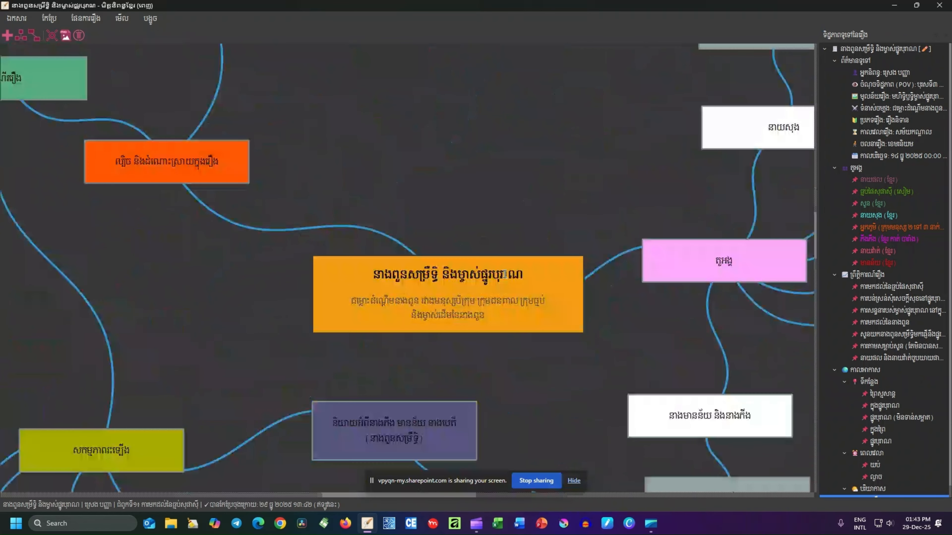
{"action": "scroll", "coordinate": [383, 194], "scroll_direction": "down", "scroll_amount": 4}
{"action": "left_click_drag", "start_coordinate": [383, 194], "coordinate": [670, 305]}
{"action": "left_click_drag", "start_coordinate": [543, 225], "coordinate": [488, 276]}
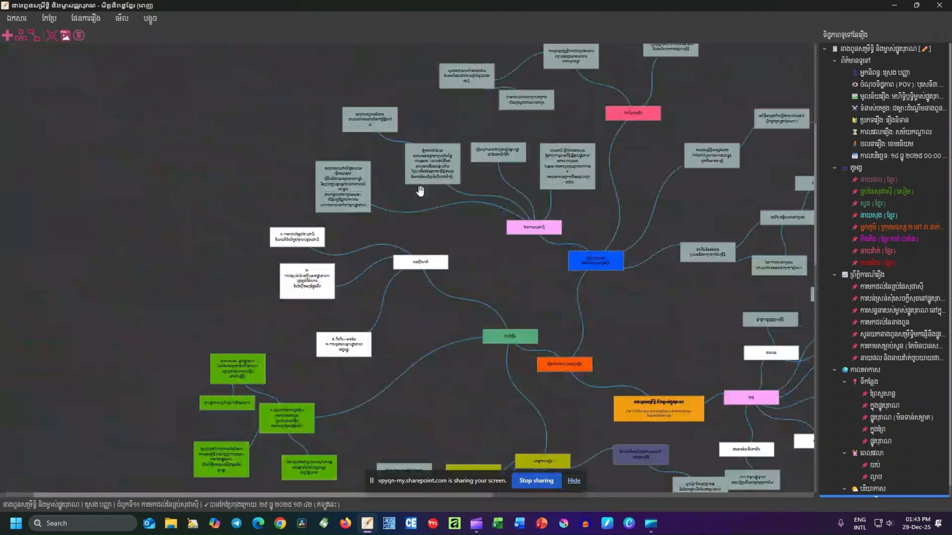
{"action": "left_click_drag", "start_coordinate": [421, 191], "coordinate": [432, 214]}
{"action": "scroll", "coordinate": [461, 265], "scroll_direction": "up", "scroll_amount": 2}
Step: Enable the pen pointer option (ប៉ាក់កា) in the appearance preferences and accept the change, closing the program for its restart
{"action": "left_click", "coordinate": [40, 20]}
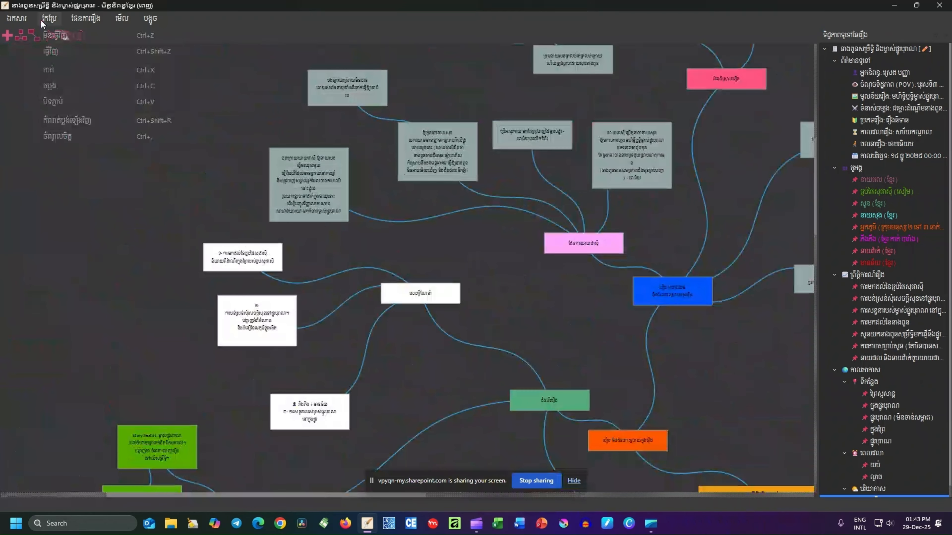
{"action": "left_click", "coordinate": [57, 137]}
{"action": "left_click", "coordinate": [398, 143]}
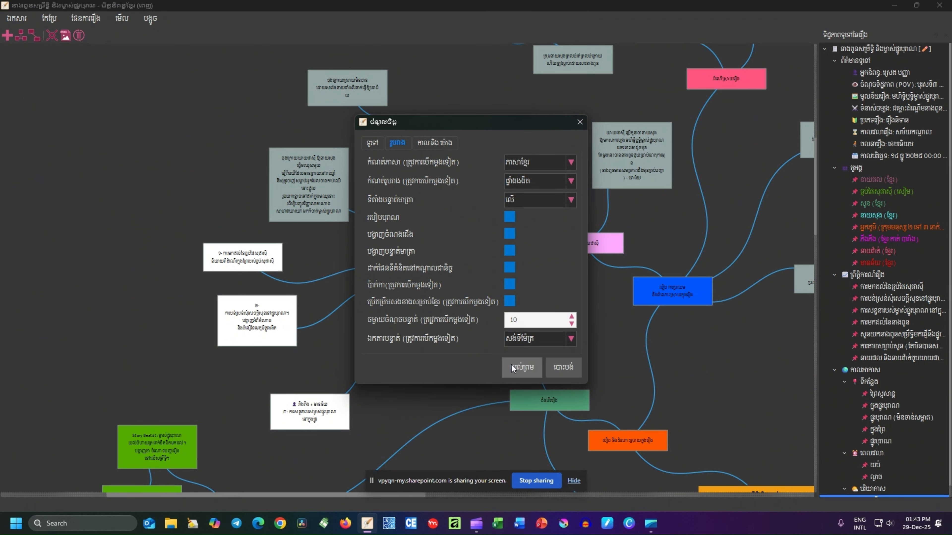
{"action": "left_click", "coordinate": [521, 366]}
{"action": "left_click", "coordinate": [553, 264]}
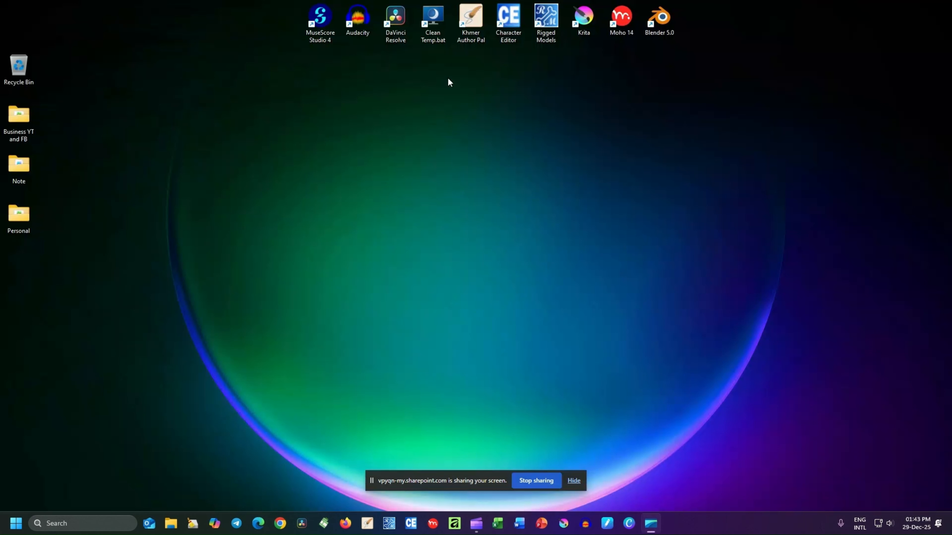
Step: Restart Khmer Author Pal and open the sample story about the ancient tomb's owner
{"action": "double_click", "coordinate": [463, 38]}
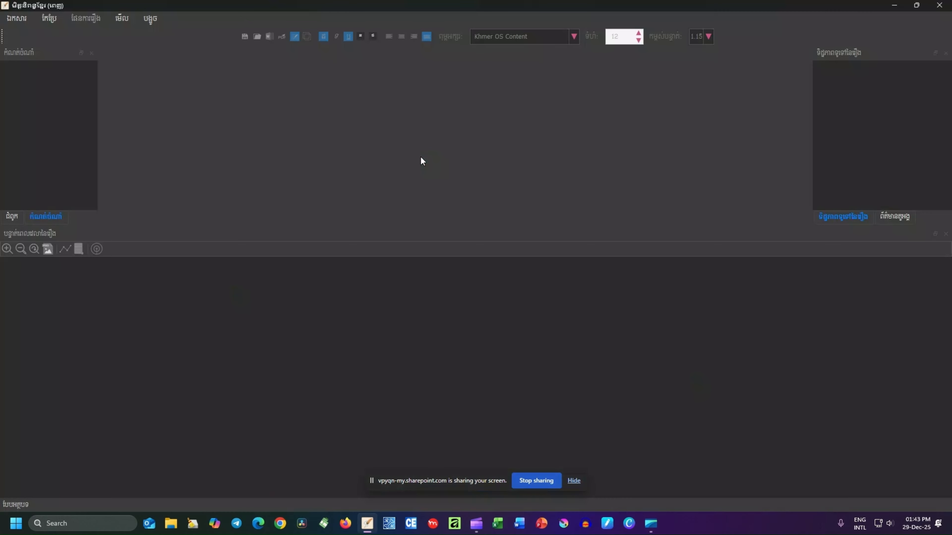
{"action": "left_click", "coordinate": [17, 18]}
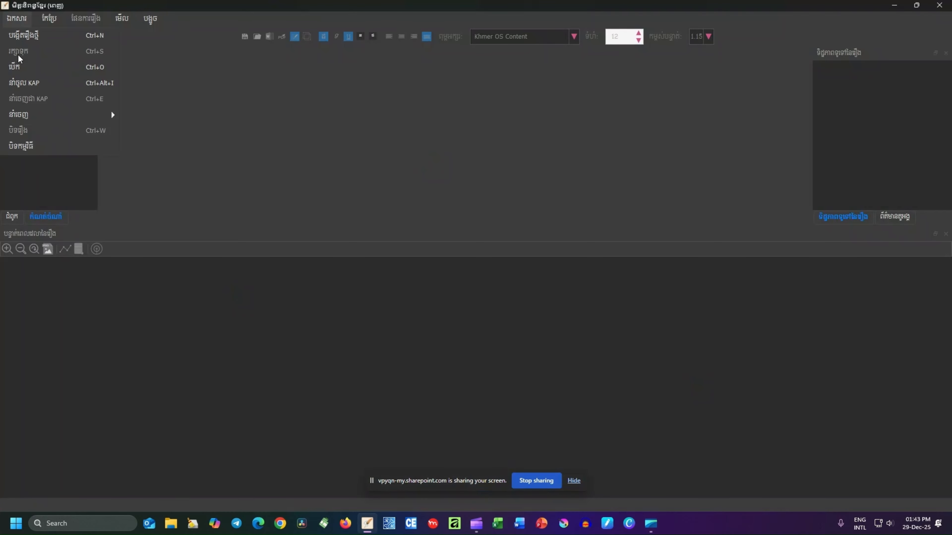
{"action": "left_click", "coordinate": [111, 111]}
{"action": "double_click", "coordinate": [331, 143]}
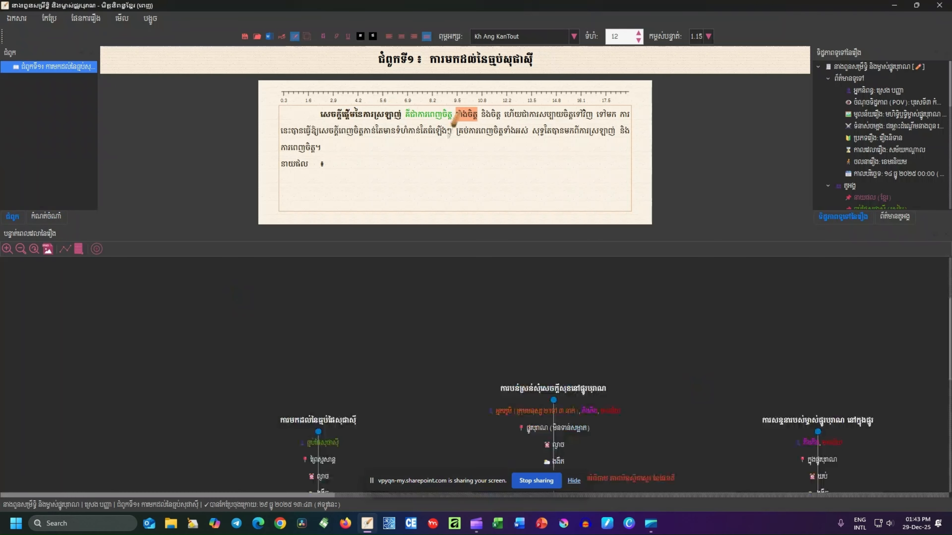
Step: Examine how the pen pointer looks over the chapter text and the rest of the story window
{"action": "key", "text": "ctrl+a"}
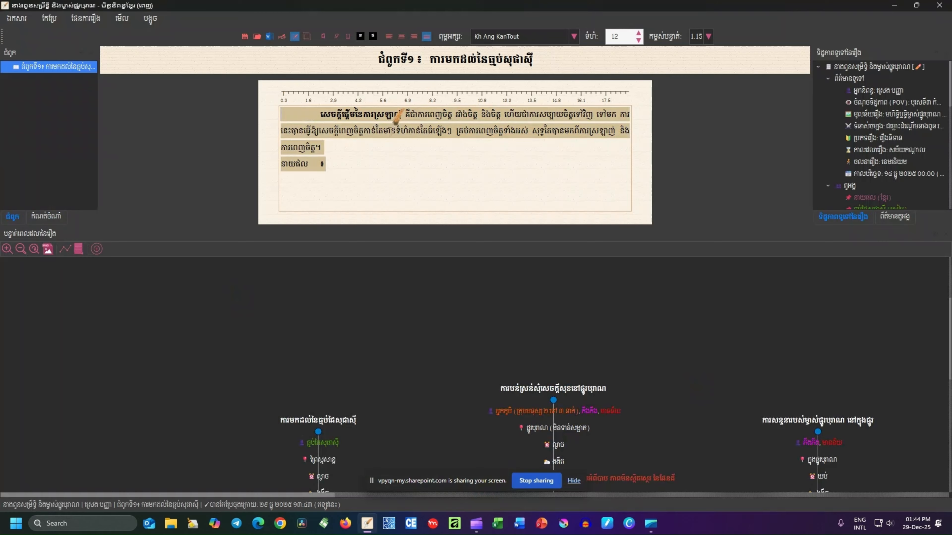
{"action": "key", "text": "Right"}
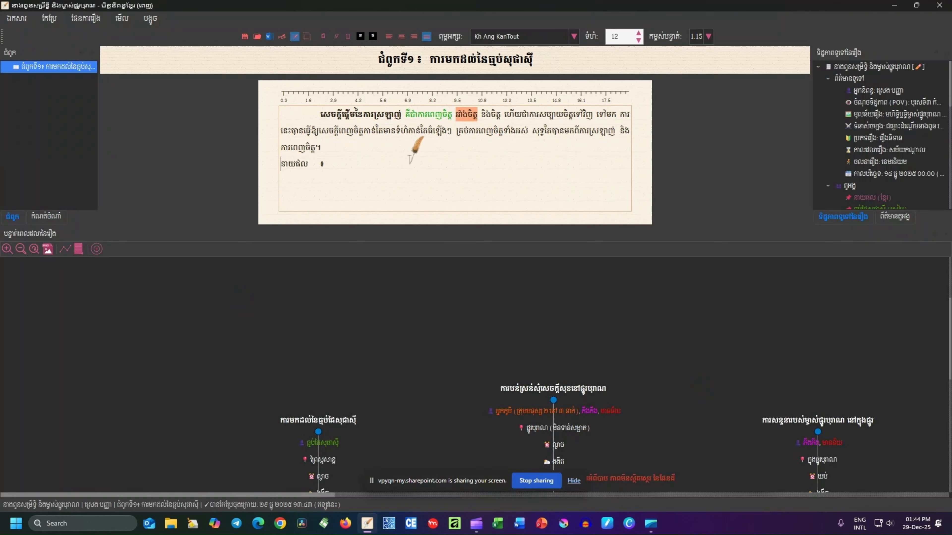
{"action": "key", "text": "ctrl+a"}
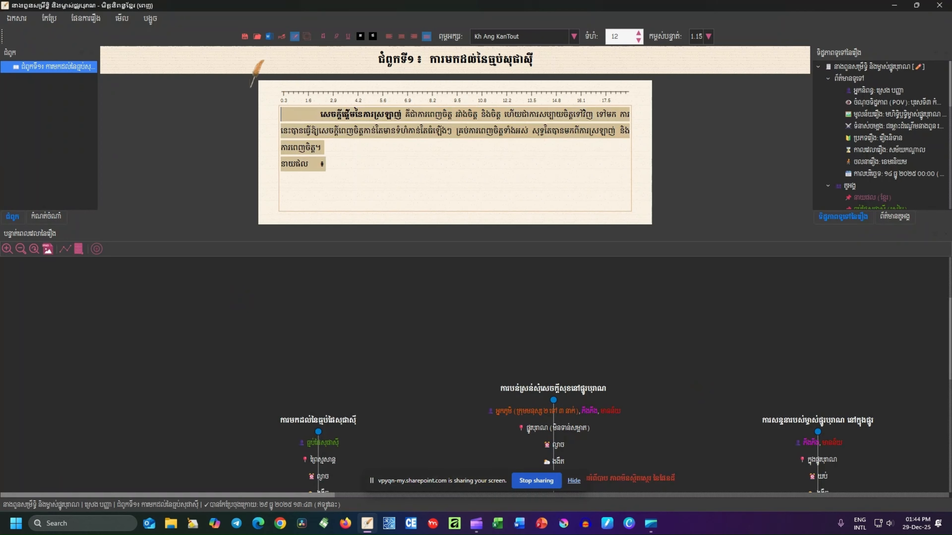
{"action": "left_click", "coordinate": [49, 18]}
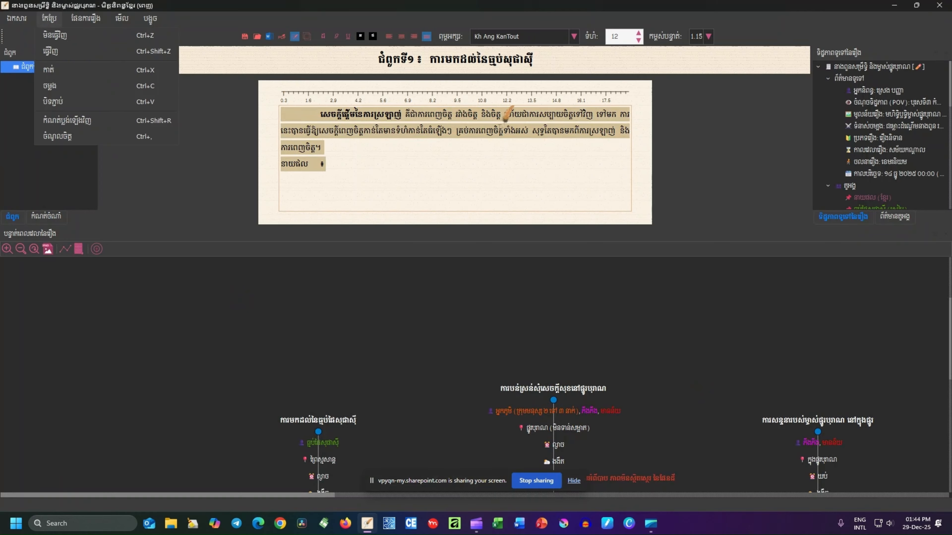
{"action": "left_click", "coordinate": [922, 4]}
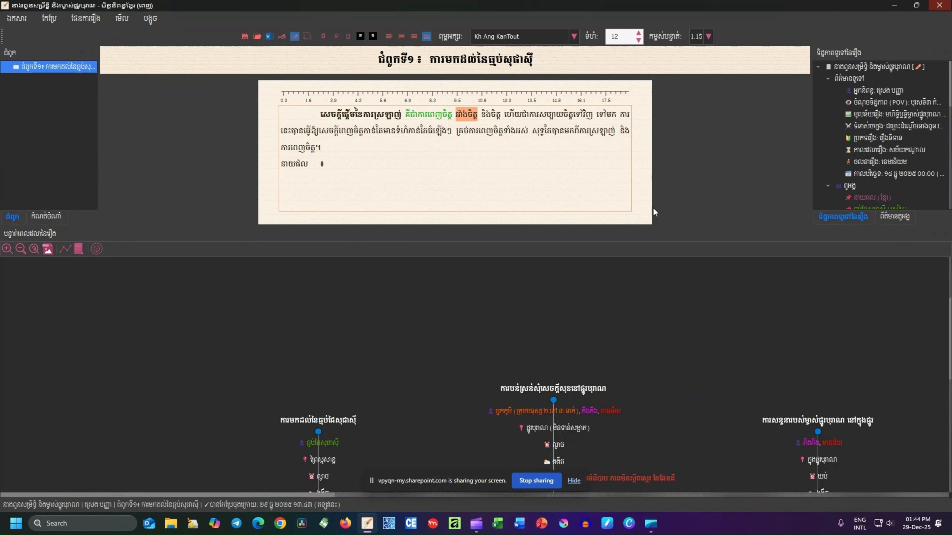
{"action": "scroll", "coordinate": [561, 328], "scroll_direction": "down", "scroll_amount": 5}
{"action": "scroll", "coordinate": [561, 329], "scroll_direction": "up", "scroll_amount": 5}
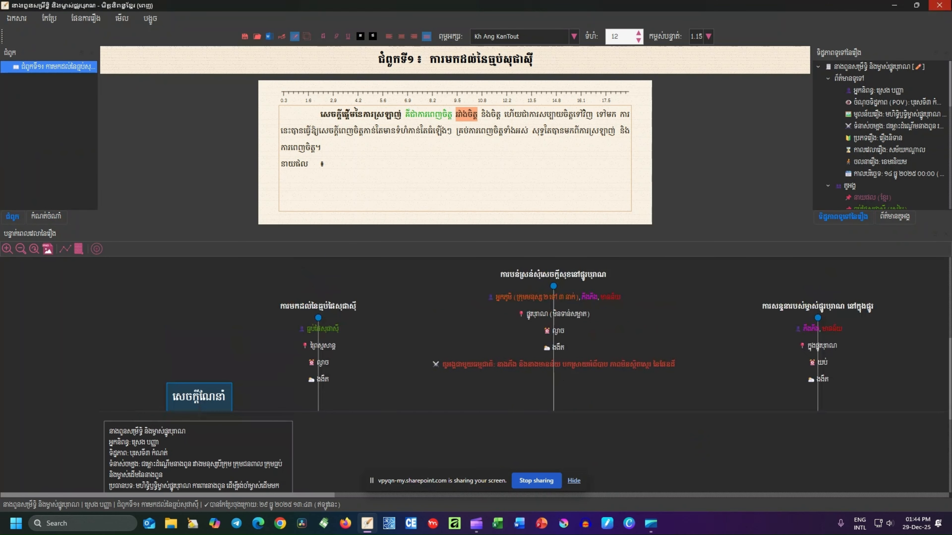
Step: Return to the desktop and open Microsoft Store through a Windows search for "stor"
{"action": "key", "text": "super+d"}
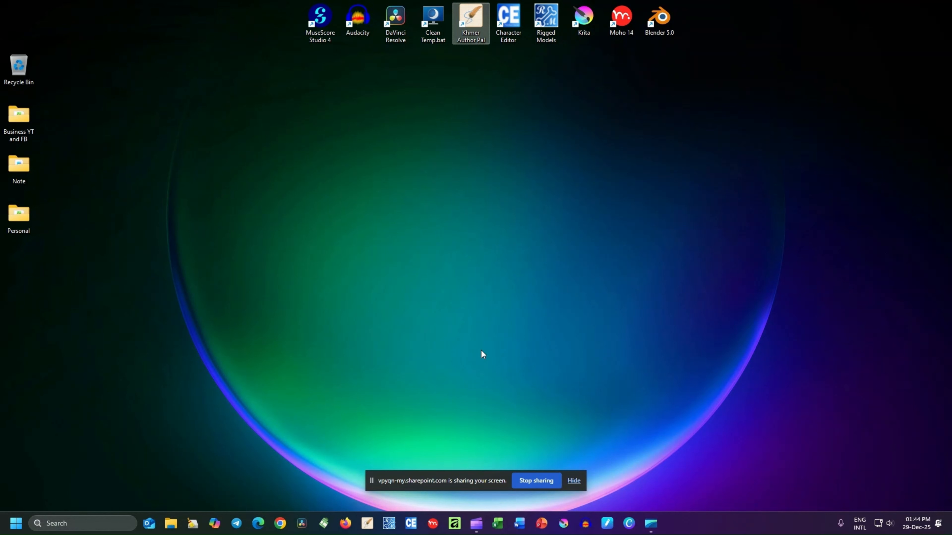
{"action": "key", "text": "super+s"}
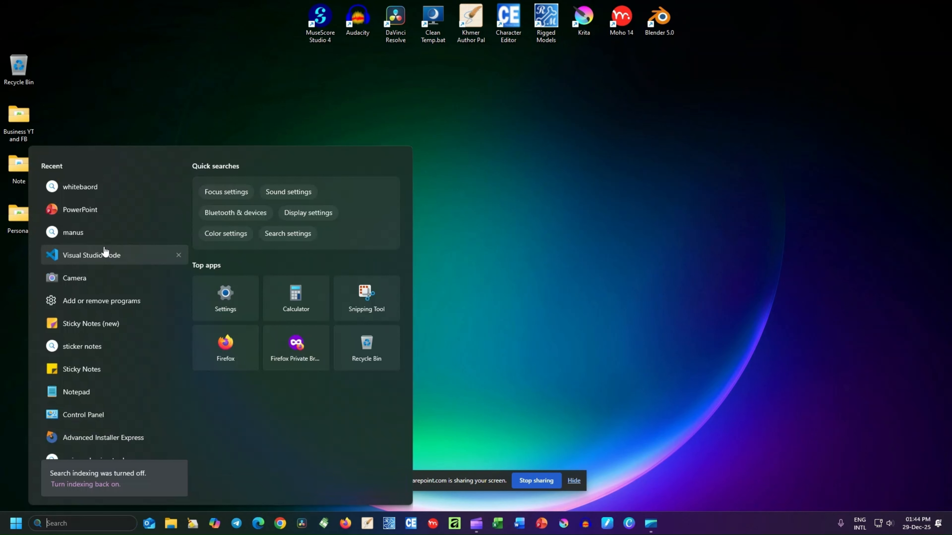
{"action": "type", "text": "stor"}
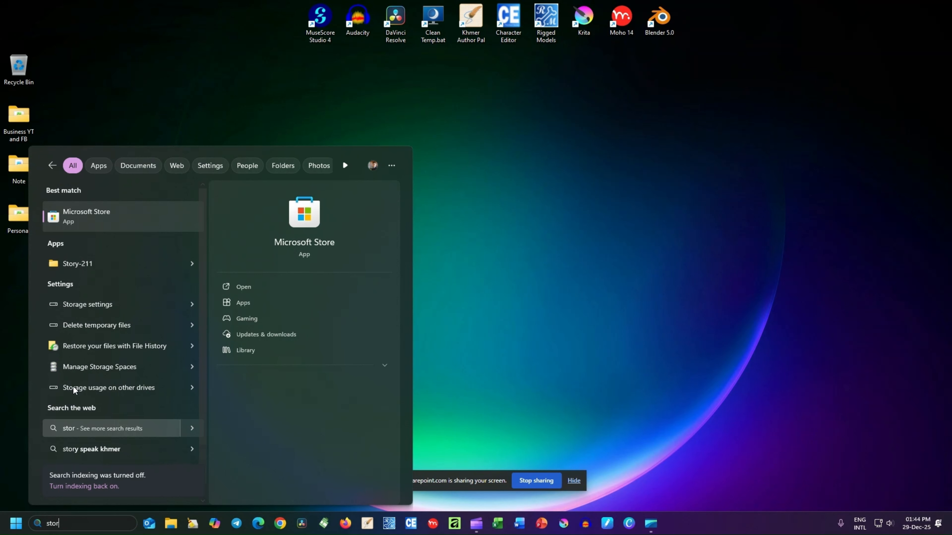
{"action": "key", "text": "Return"}
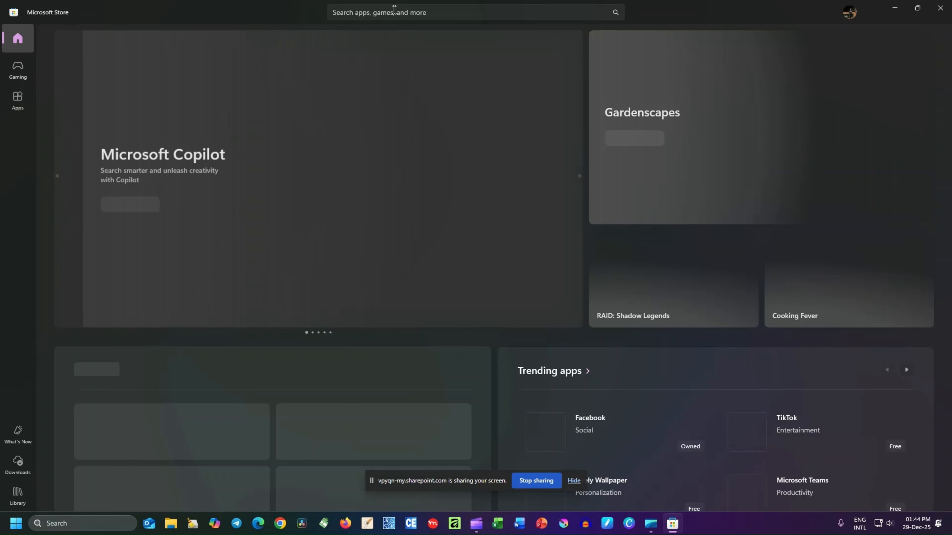
Step: Search the store for "Khmer Author" and open the Khmer Author Pal product page
{"action": "left_click", "coordinate": [394, 12]}
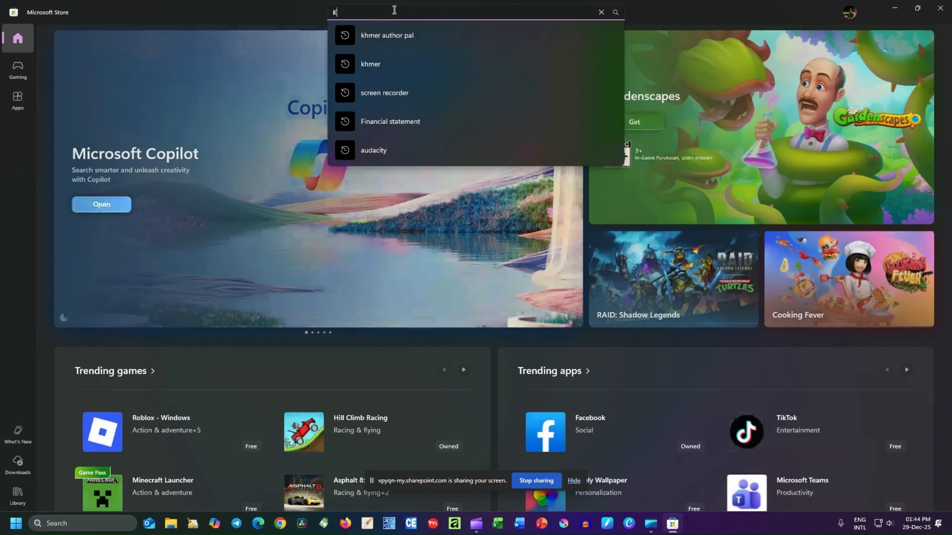
{"action": "type", "text": "Khmer Atu"}
{"action": "key", "text": "BackSpace"}
{"action": "key", "text": "BackSpace"}
{"action": "type", "text": "uthor"}
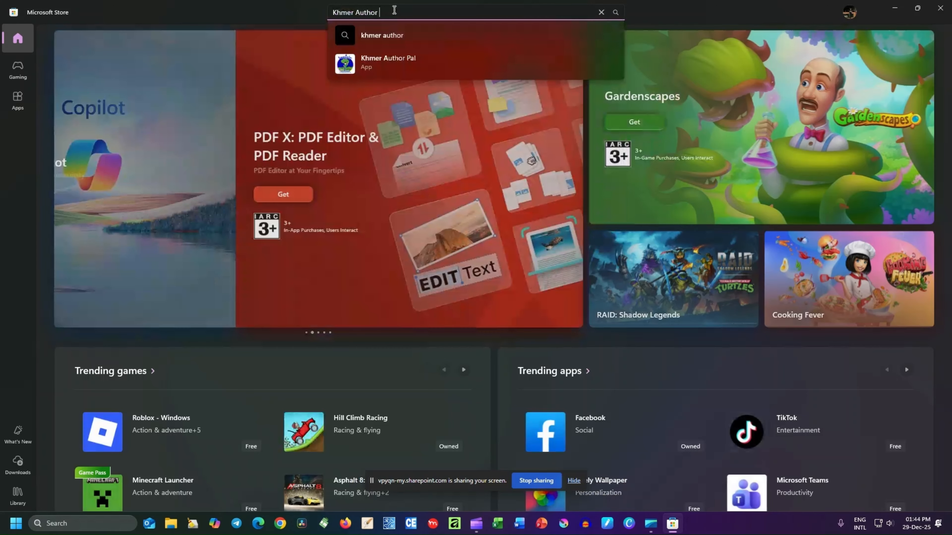
{"action": "left_click", "coordinate": [421, 64]}
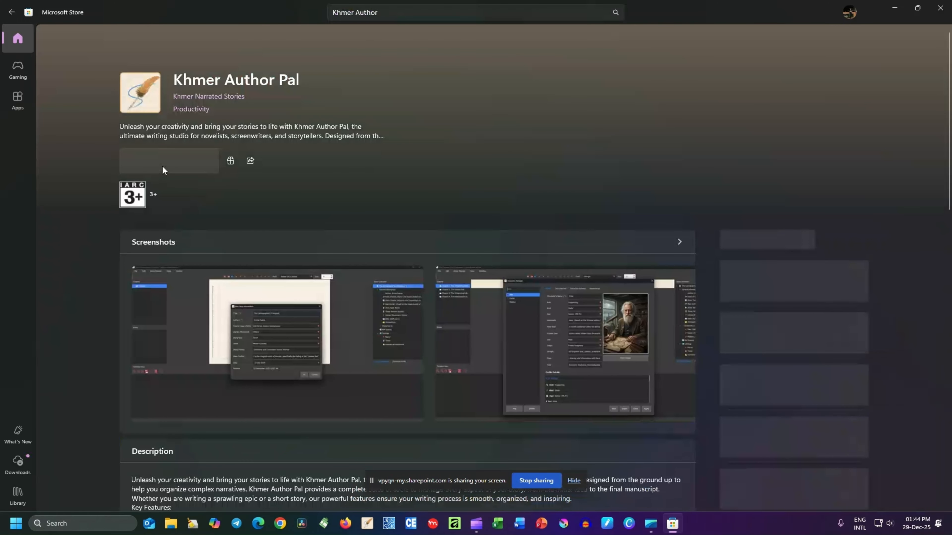
Step: Look through the screenshots on the Khmer Author Pal store page and minimize the store window
{"action": "left_click", "coordinate": [682, 345]}
{"action": "left_click", "coordinate": [682, 345]}
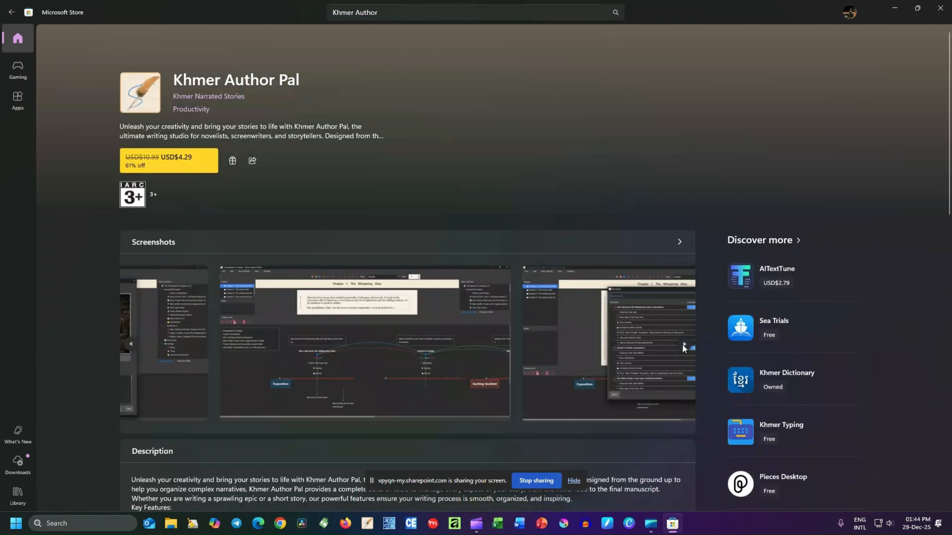
{"action": "left_click", "coordinate": [131, 343]}
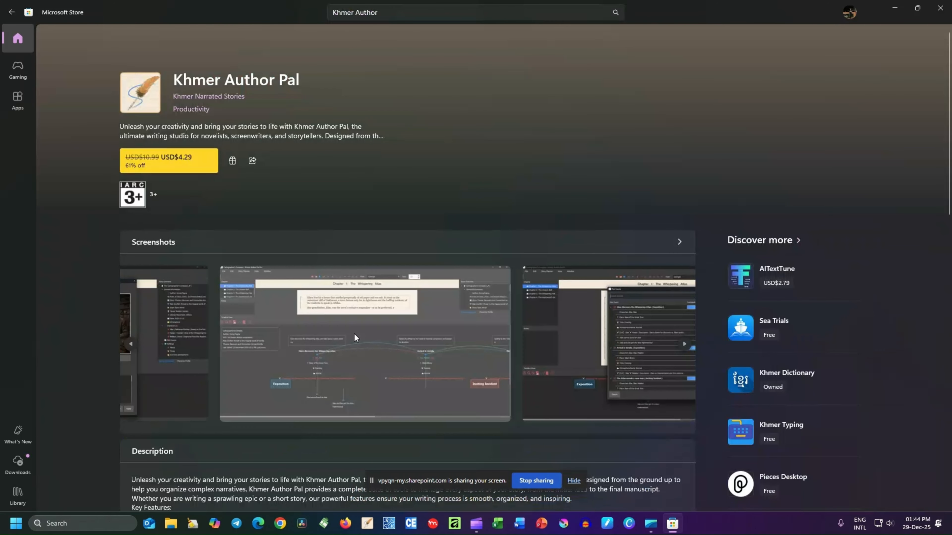
{"action": "left_click", "coordinate": [687, 346]}
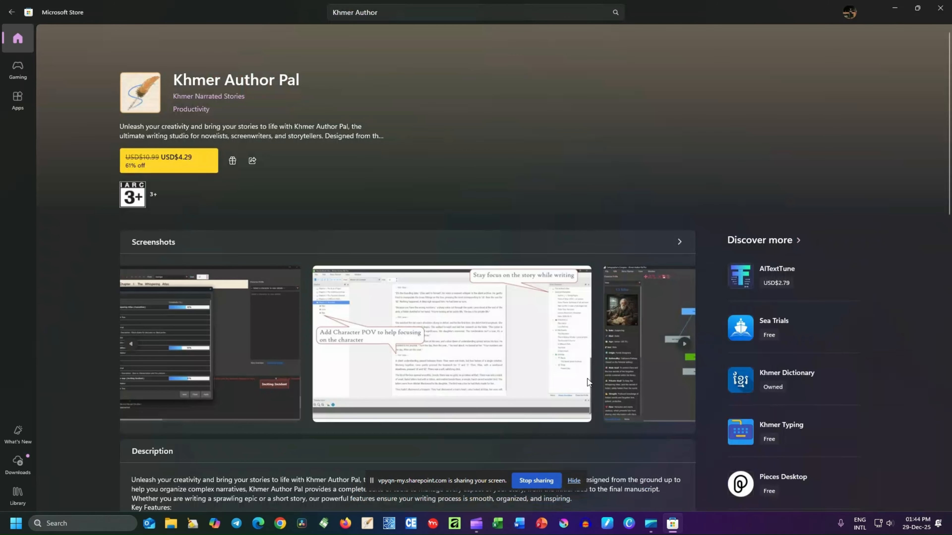
{"action": "left_click", "coordinate": [896, 5]}
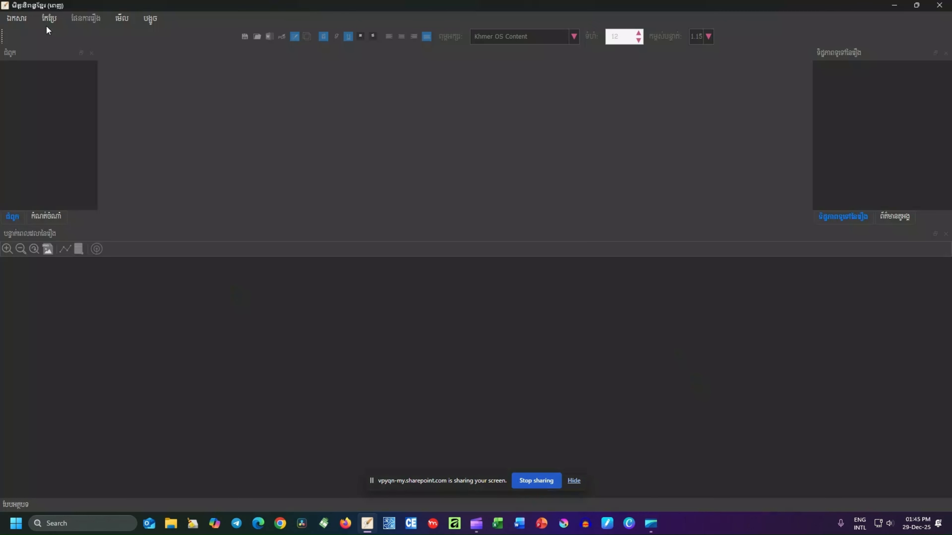
Step: Reopen the sample story in Khmer Author Pal, view its timeline's character connections and close the program
{"action": "left_click", "coordinate": [16, 18]}
{"action": "left_click_drag", "start_coordinate": [299, 343], "coordinate": [53, 342]}
{"action": "left_click_drag", "start_coordinate": [486, 415], "coordinate": [289, 397]}
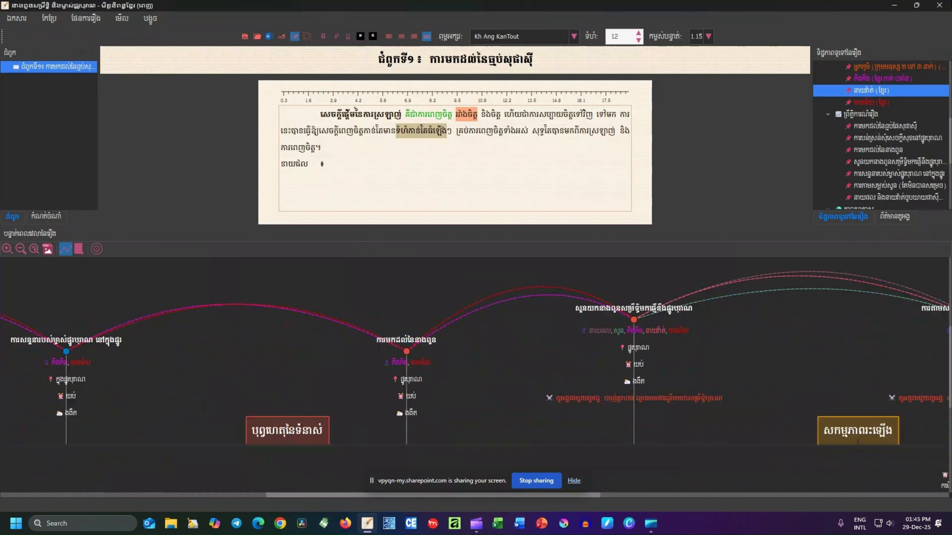
{"action": "left_click", "coordinate": [939, 5]}
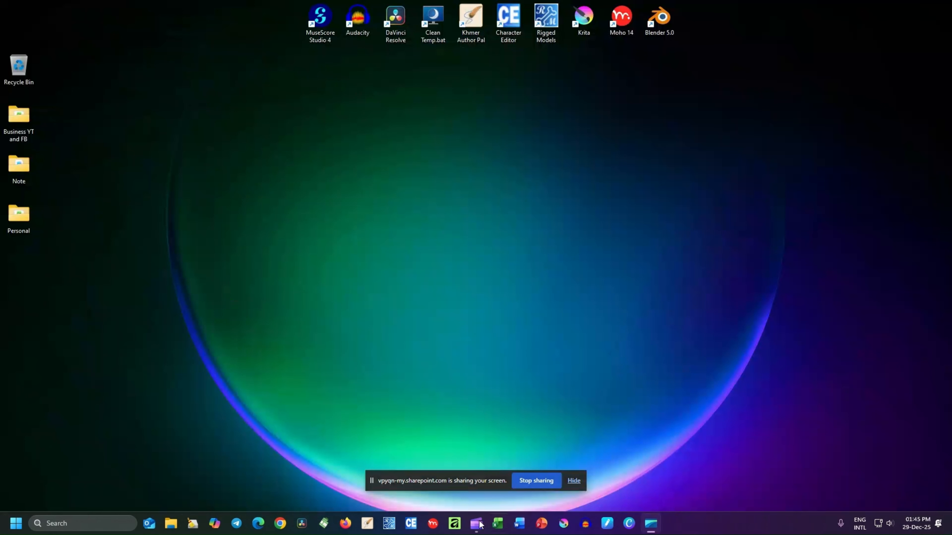